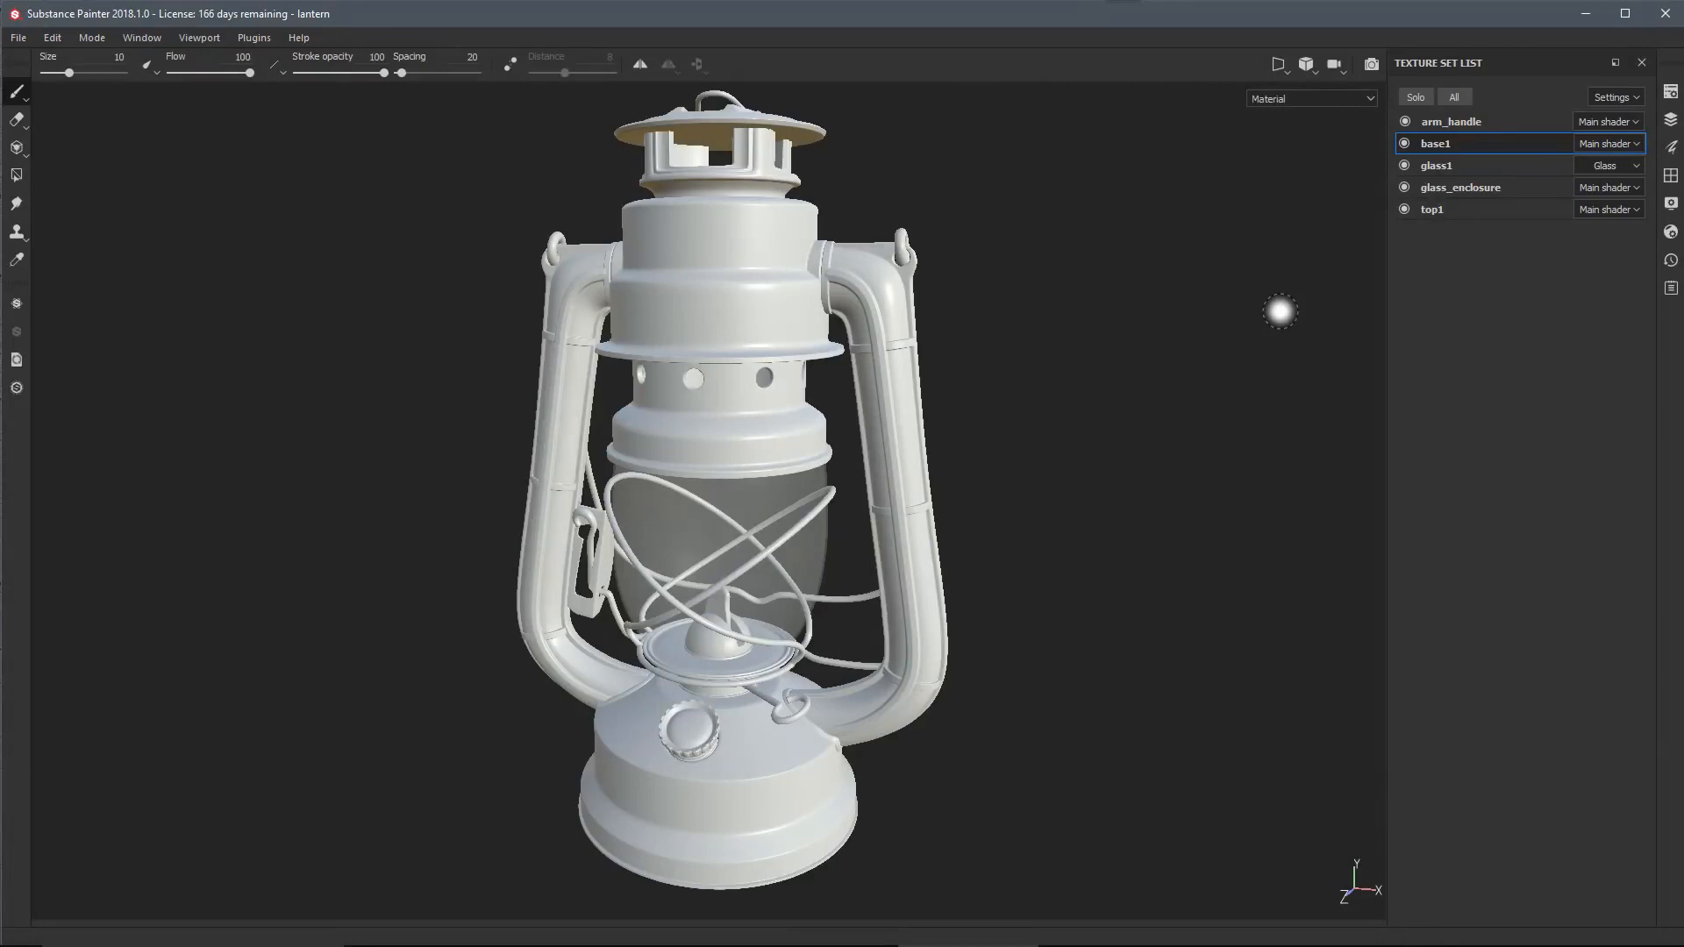
Step: Set up mesh map baking with the Normal and Thickness maps excluded and an output size of 2048
left_click(1671, 91)
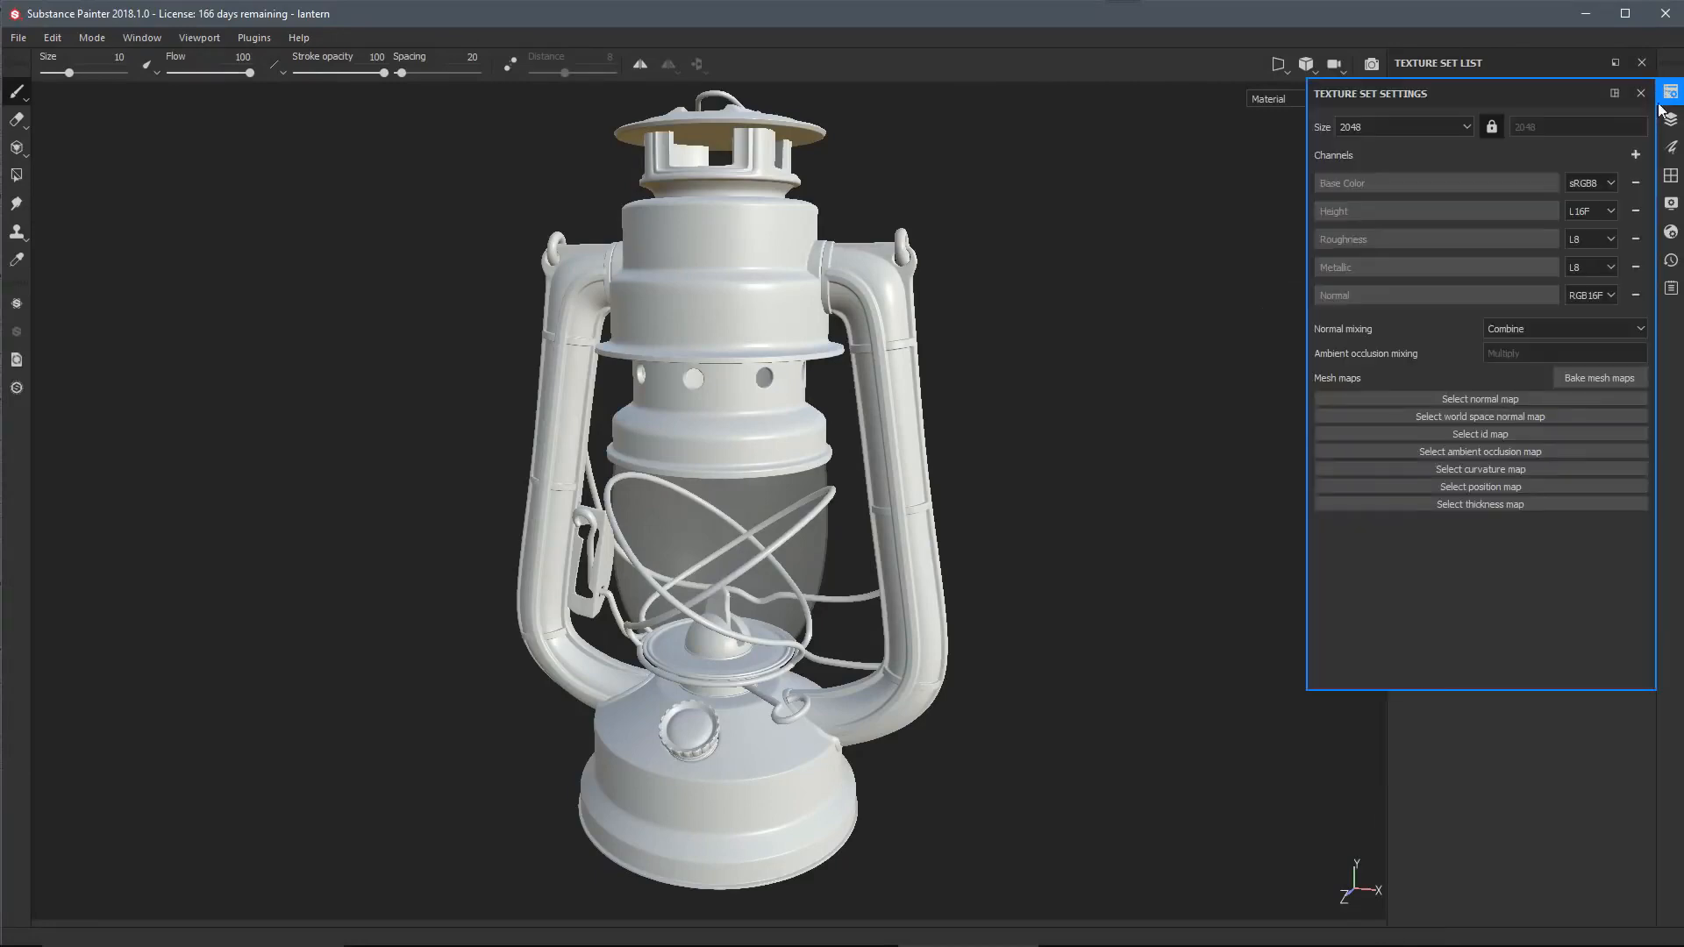
left_click_drag(1479, 92, 1134, 181)
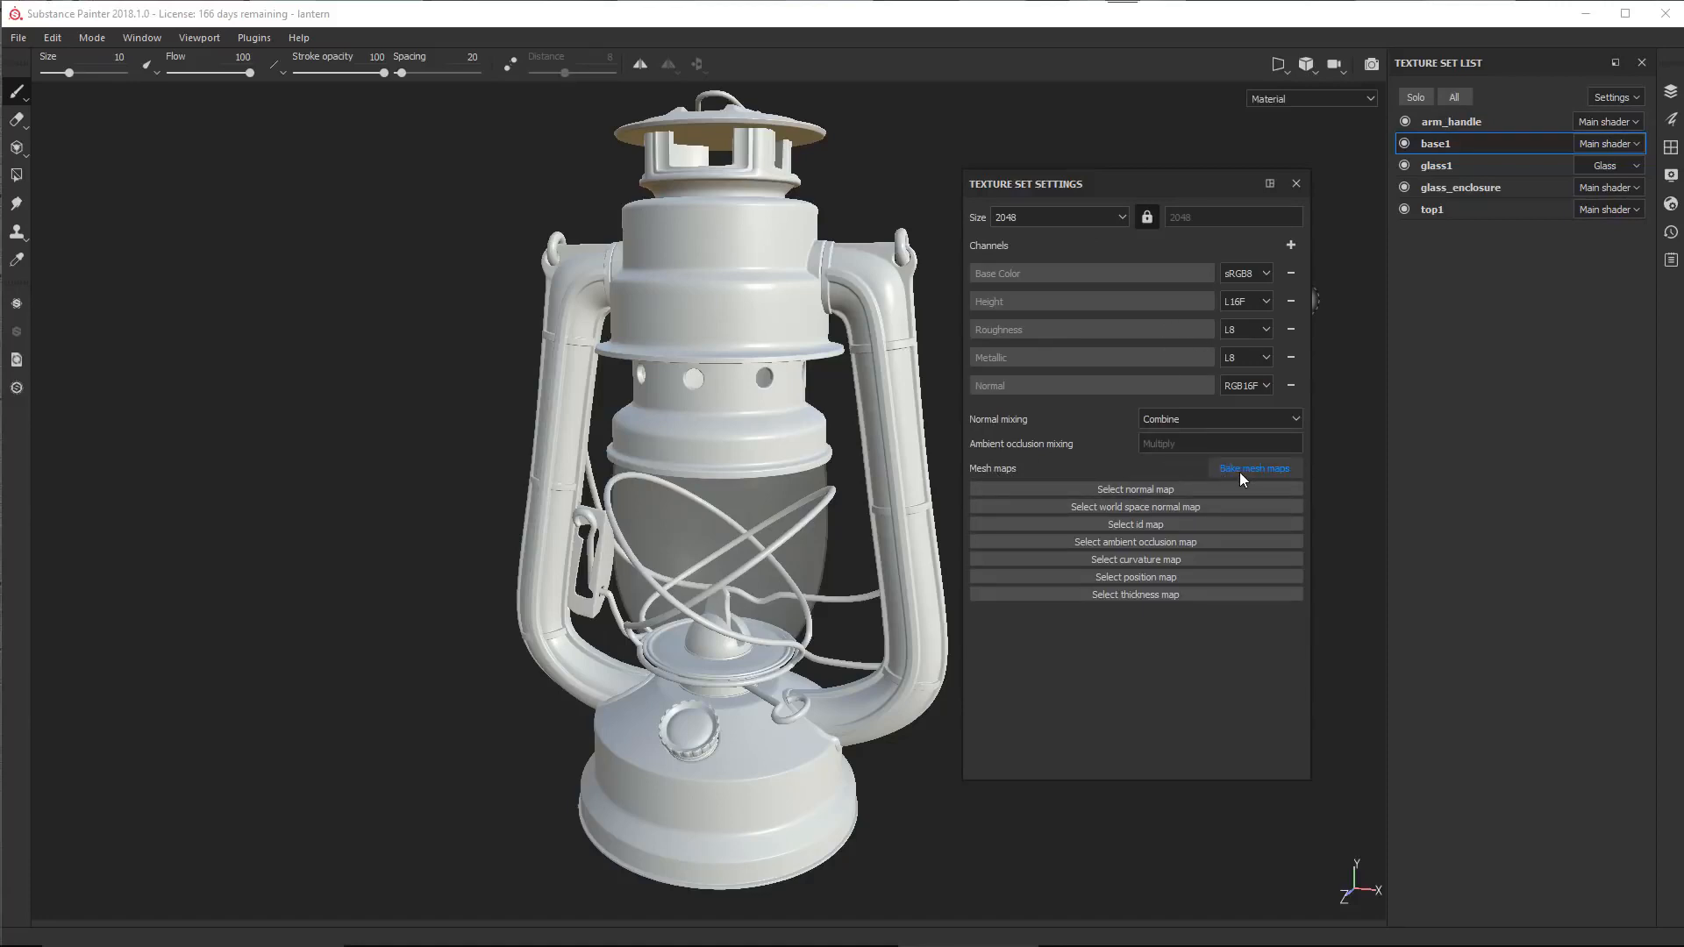
left_click(1276, 475)
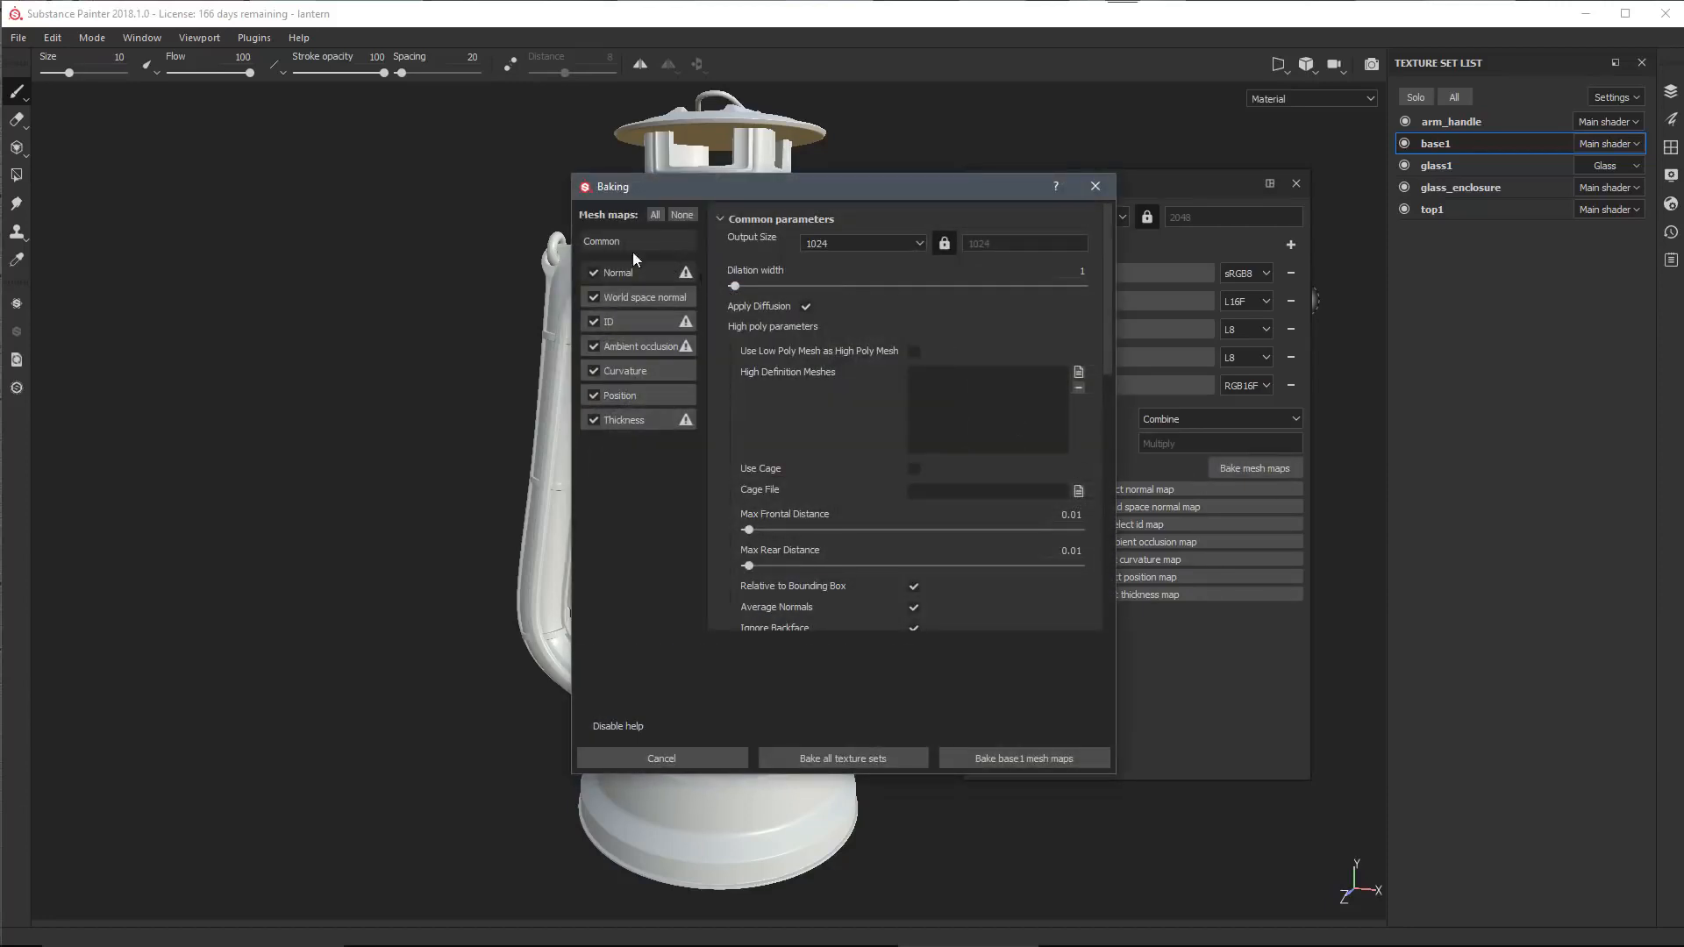
left_click(593, 273)
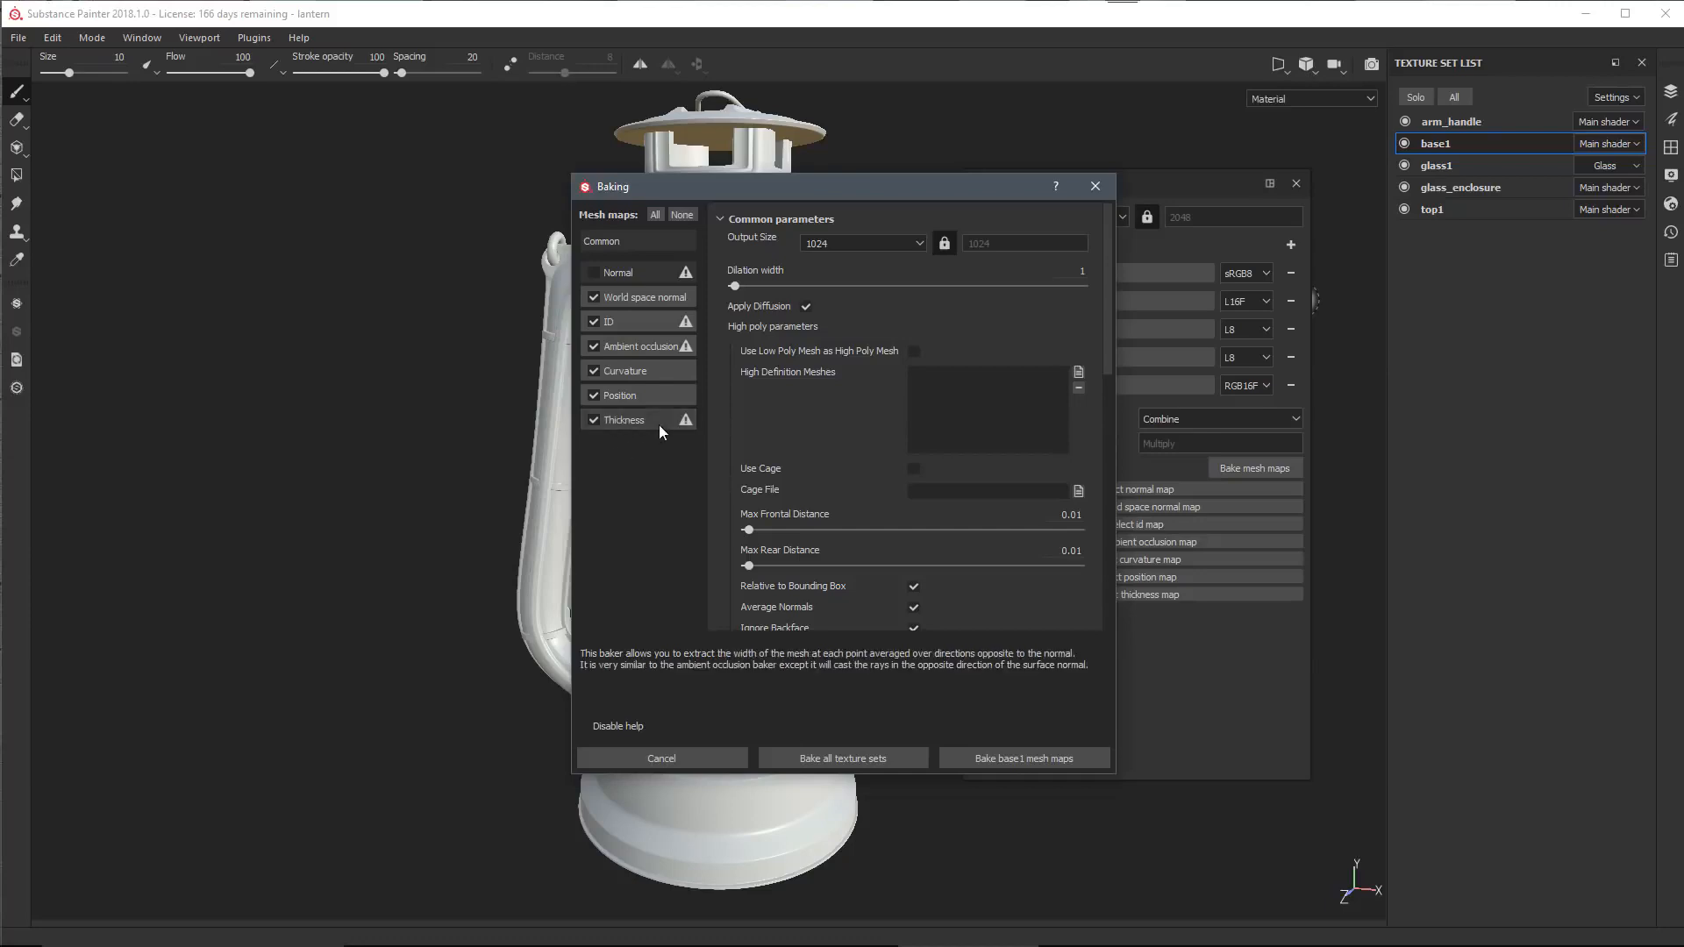
left_click(594, 420)
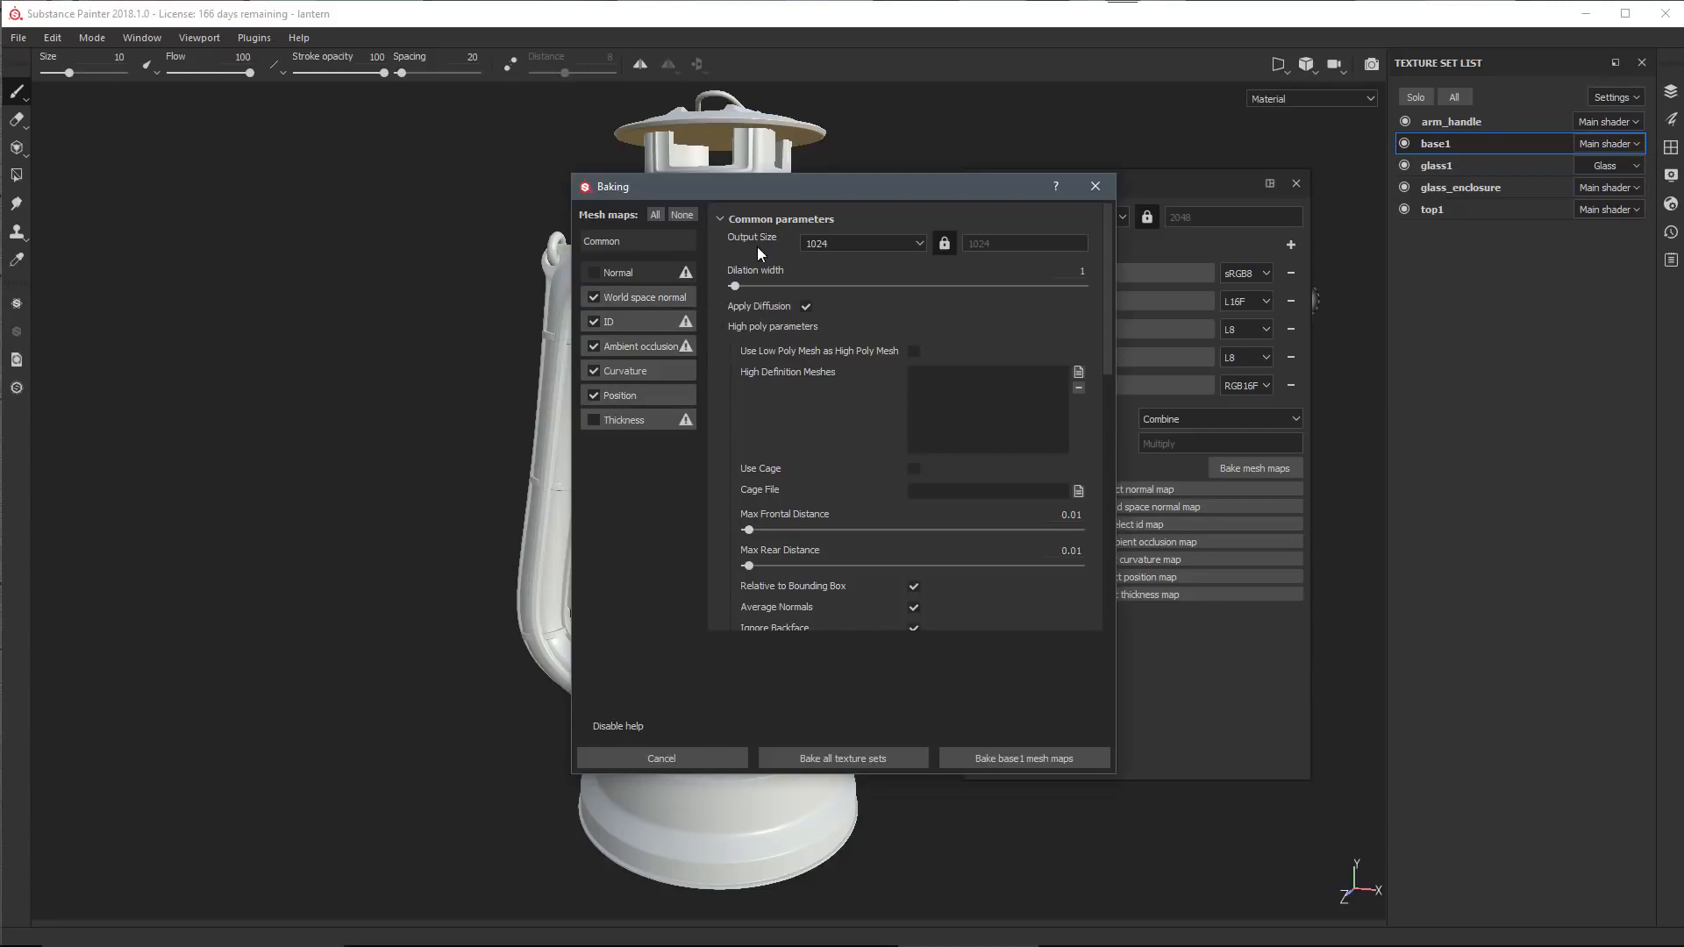
left_click(862, 242)
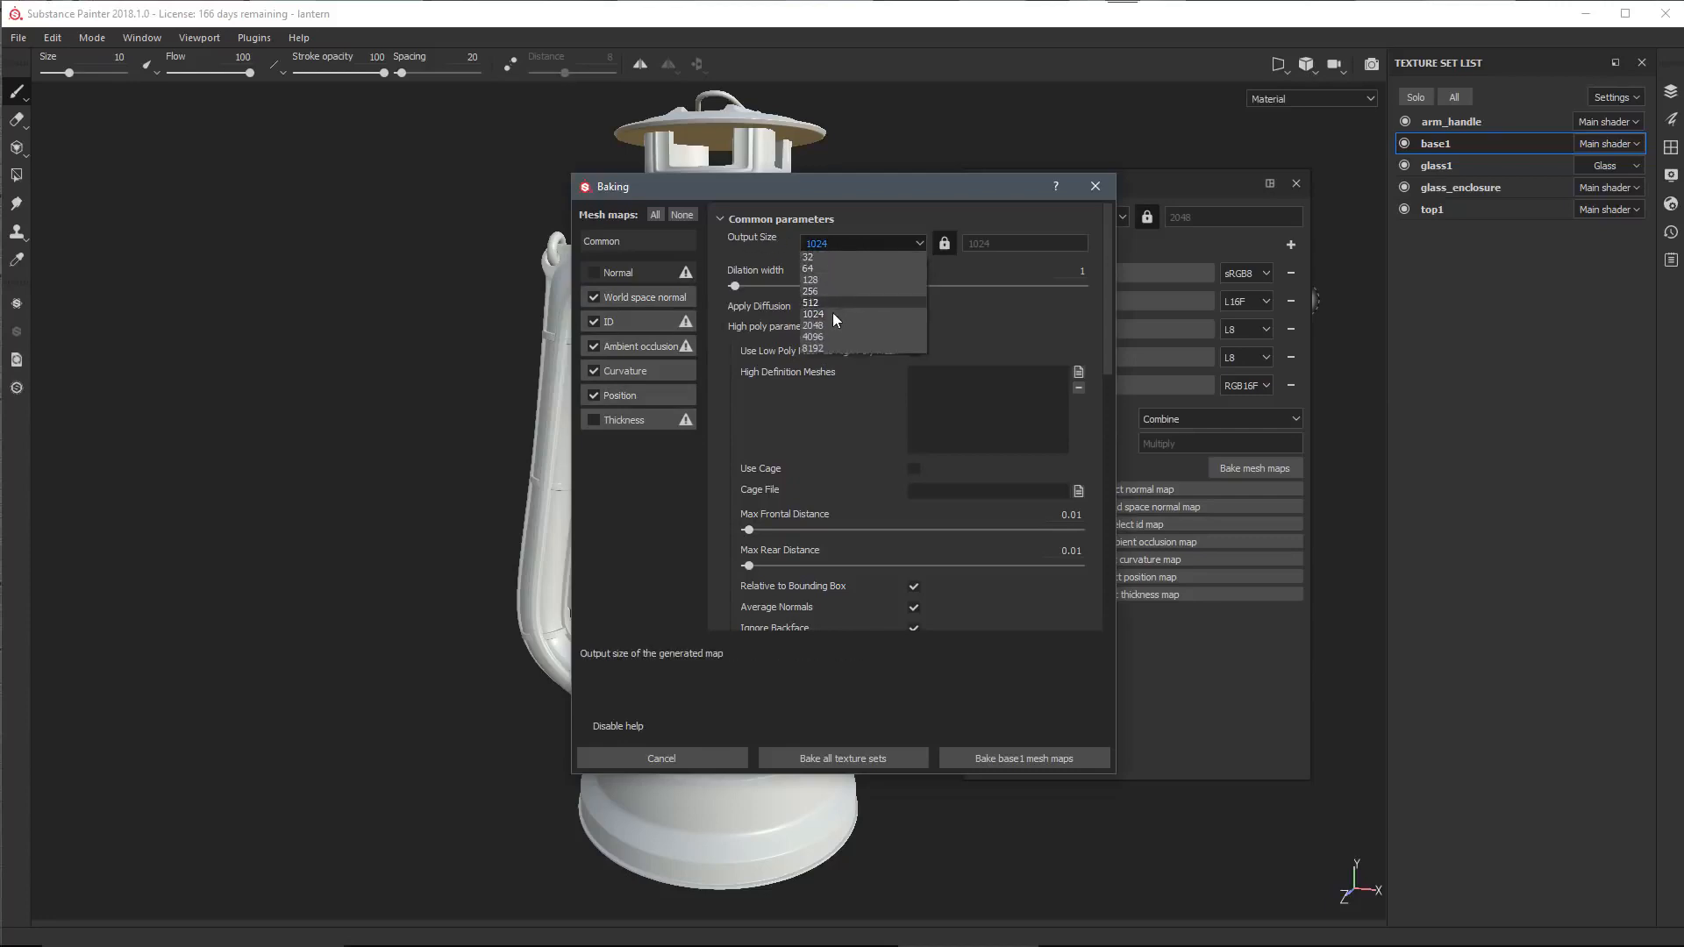
left_click(820, 310)
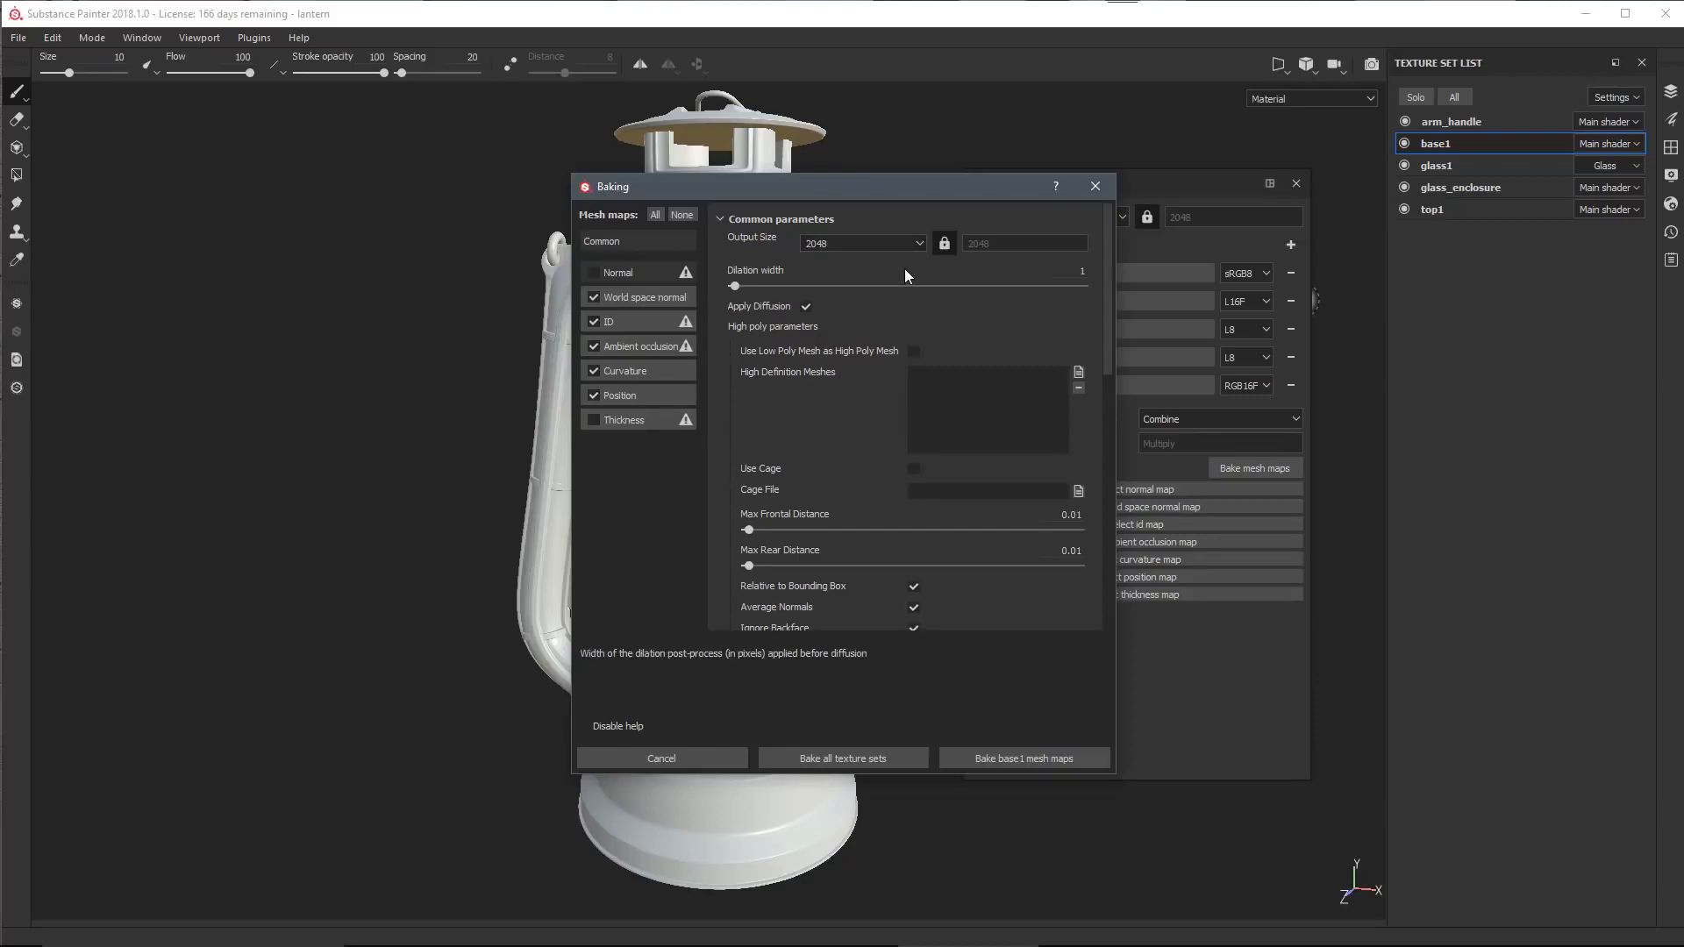
Step: Set the ID baker's color source to Material Color and apply it to all texture sets
left_click(630, 319)
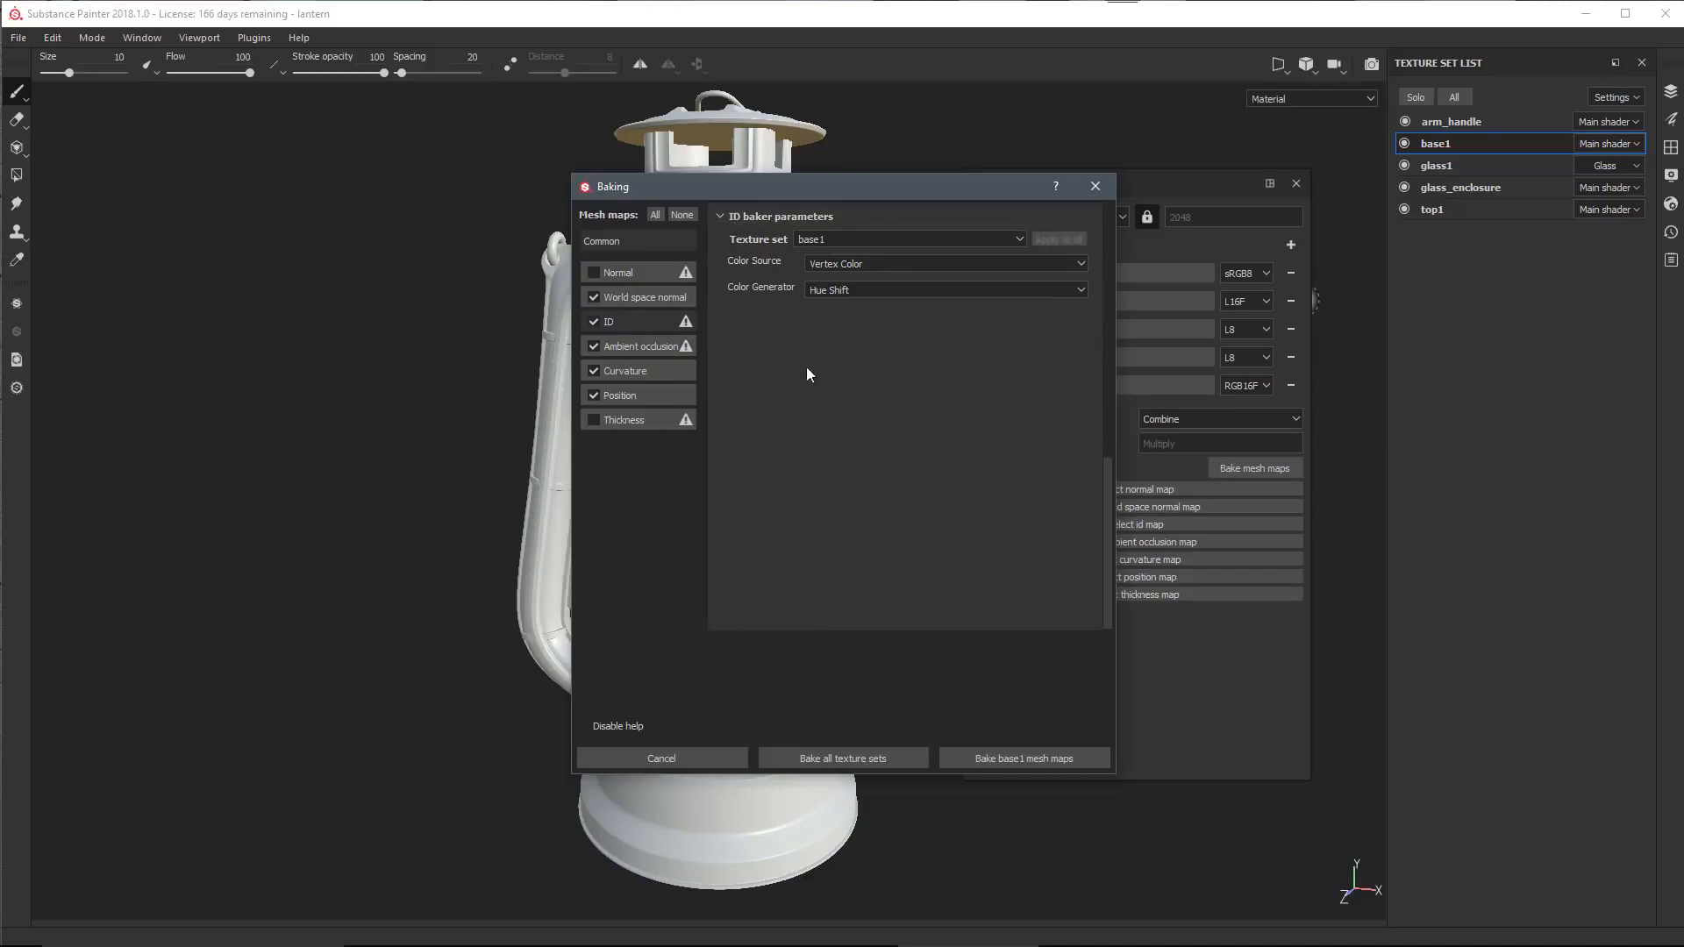
left_click(926, 264)
left_click(858, 287)
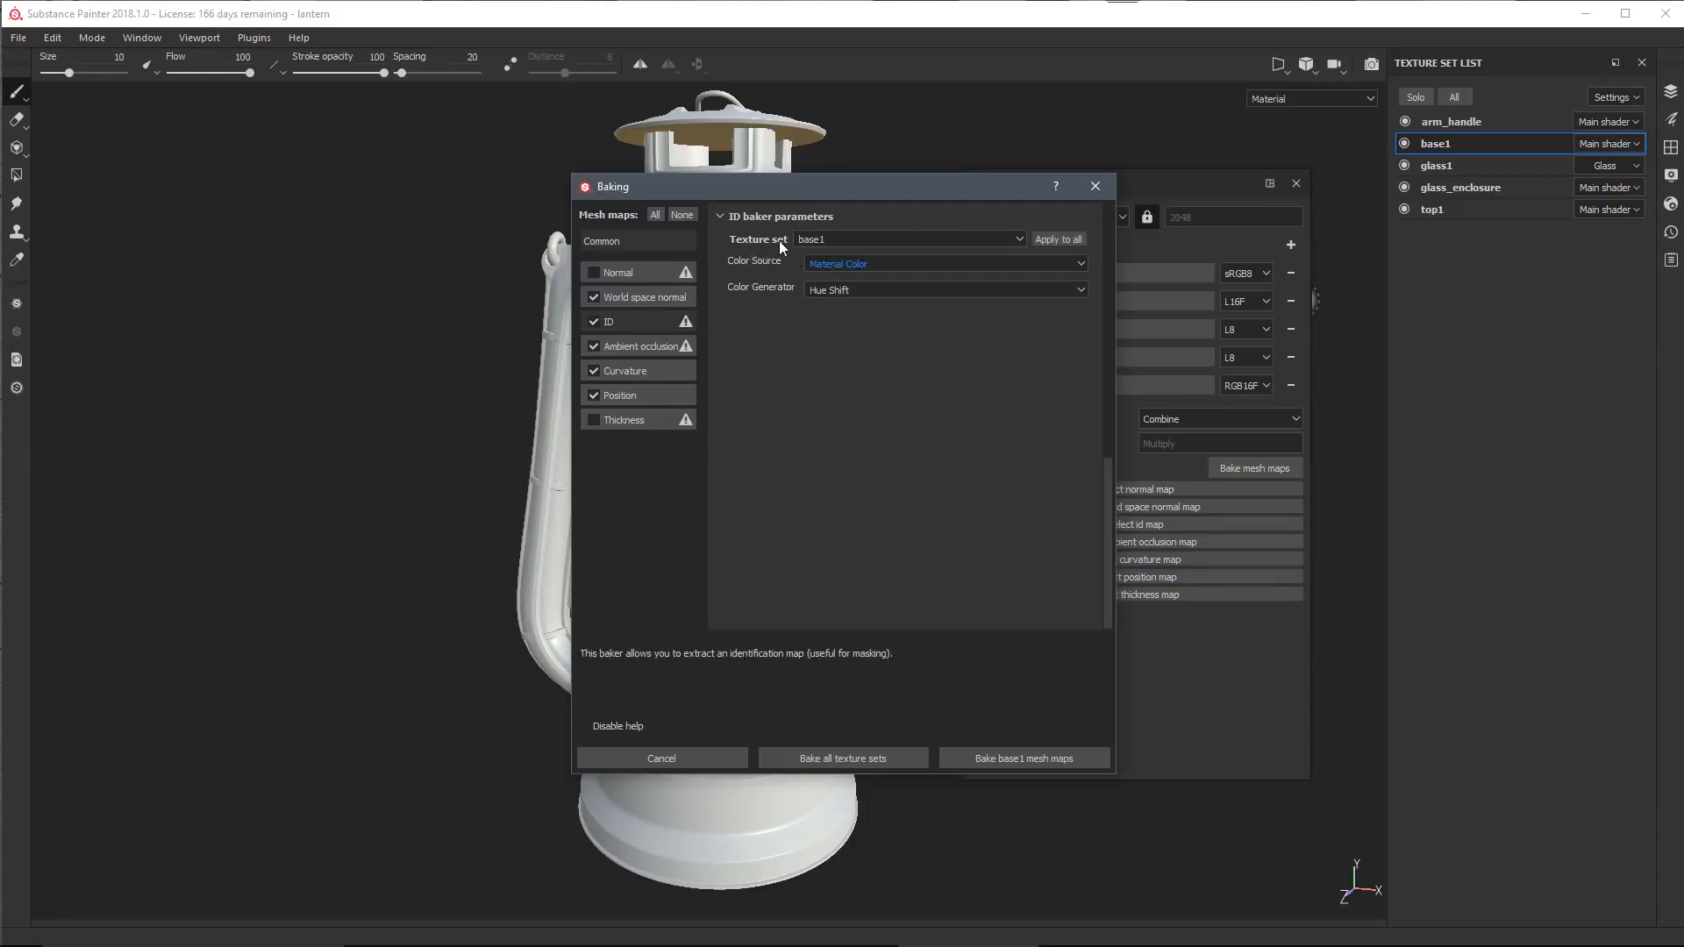
left_click(1018, 238)
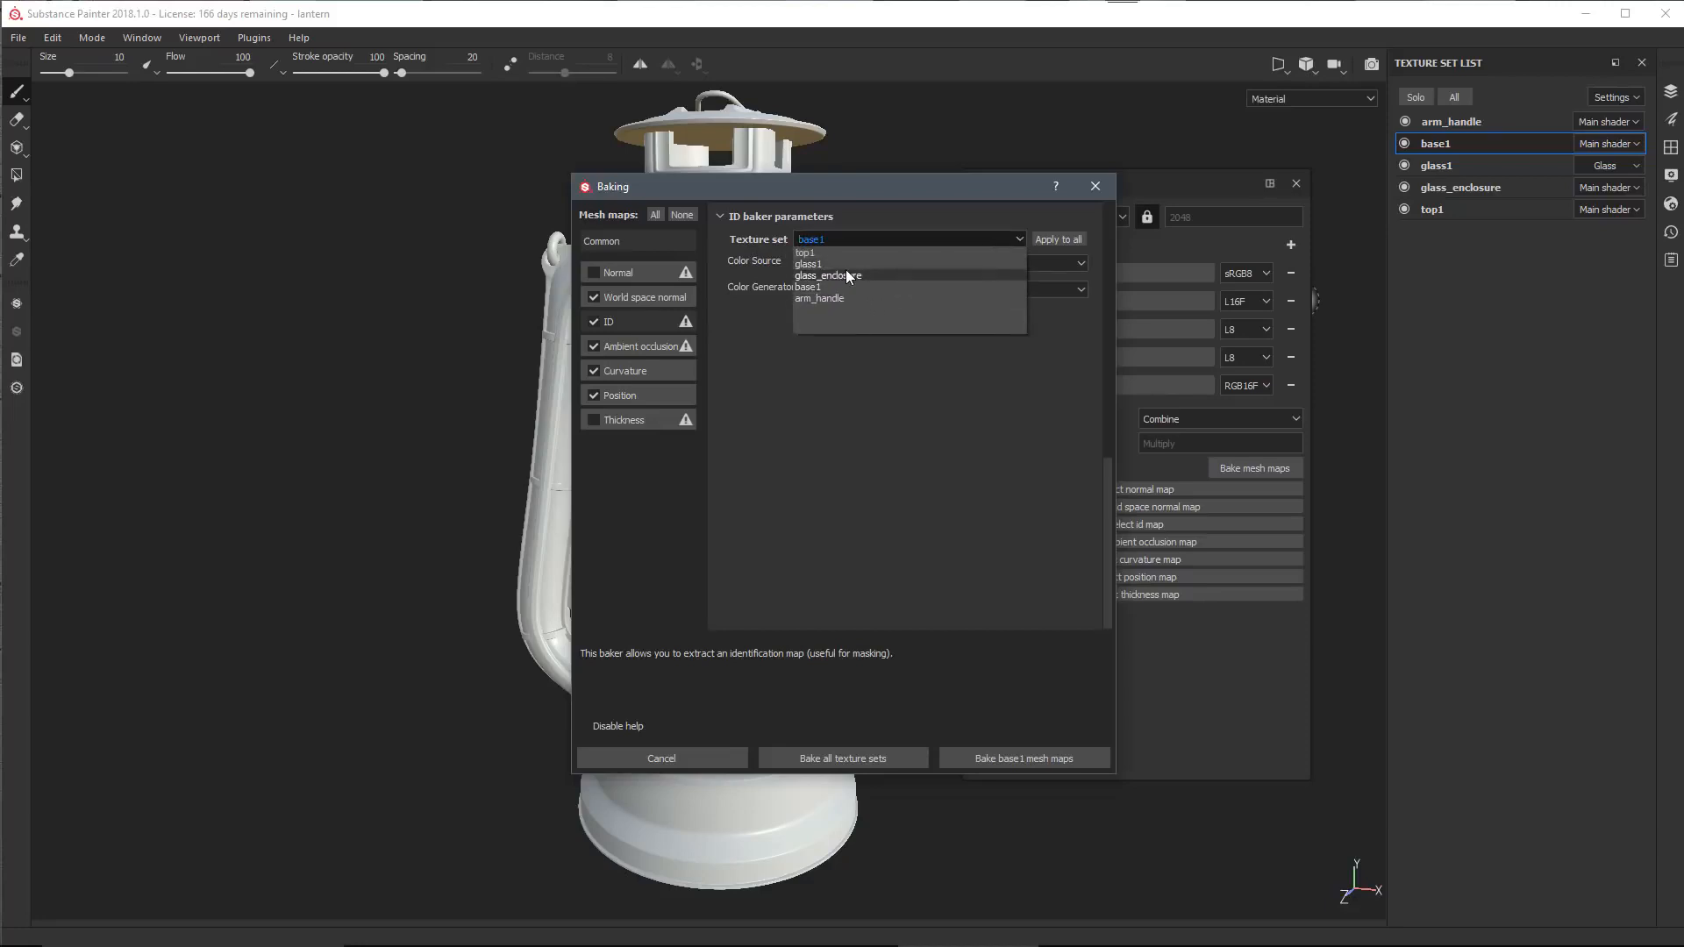
left_click(870, 348)
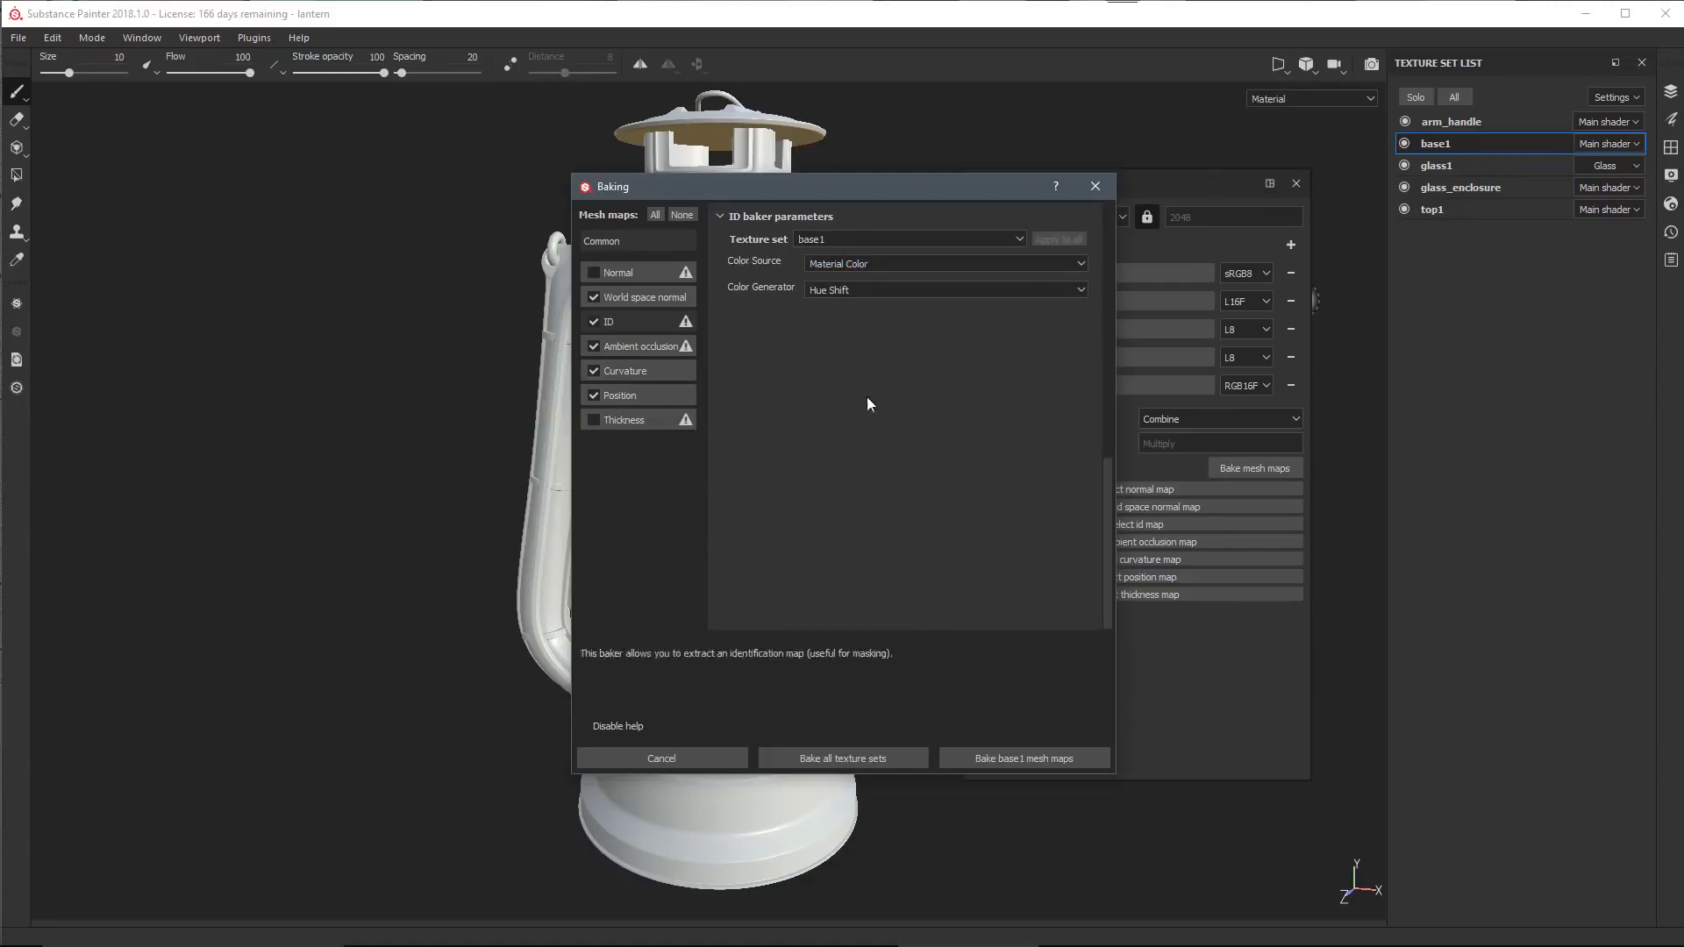
Step: Load lantern_id.fbx as the high definition mesh and bake the mesh maps for all texture sets
left_click(607, 243)
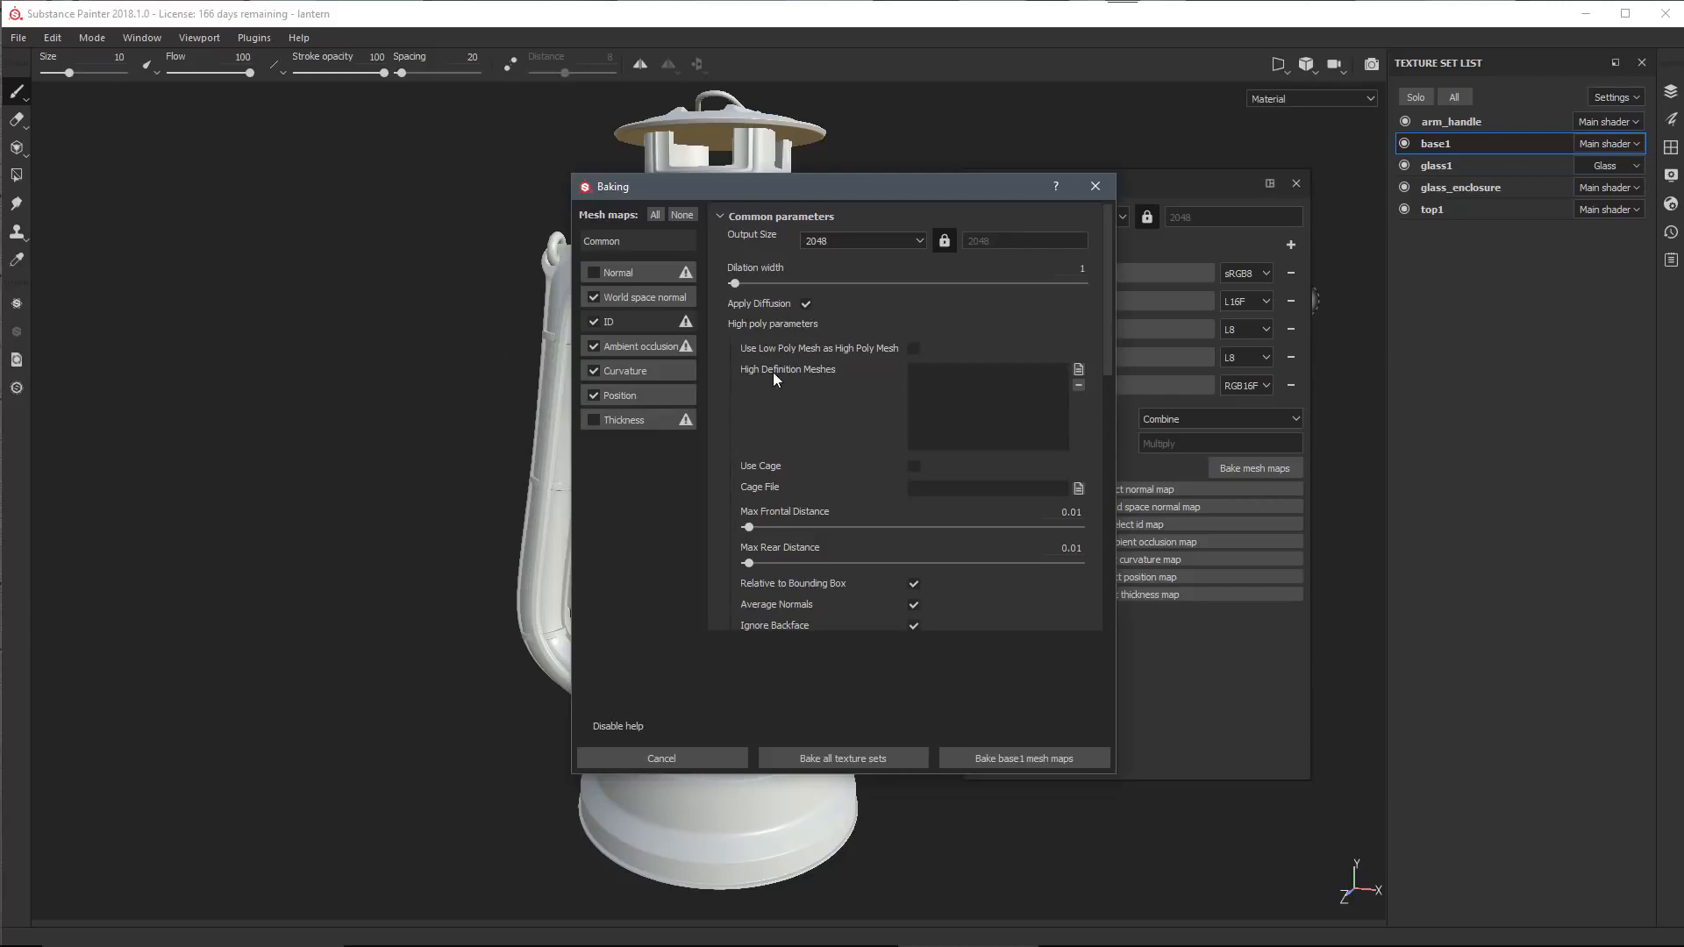
left_click(1079, 371)
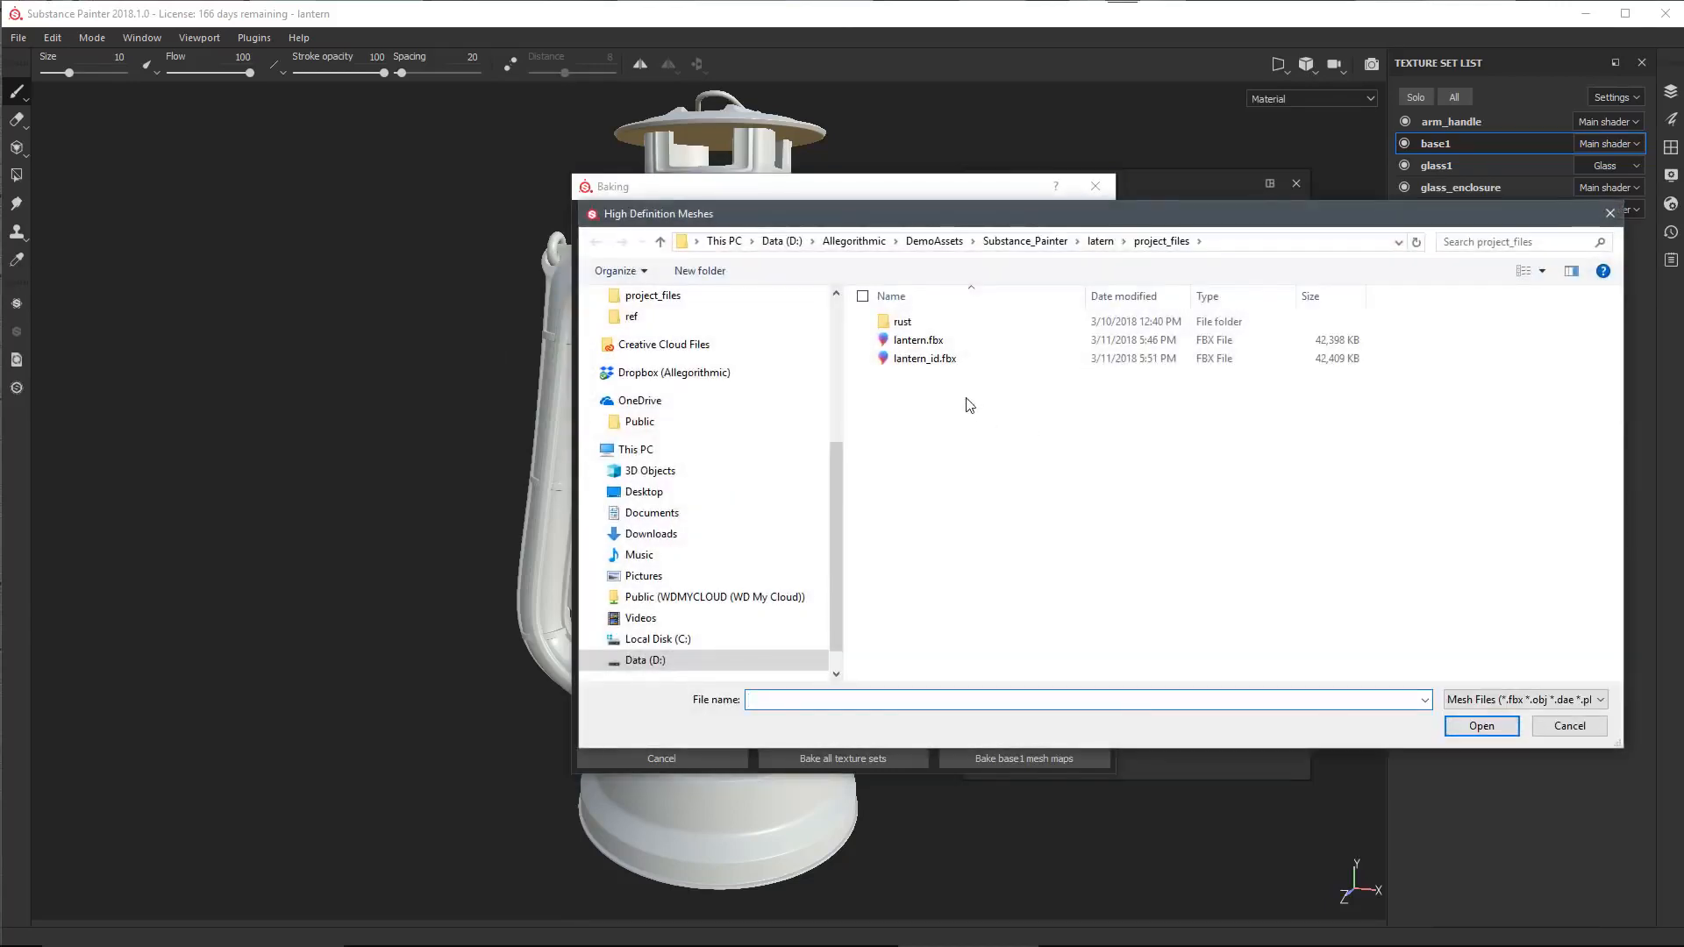
left_click(916, 361)
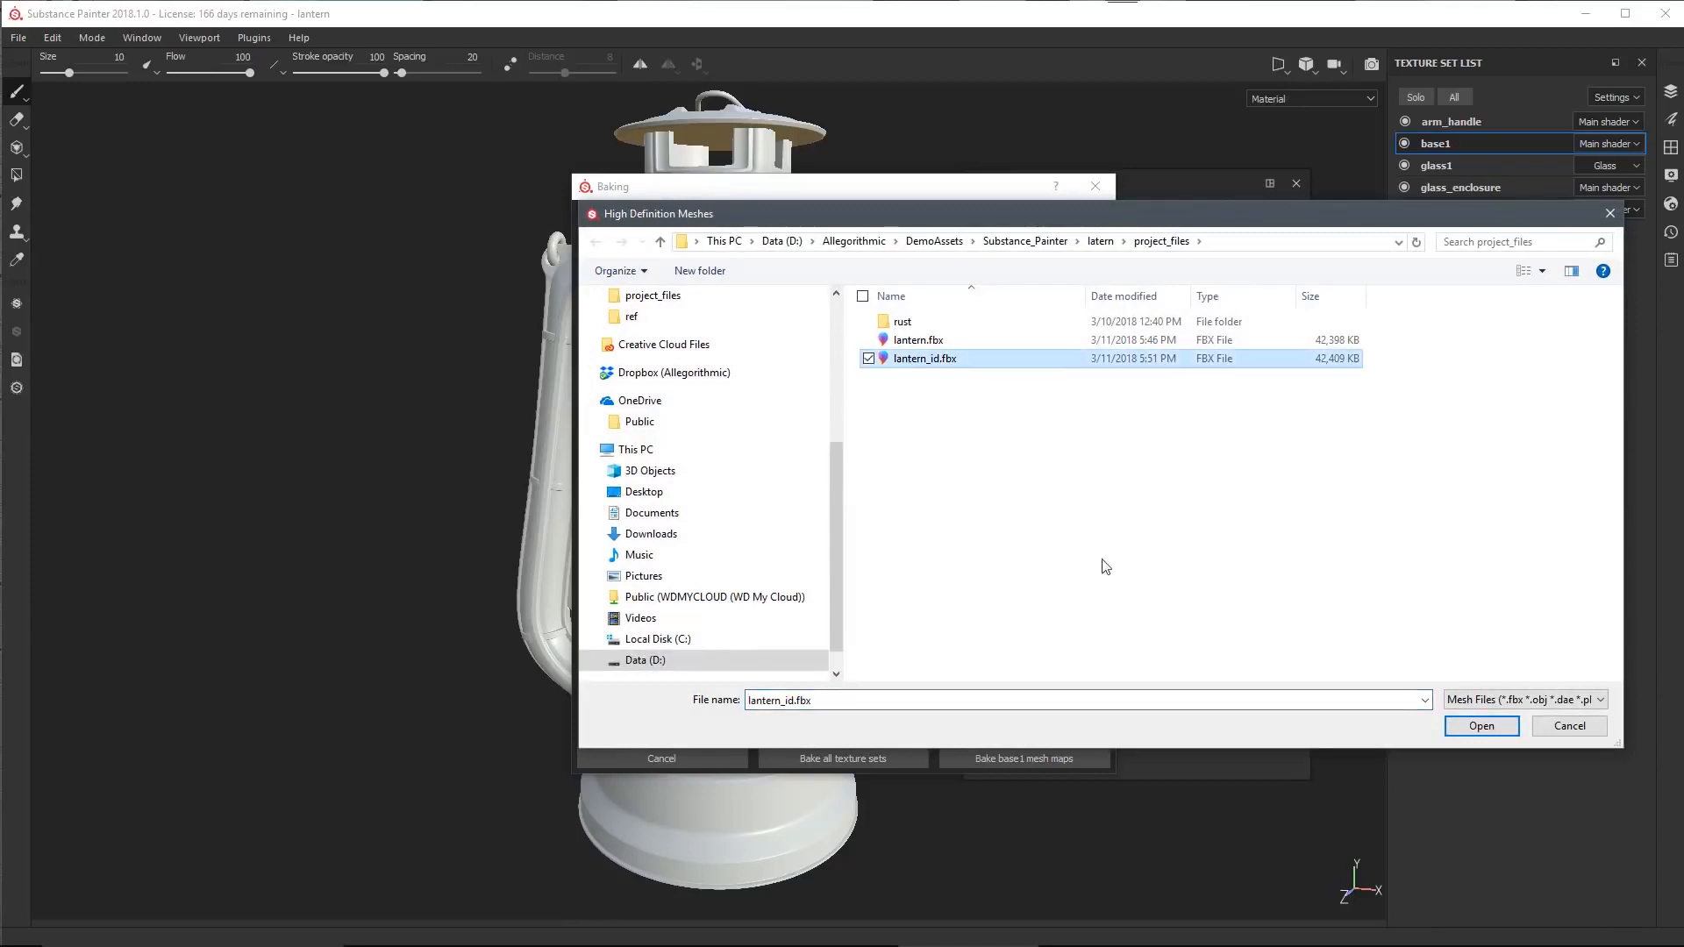
left_click(1482, 726)
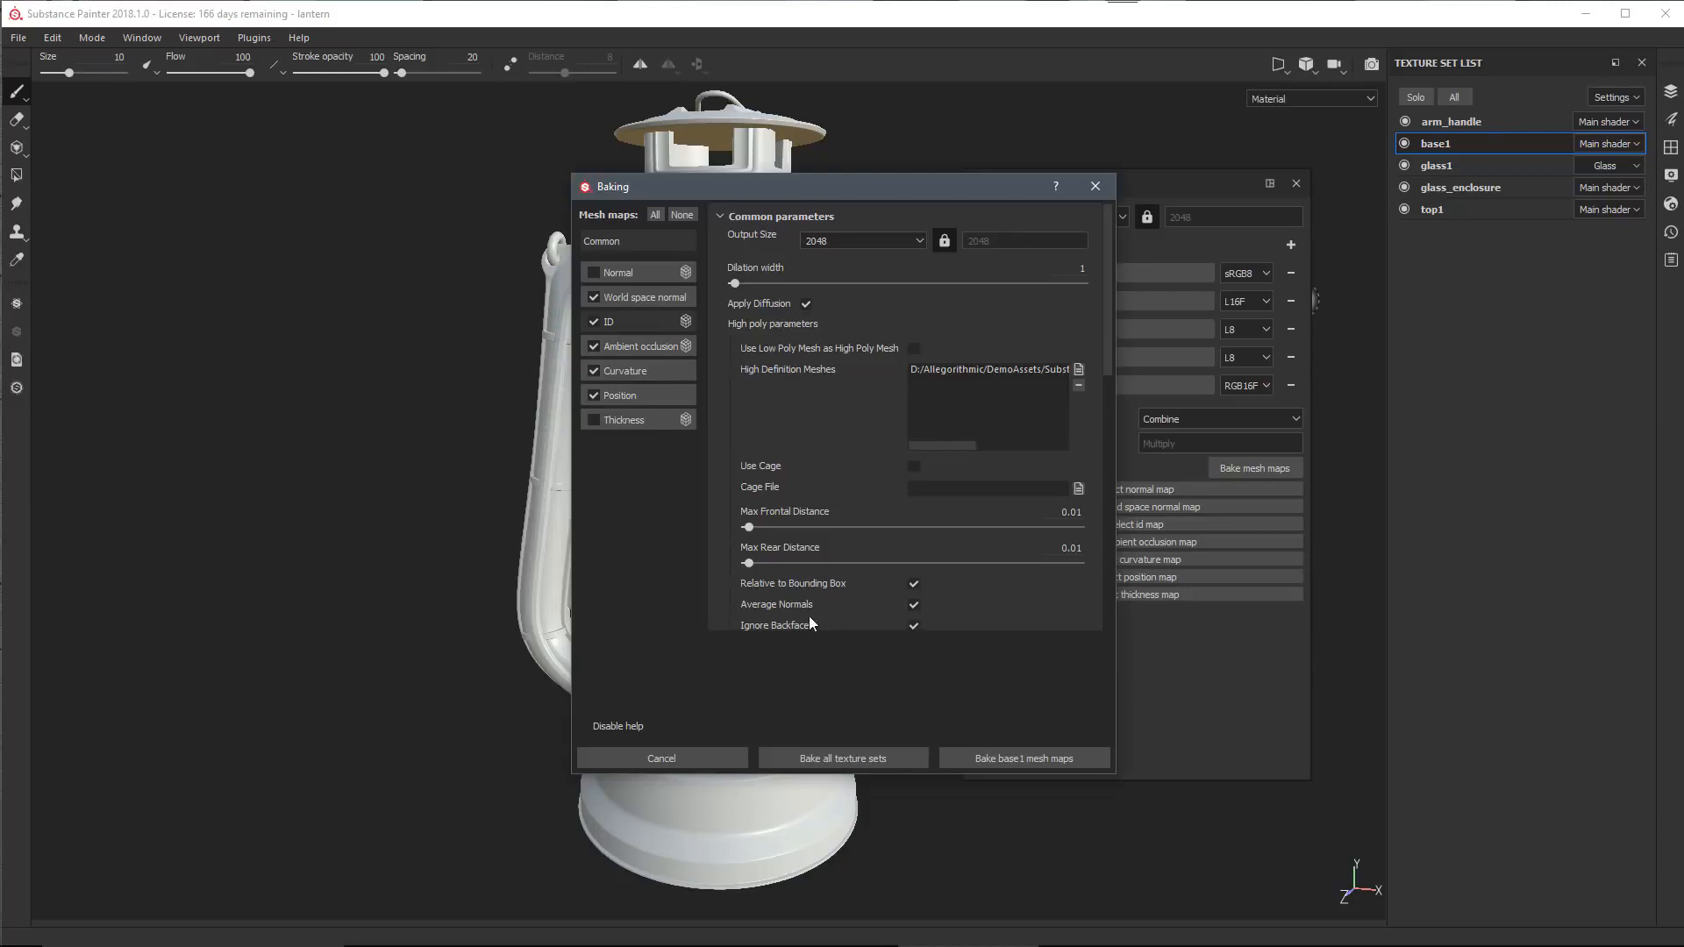
left_click(802, 760)
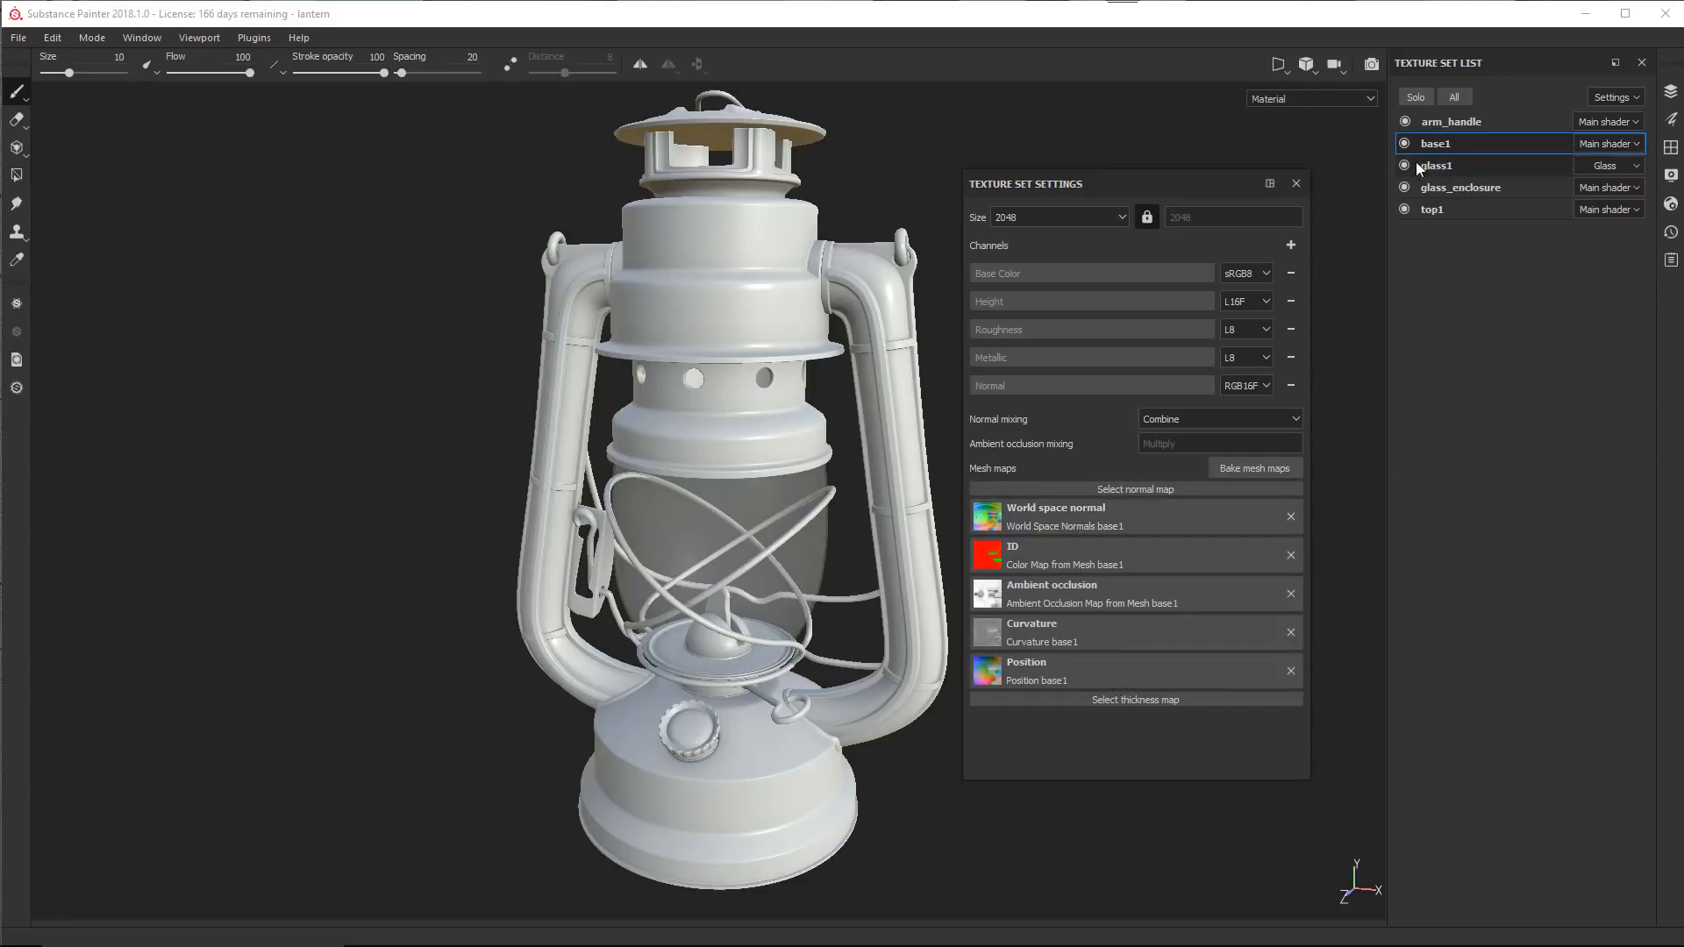
Step: Review the arm_handle texture set's baked maps, display World space normal on the lantern, and cycle through the other mesh maps
left_click(1470, 124)
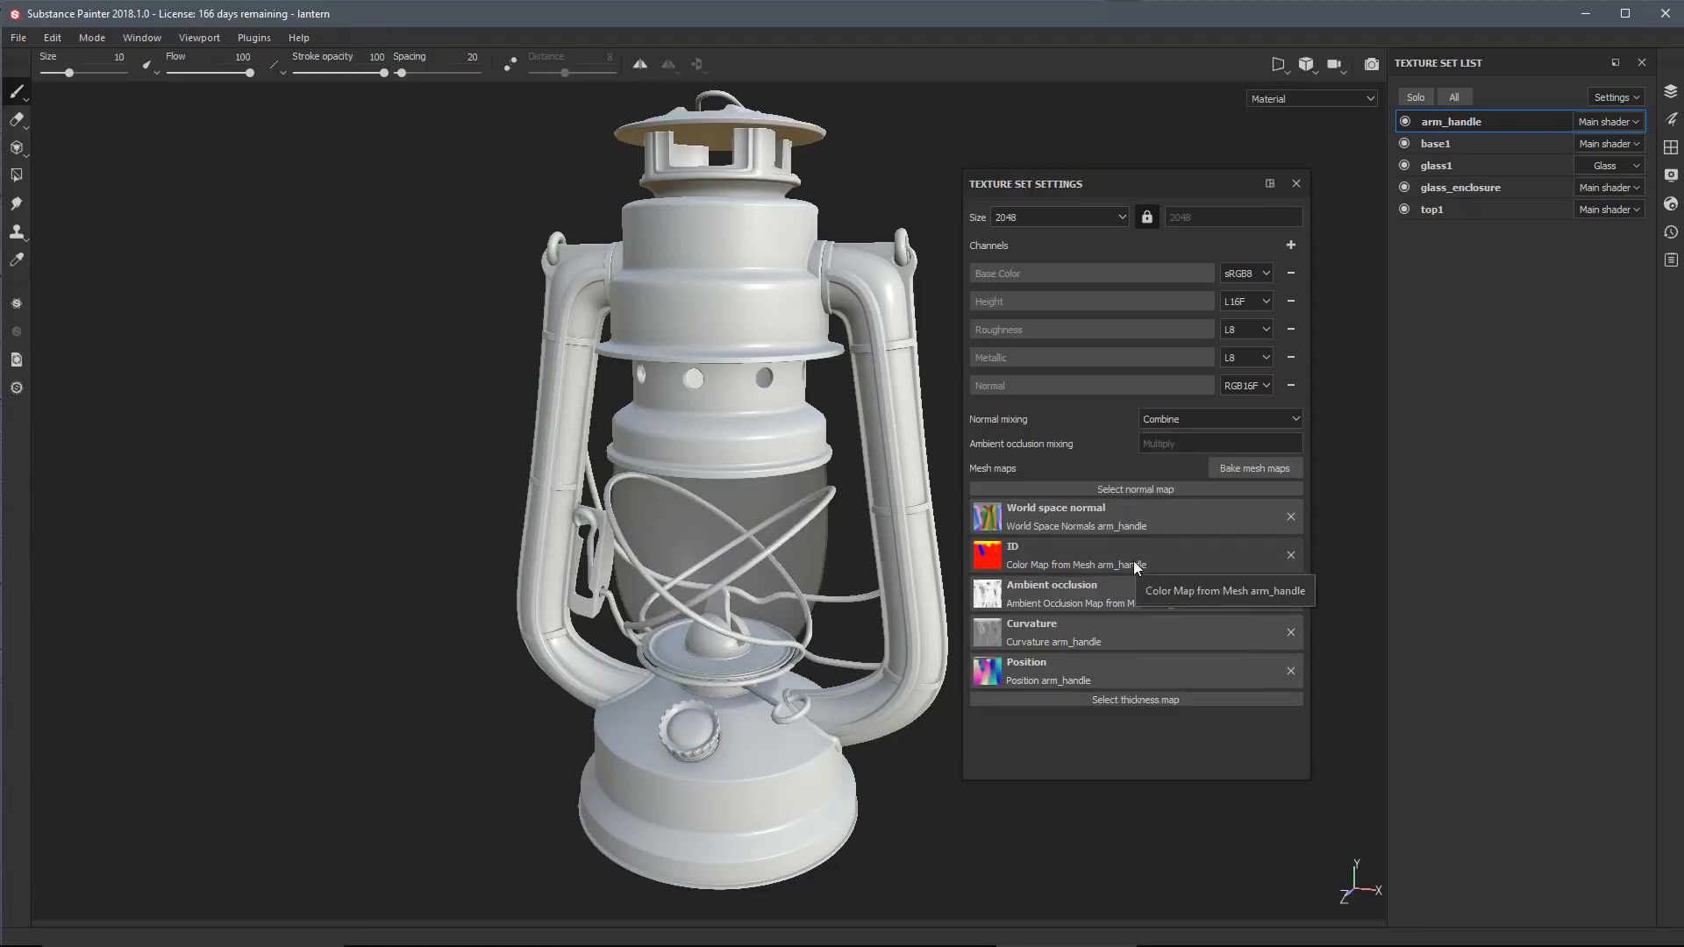
left_click(1298, 183)
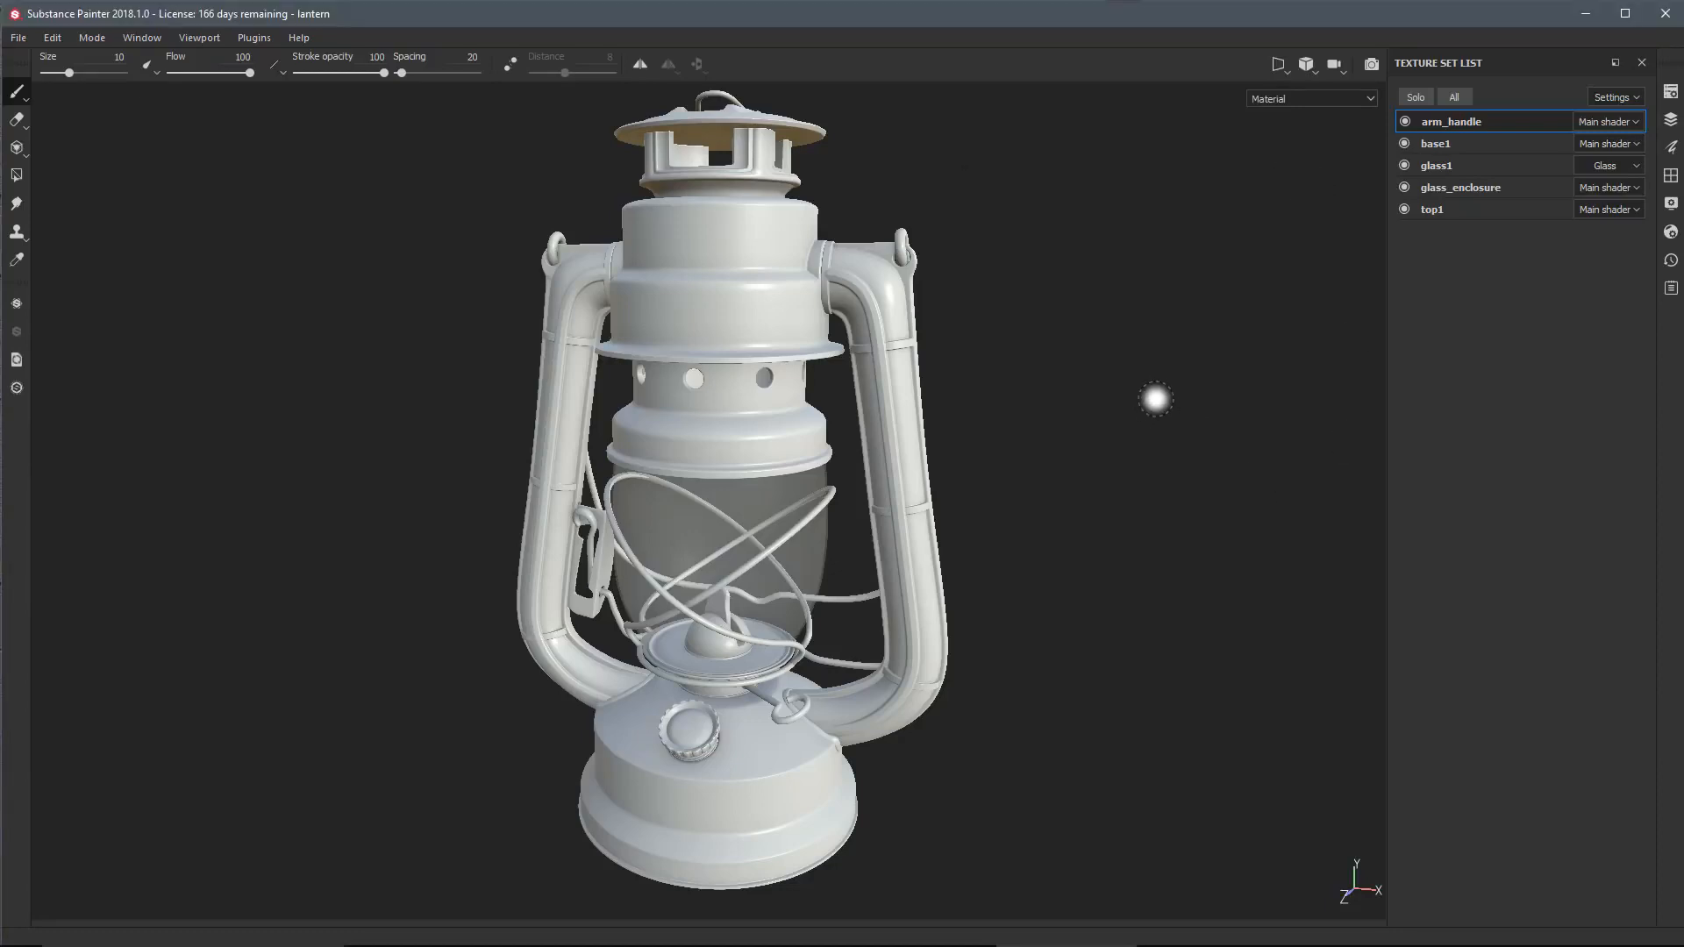
left_click(1318, 100)
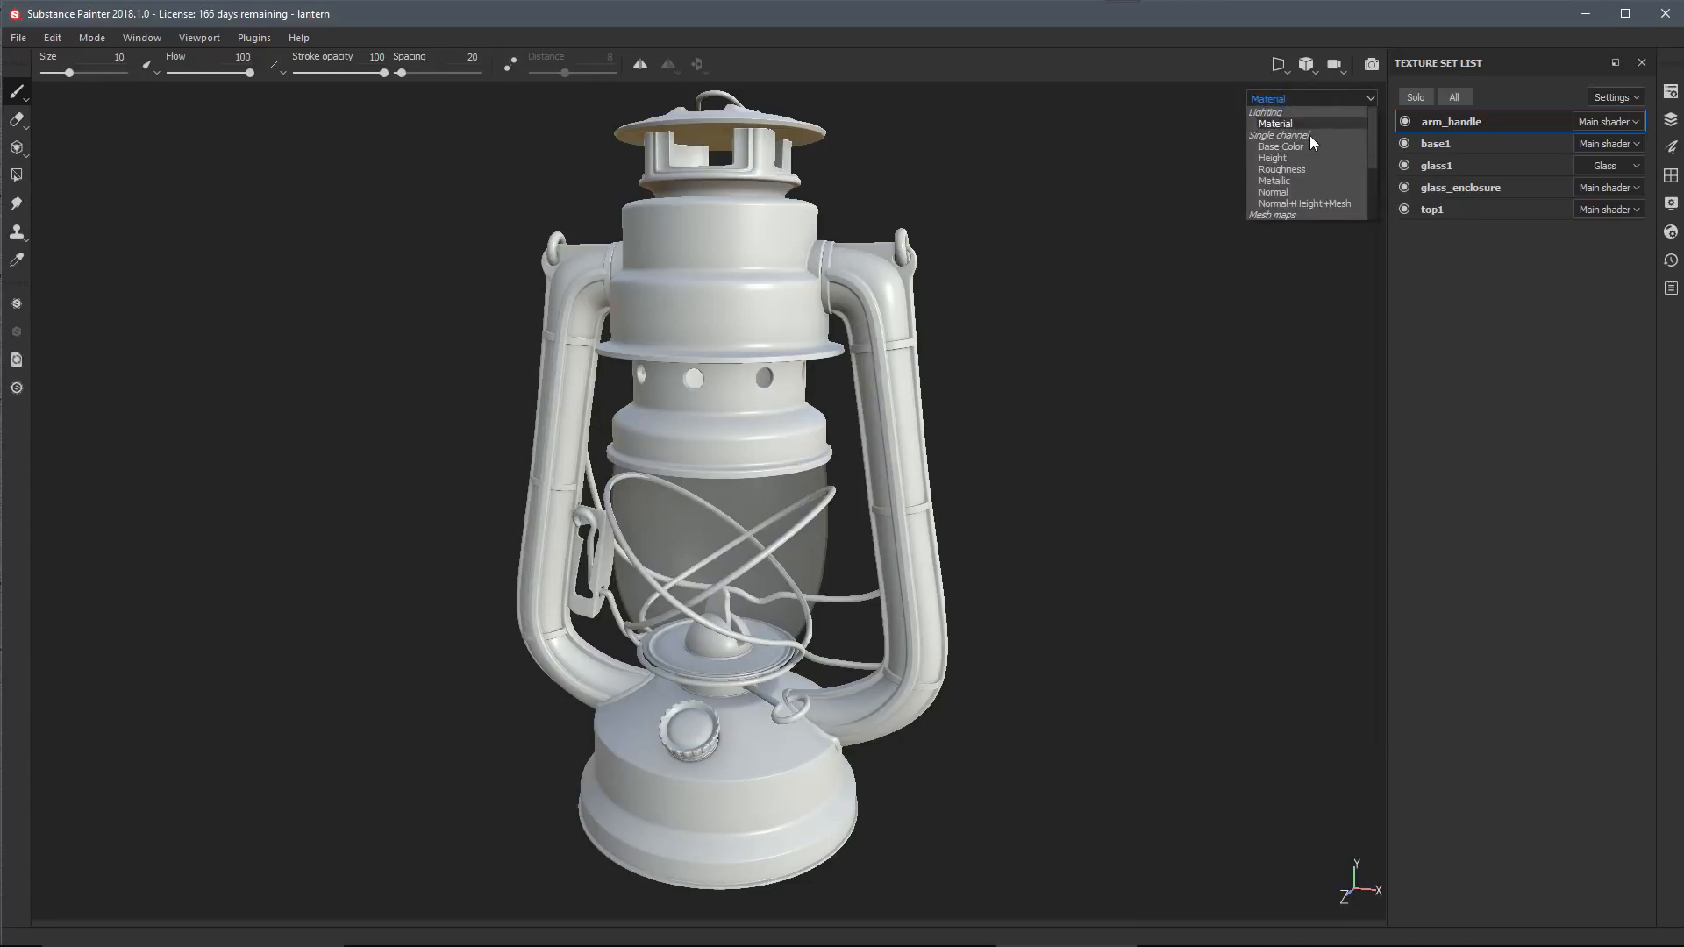
scroll(1308, 140, "down", 3)
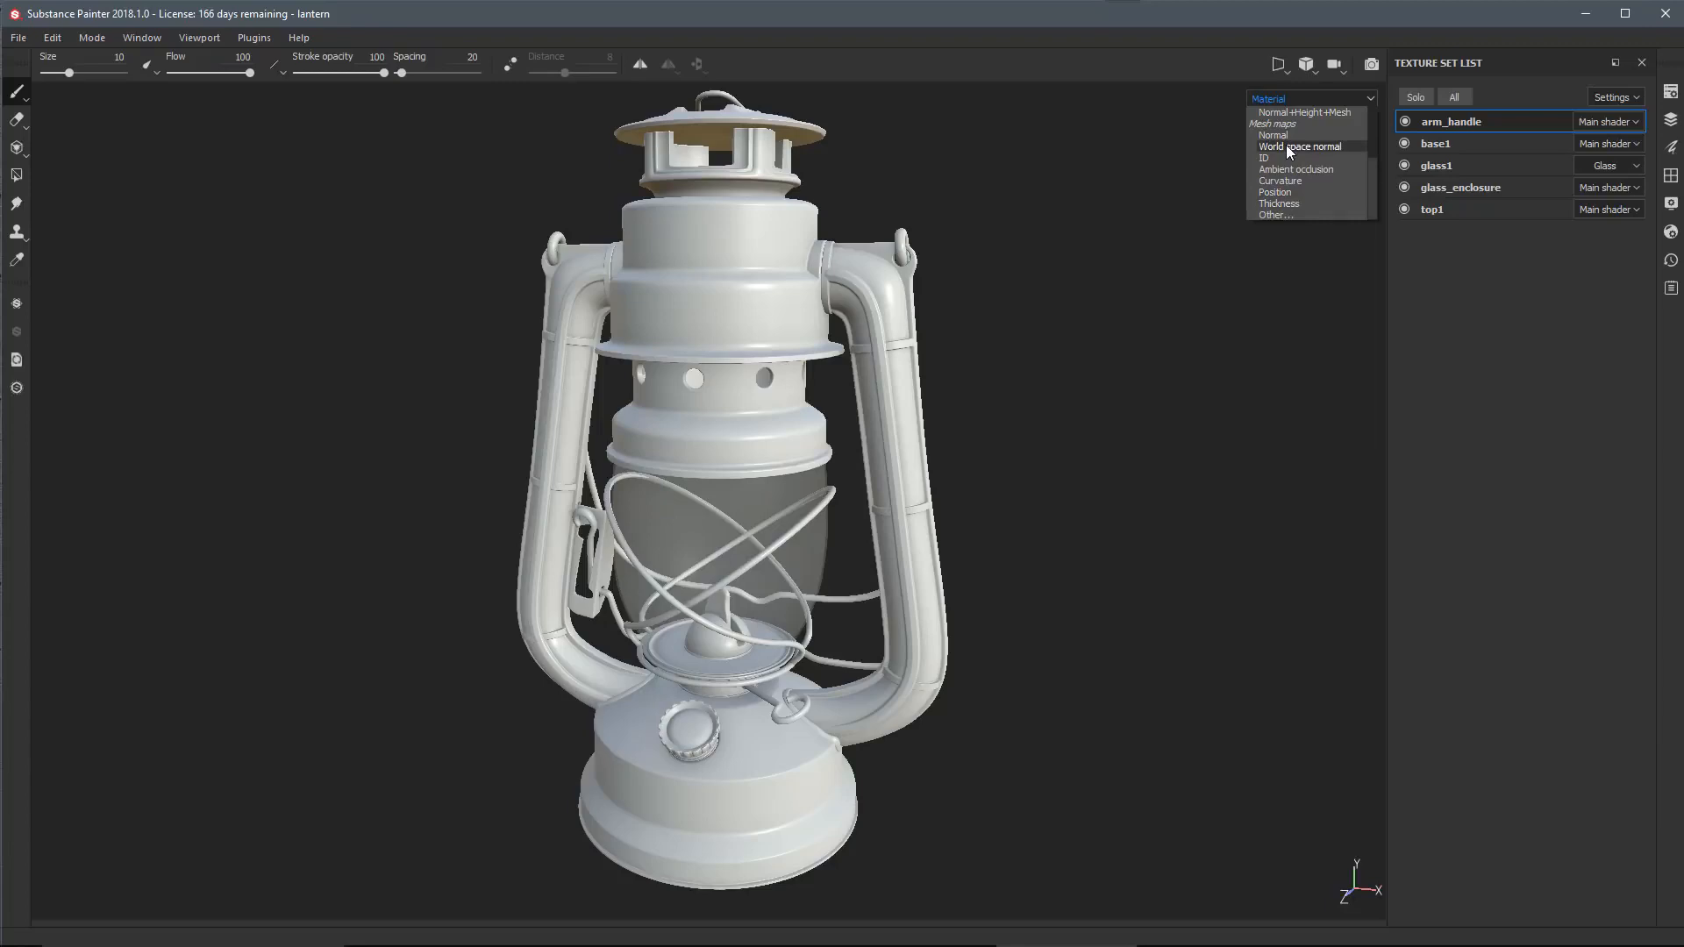
left_click(1307, 147)
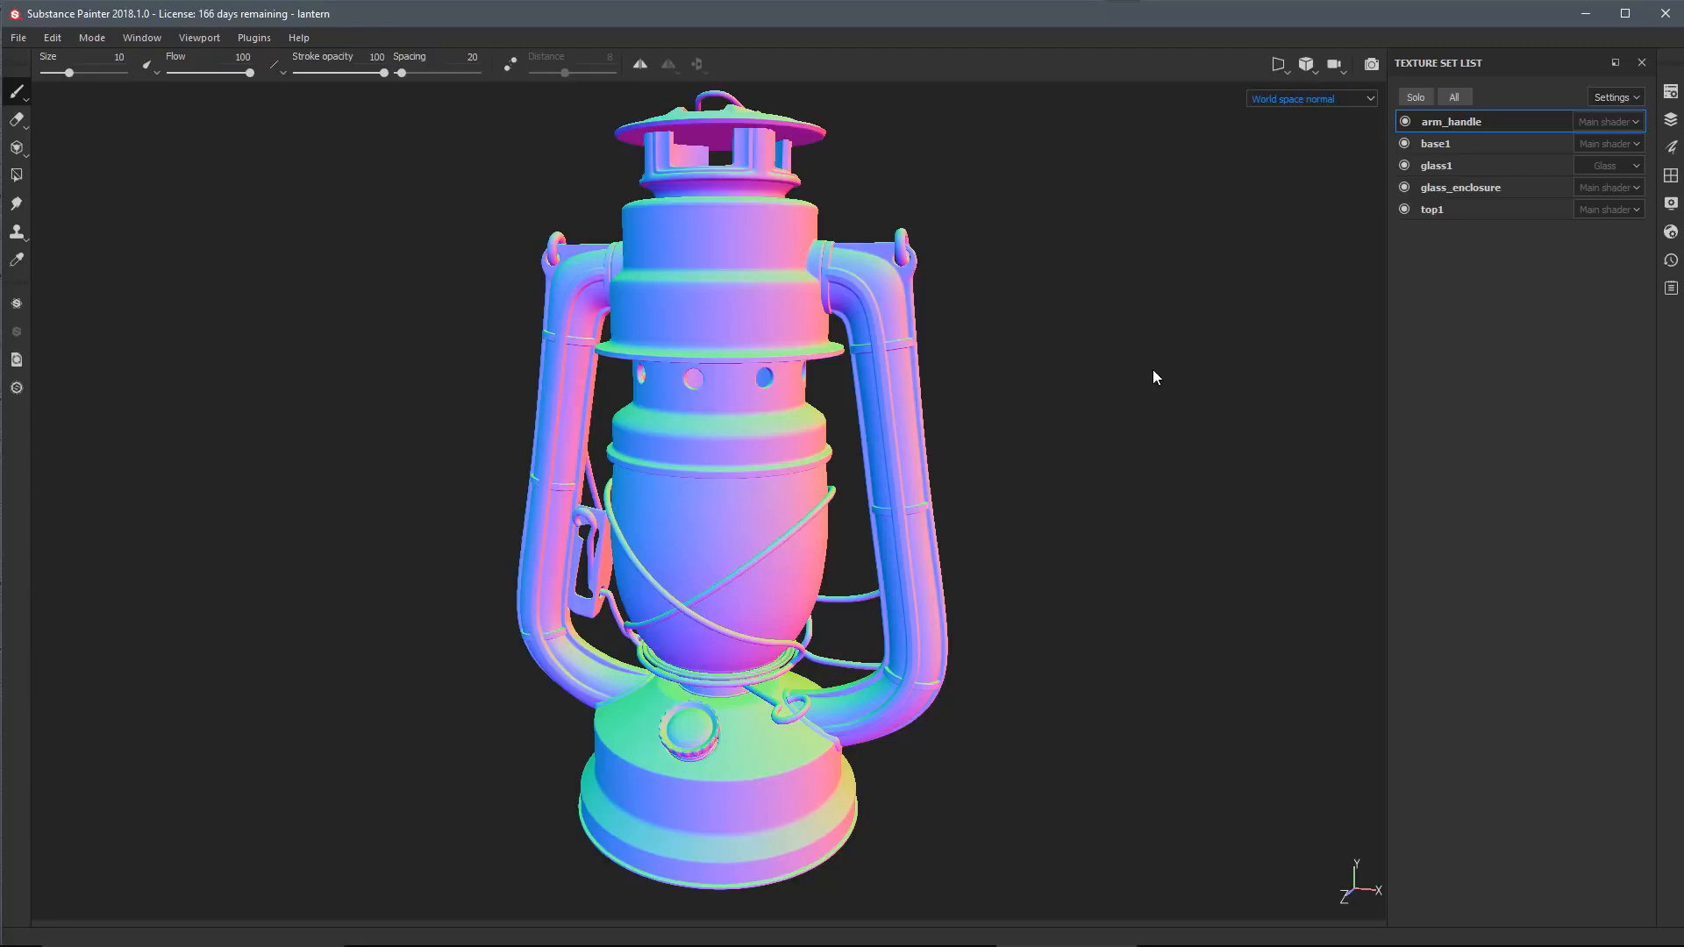
key("shift+b")
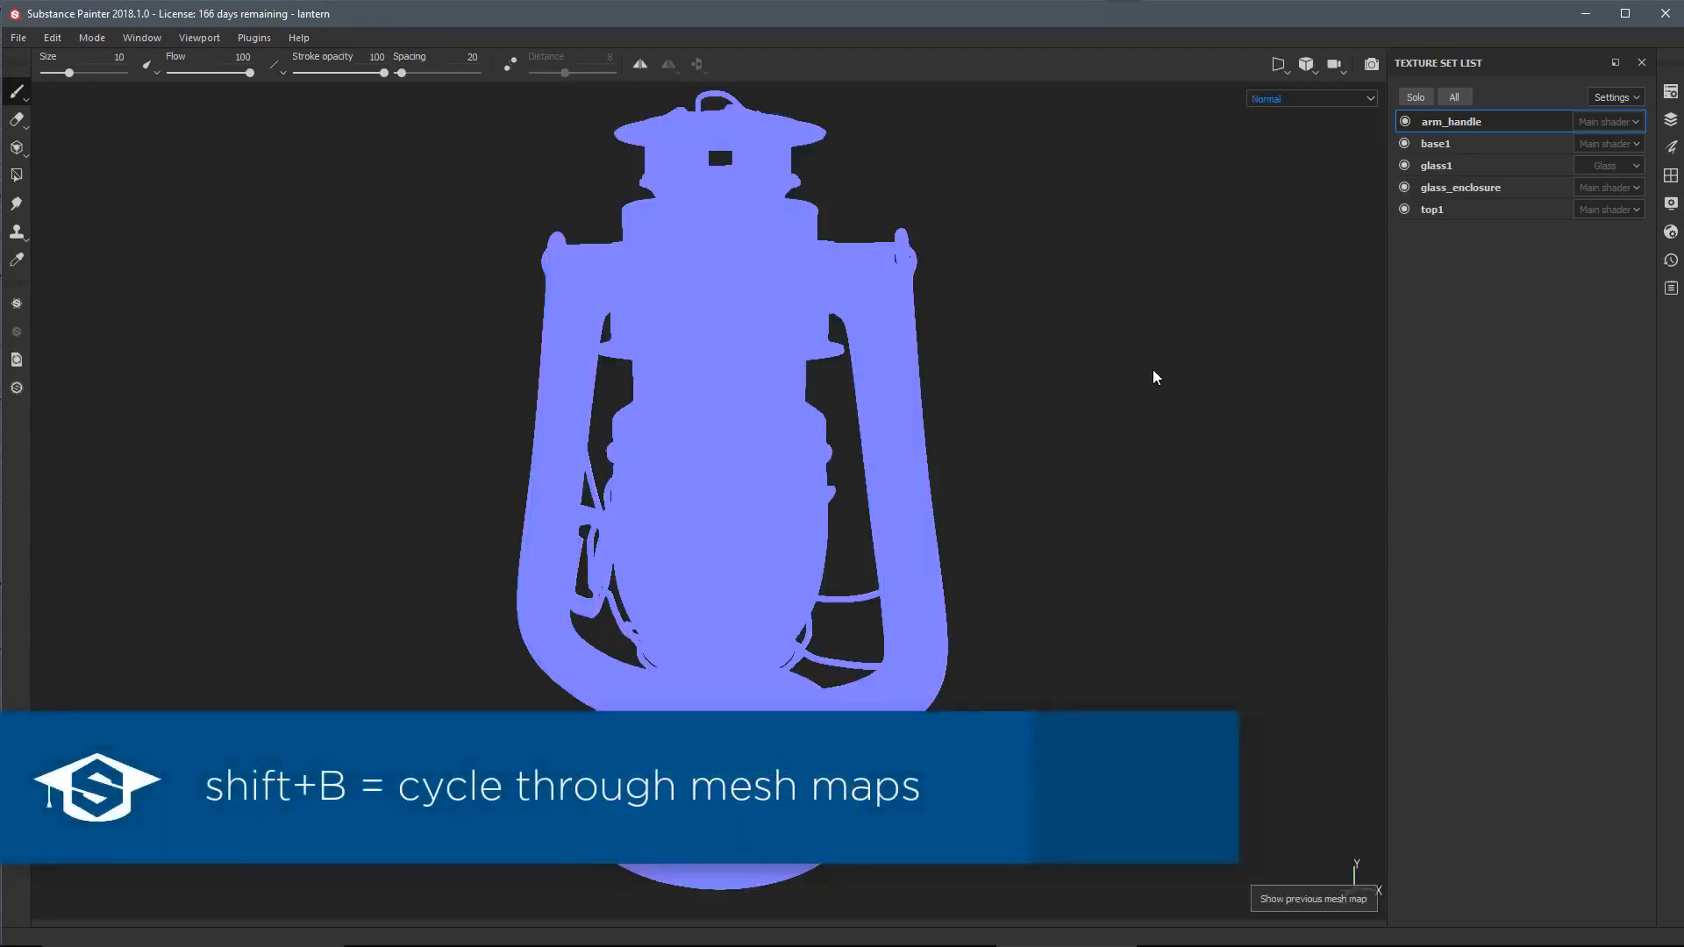
key("shift+b")
key("shift+b")
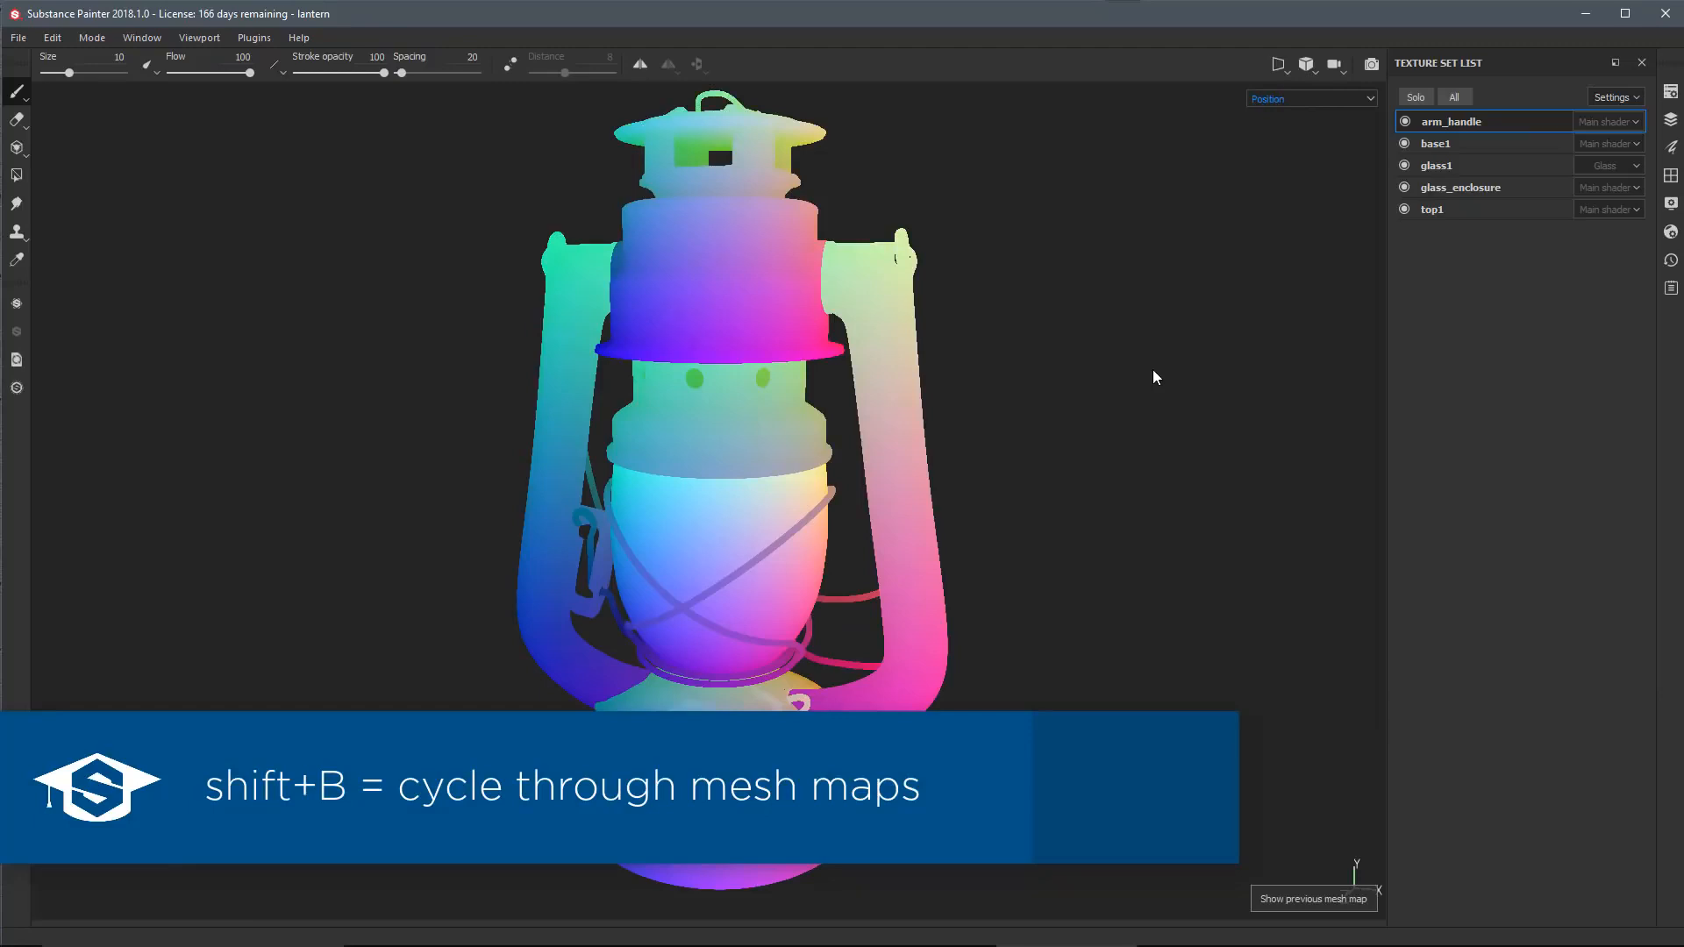
key("shift+b")
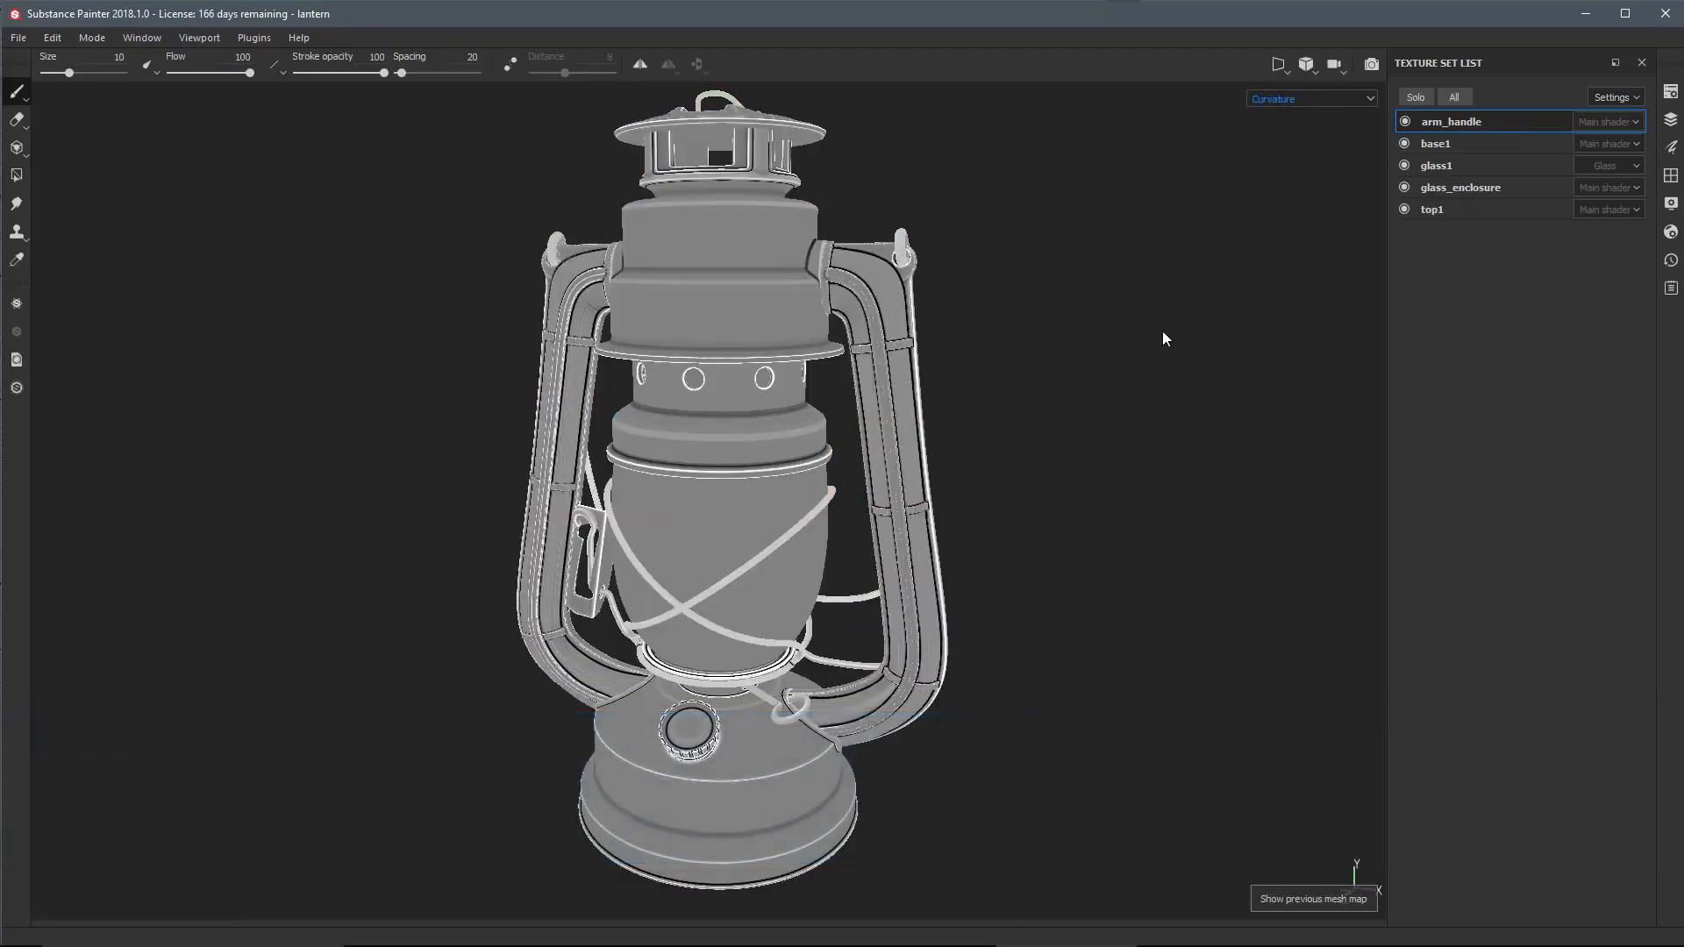
key("shift+b")
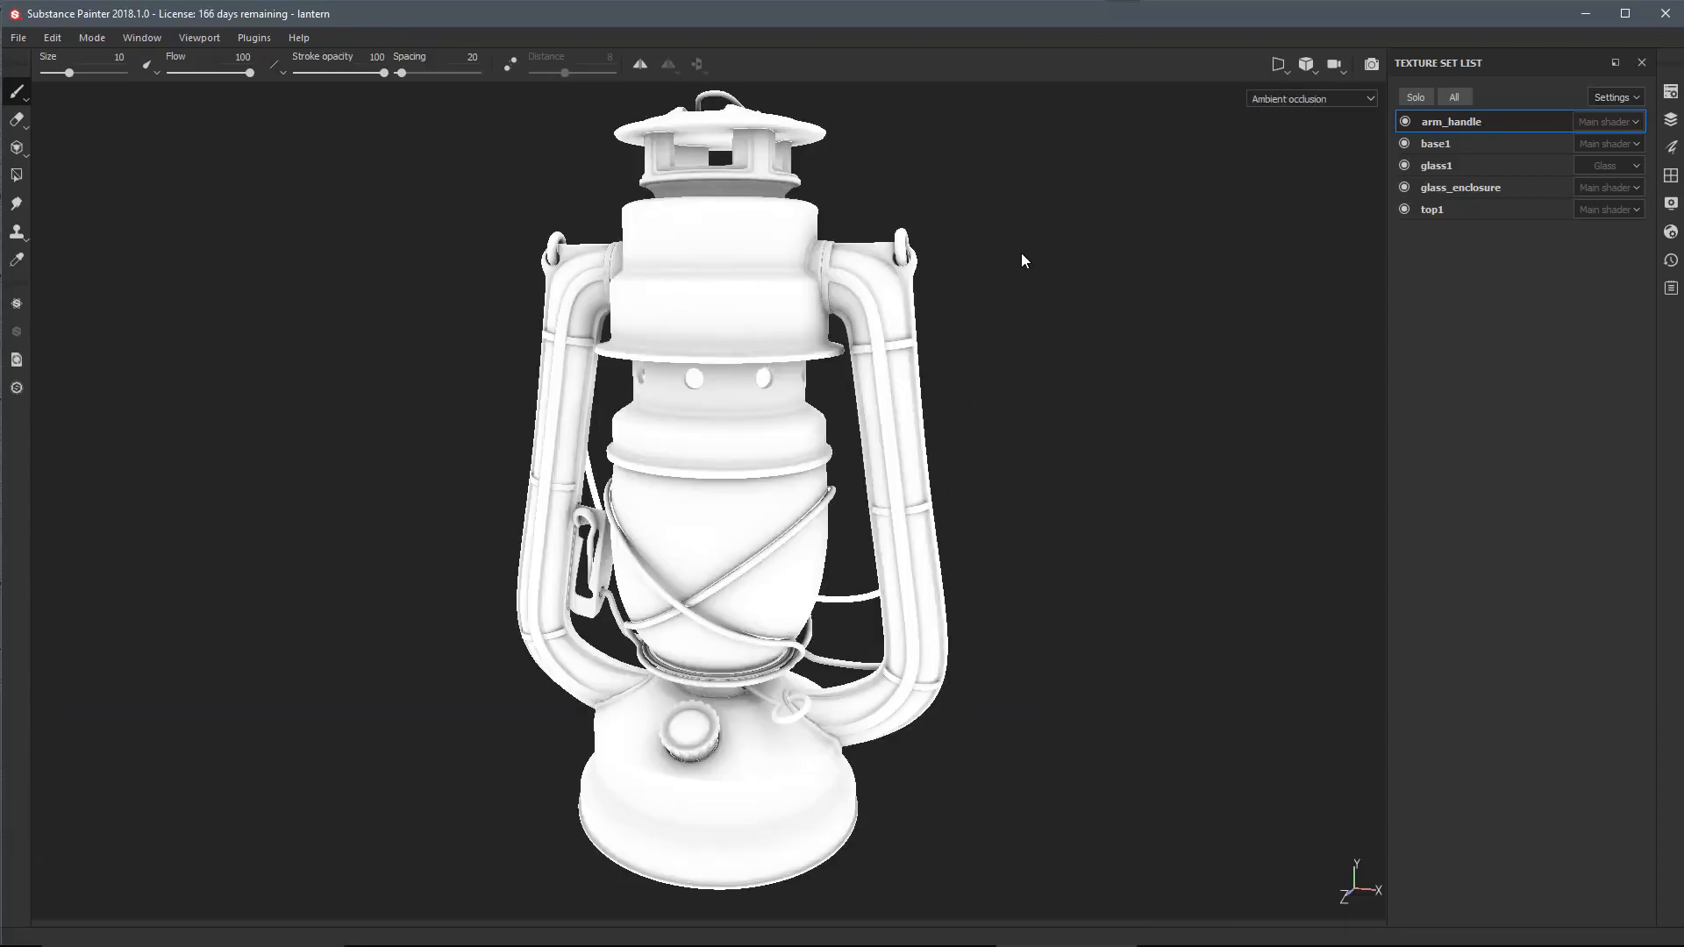
Step: Return the viewport to the Material display and view the lantern from a slightly different angle
left_click(1344, 100)
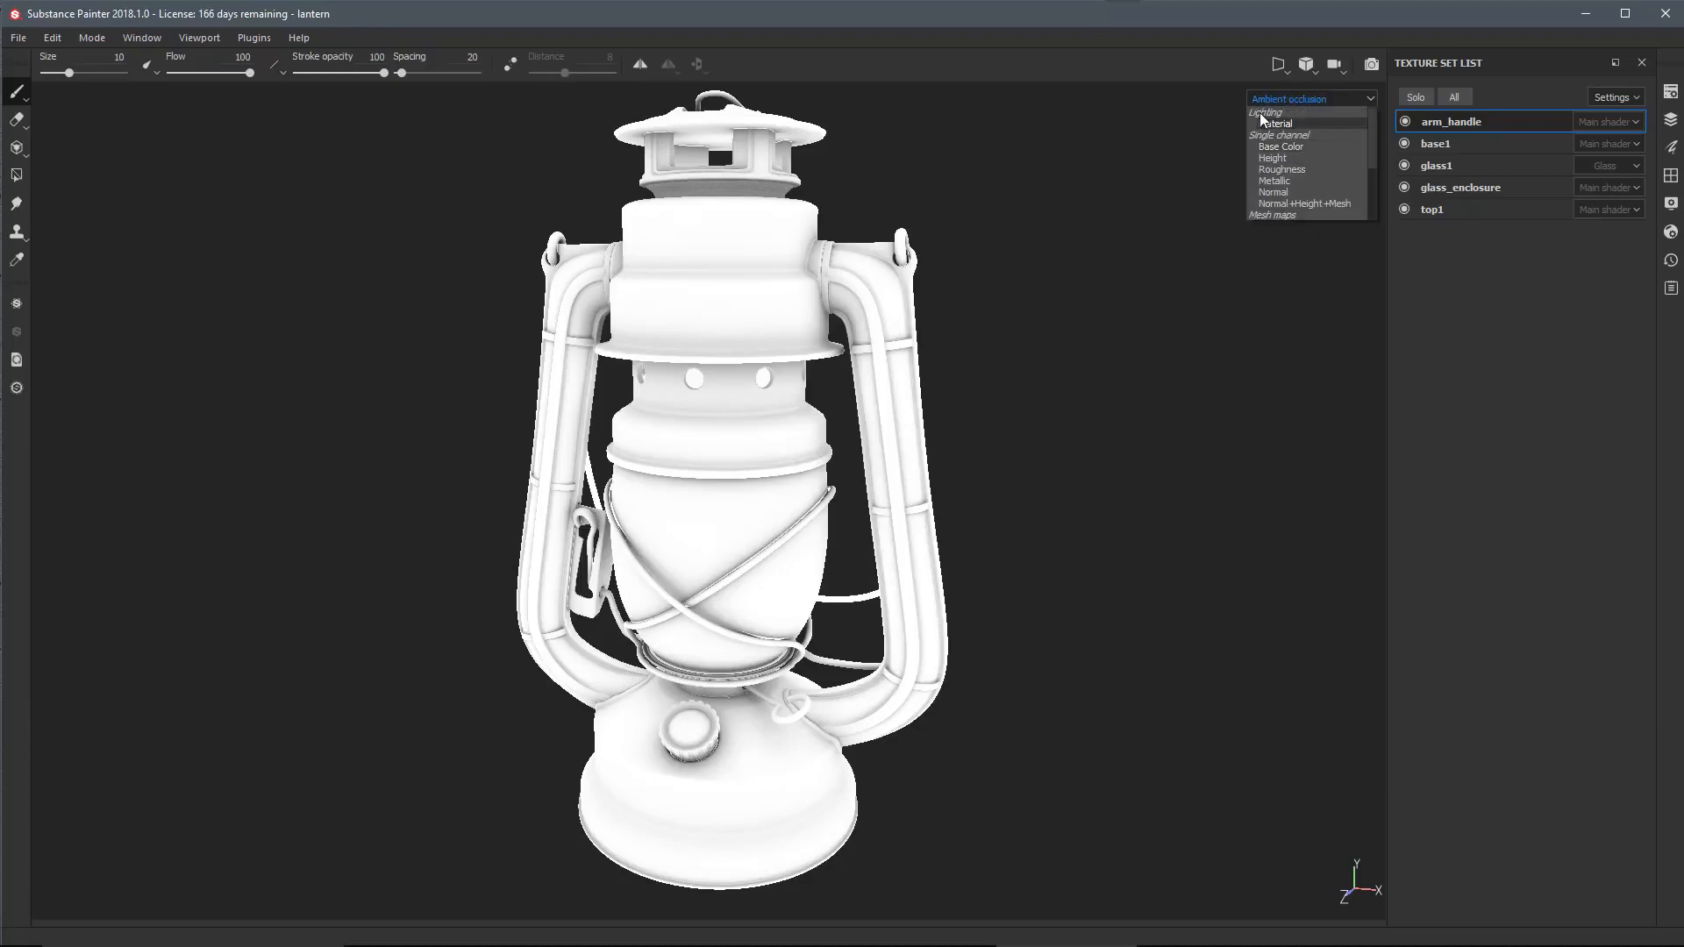
left_click(1096, 246)
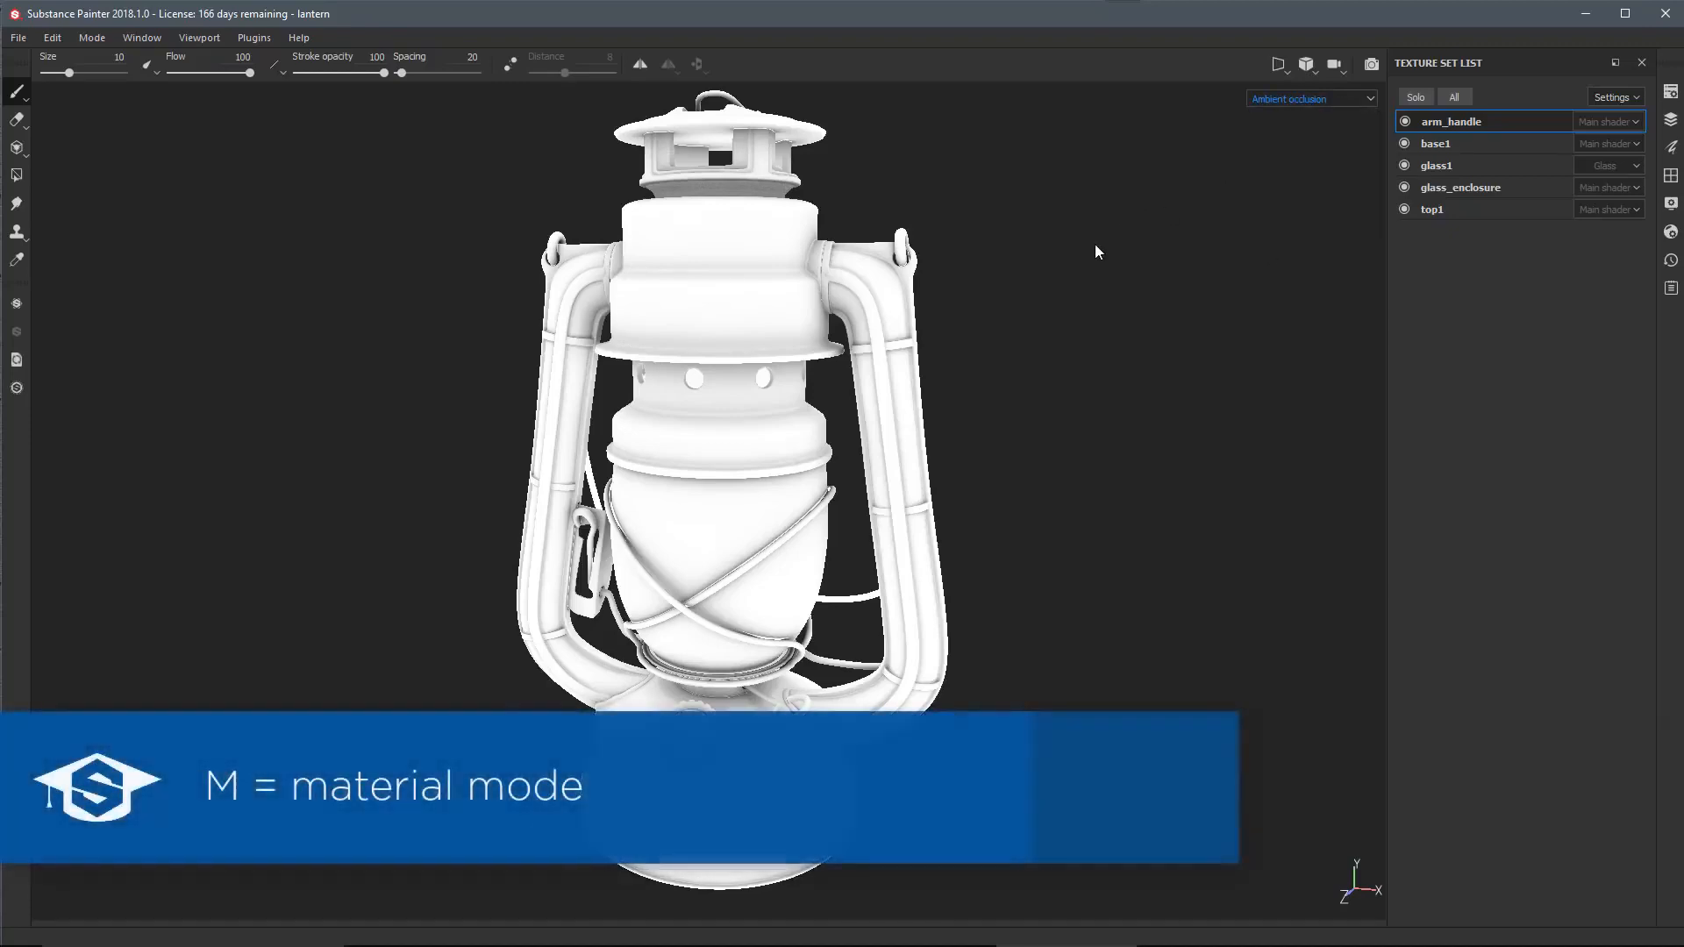
key("m")
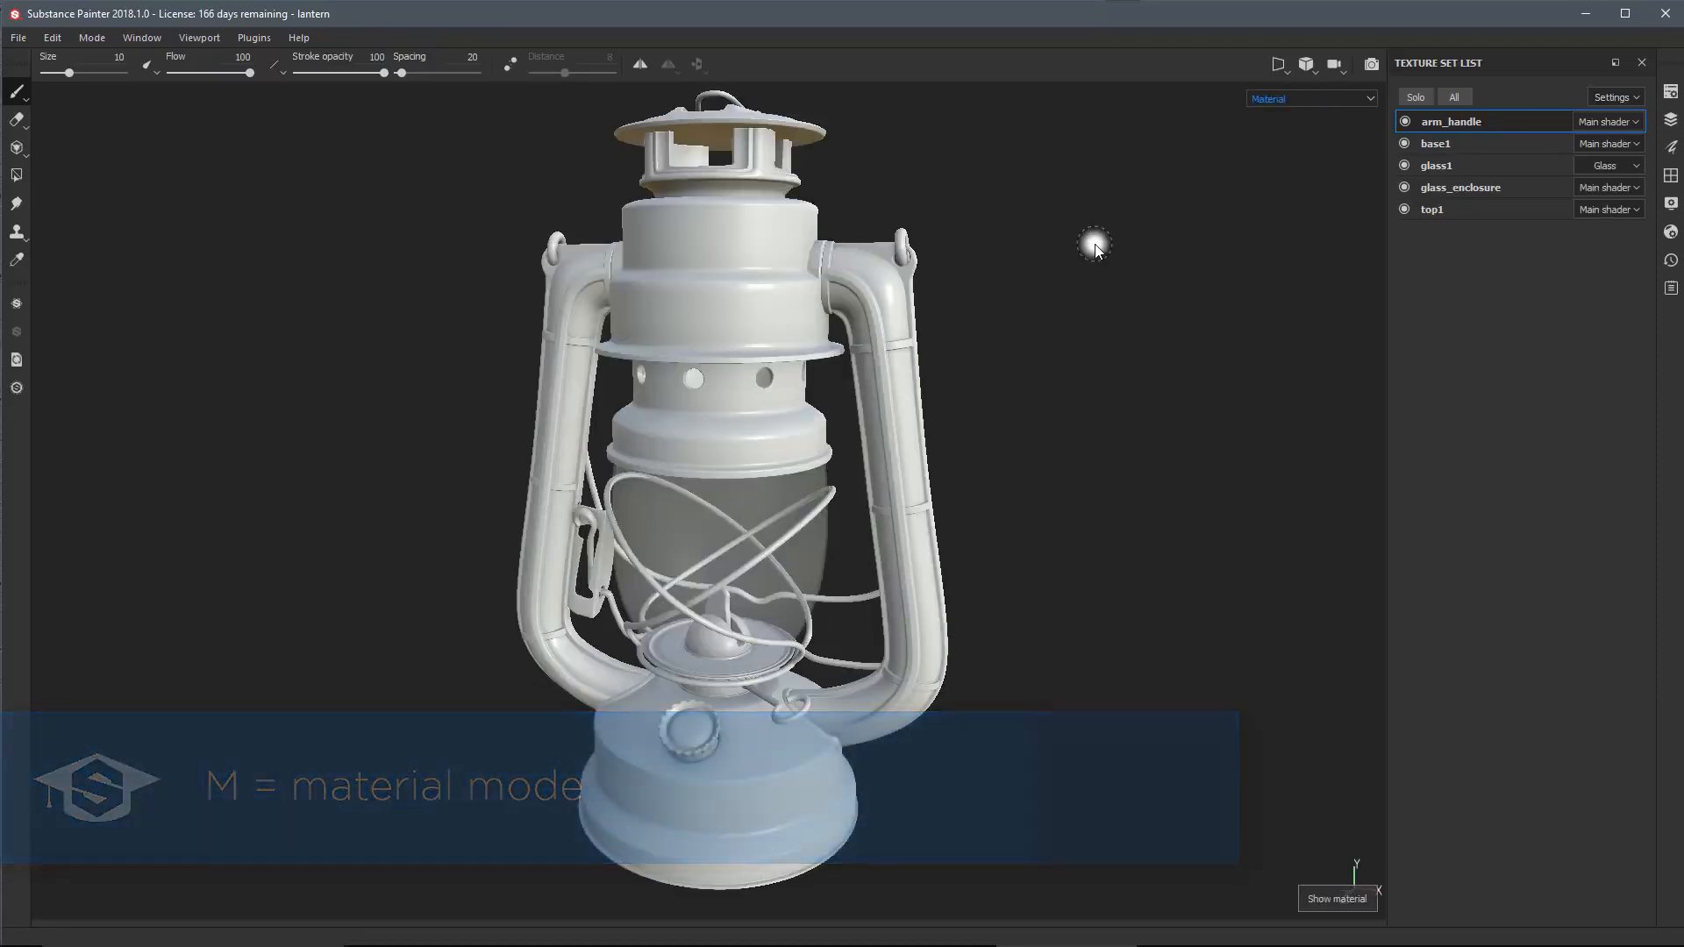
left_click_drag(1094, 245, 1036, 406, "alt")
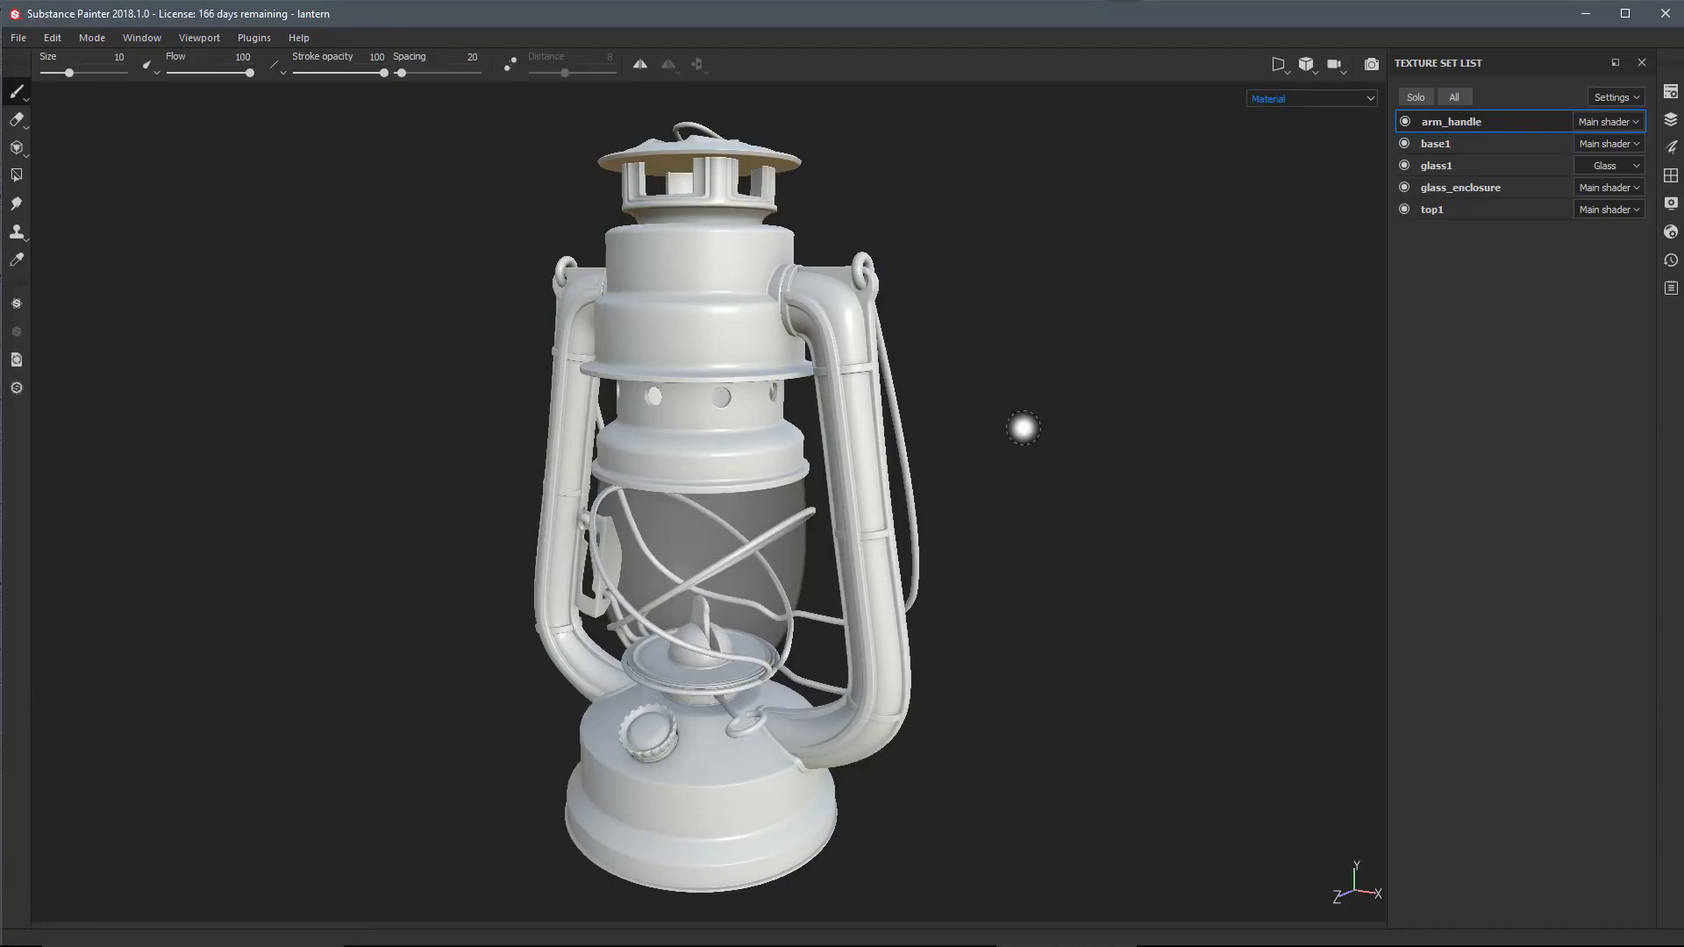
Step: Display the ID map on the lantern and switch to Maya to examine the color-coded materials in the Hypershade
key("shift+b")
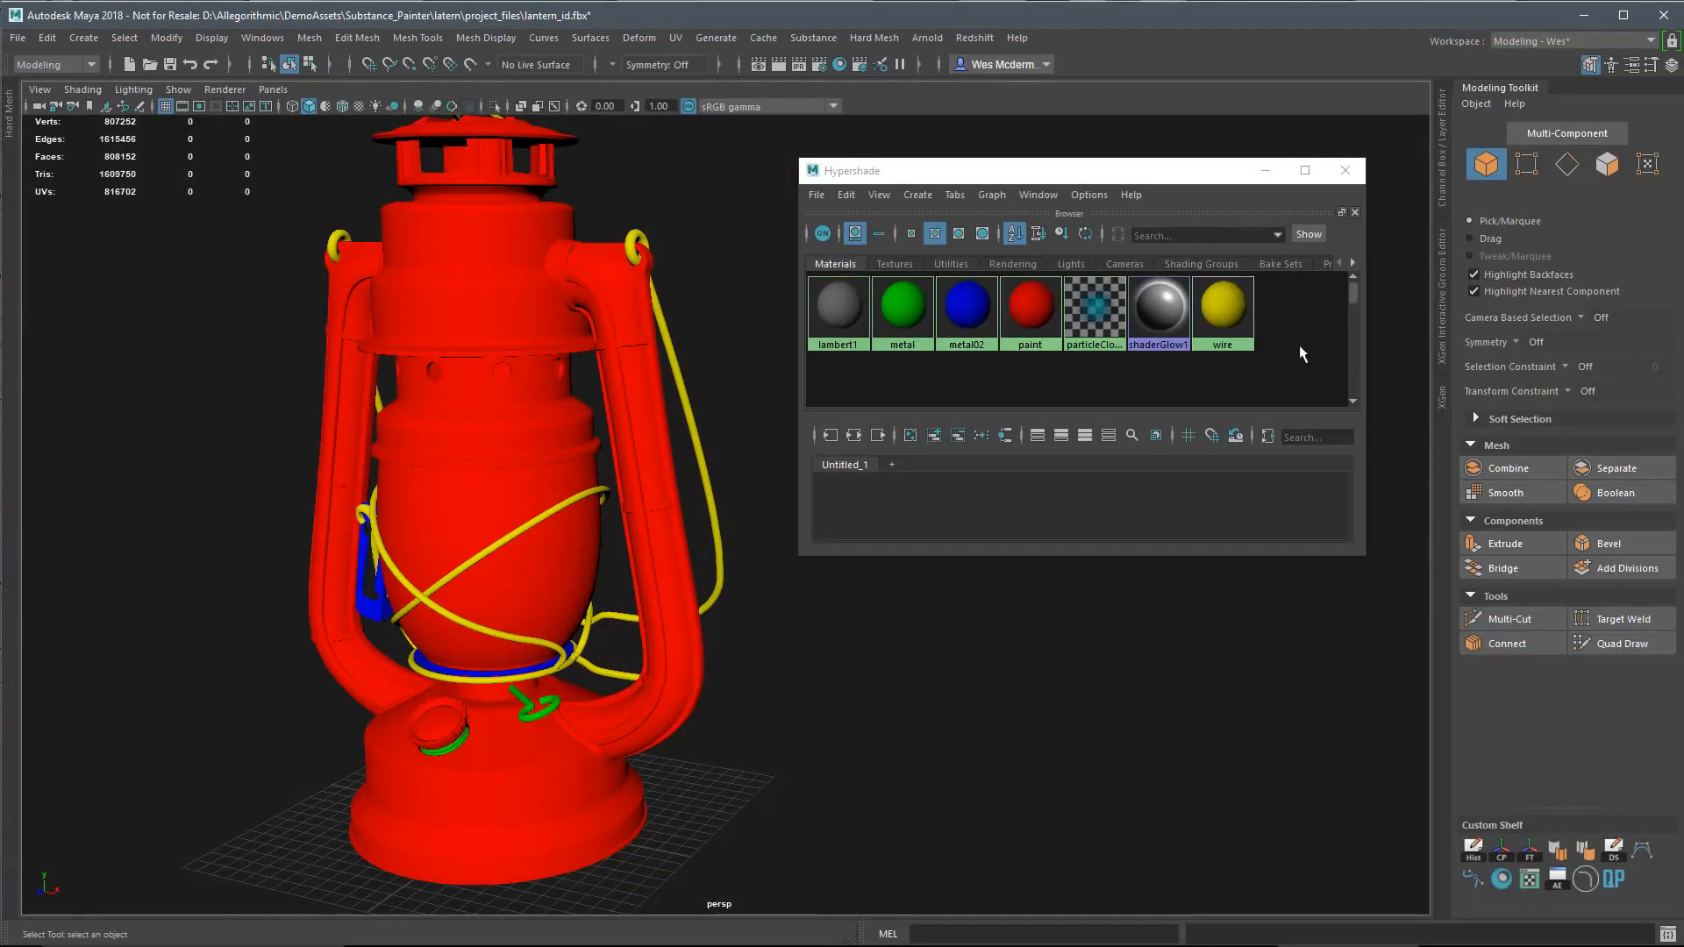
left_click(1237, 309)
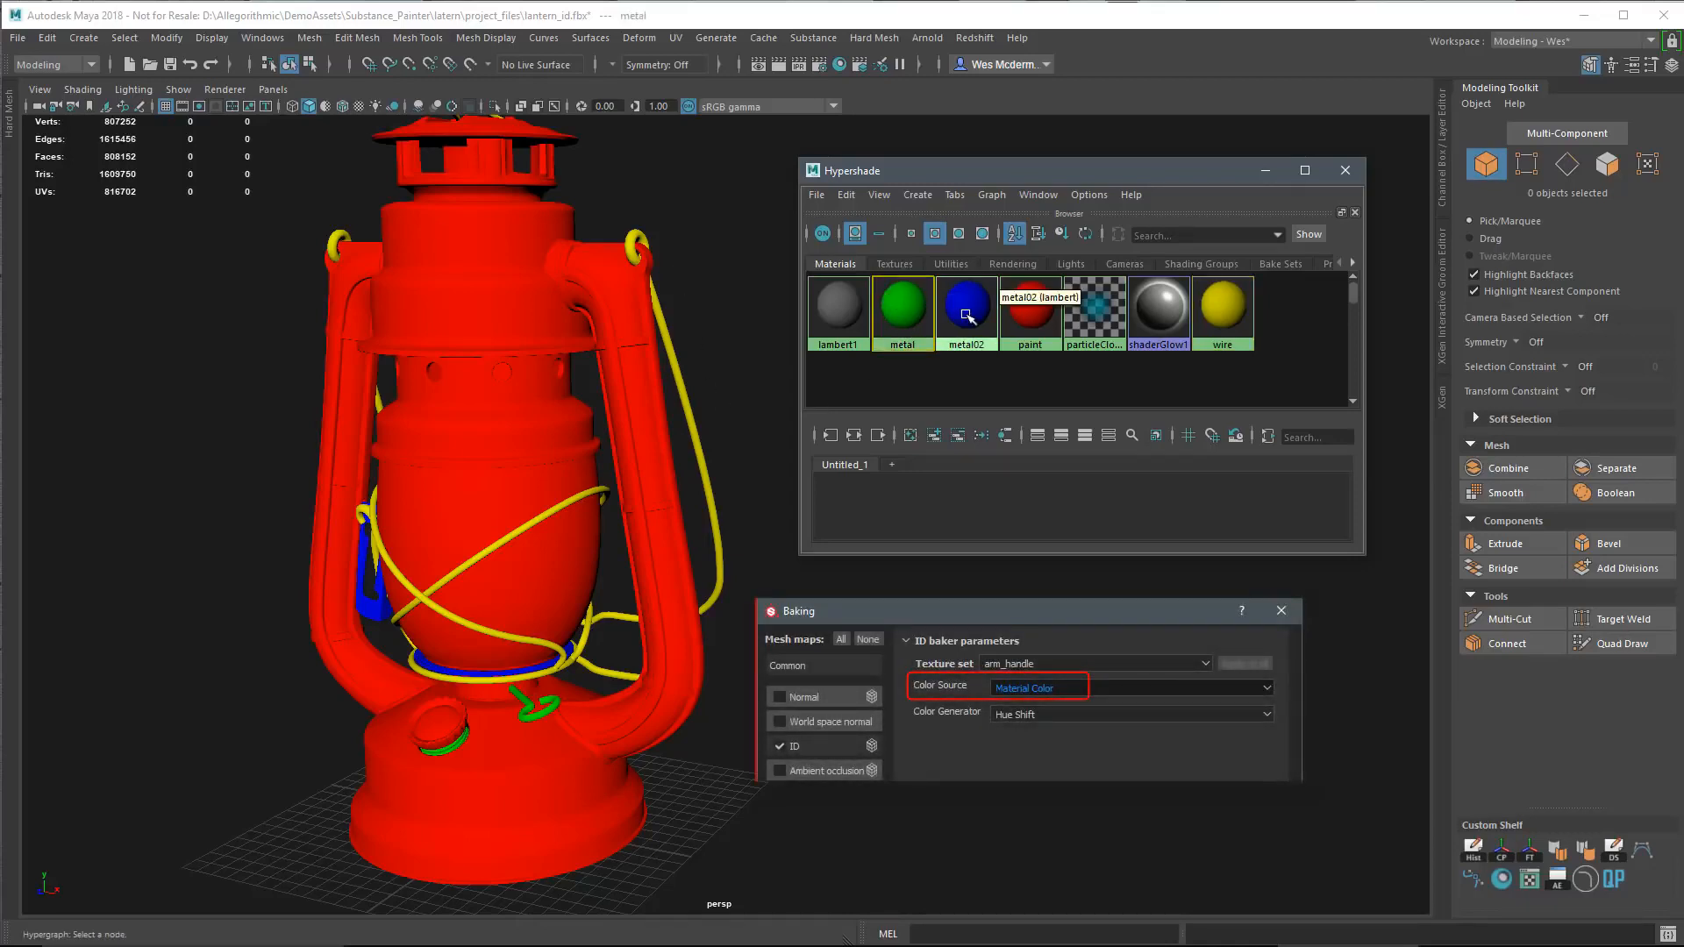
left_click(1031, 309)
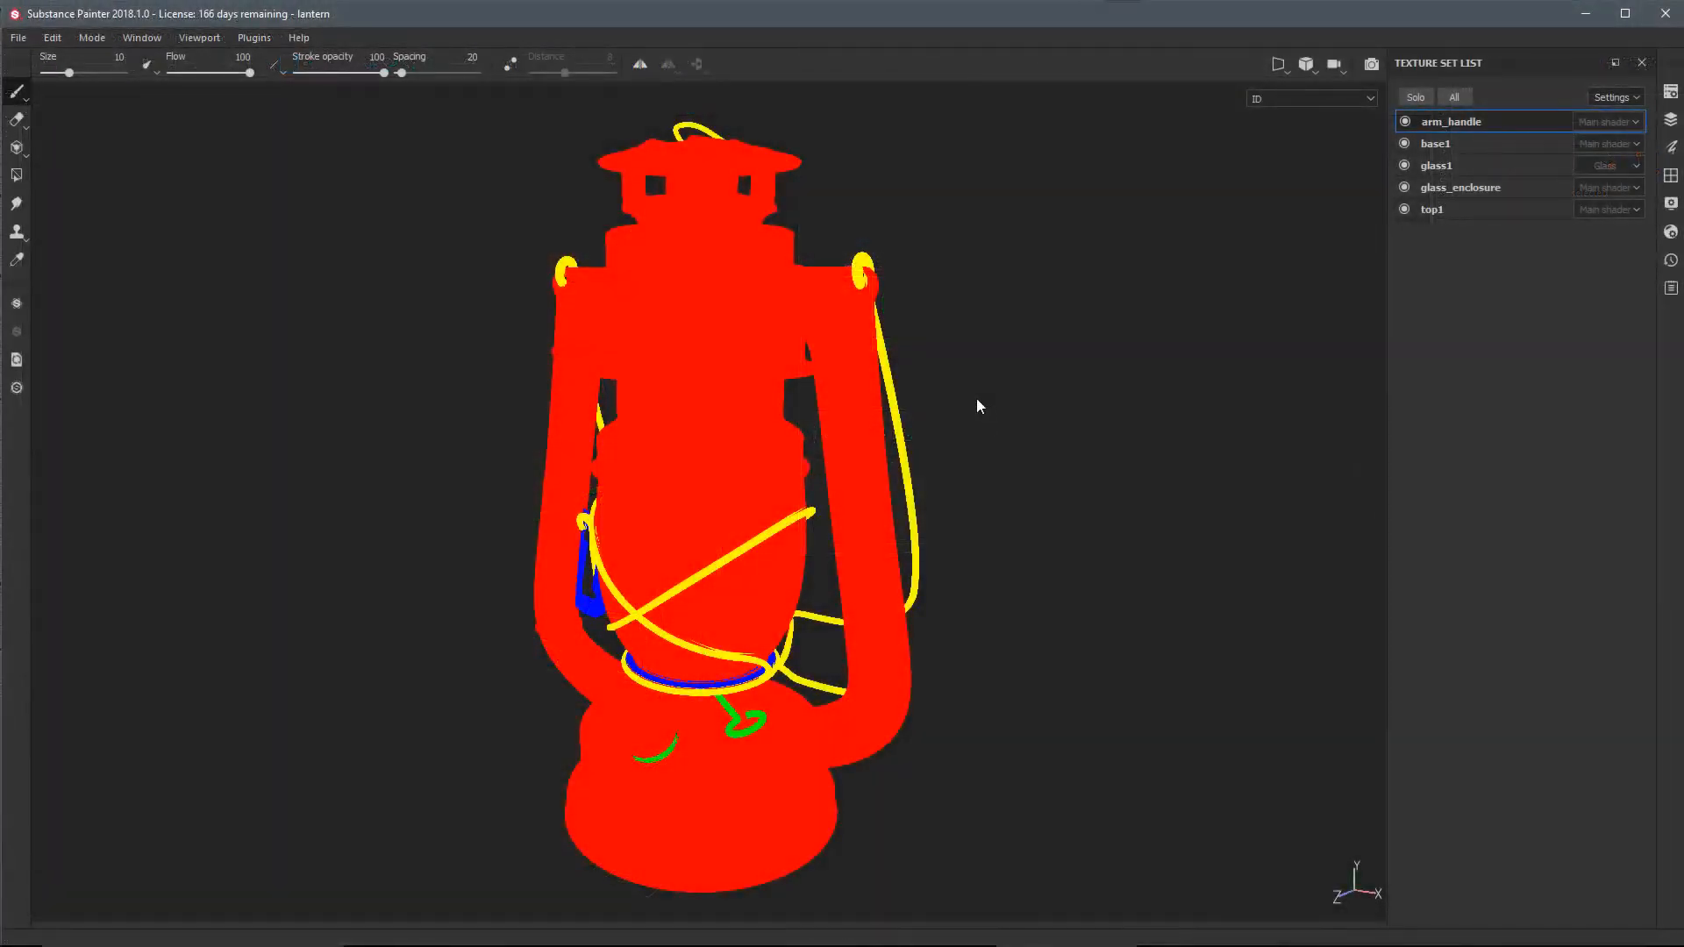
Step: Examine the ID map up close around the wire hook and clasp beside the lantern's arm for color bleeding
right_click_drag(586, 540, 796, 726, "alt")
left_click_drag(794, 720, 781, 692, "alt")
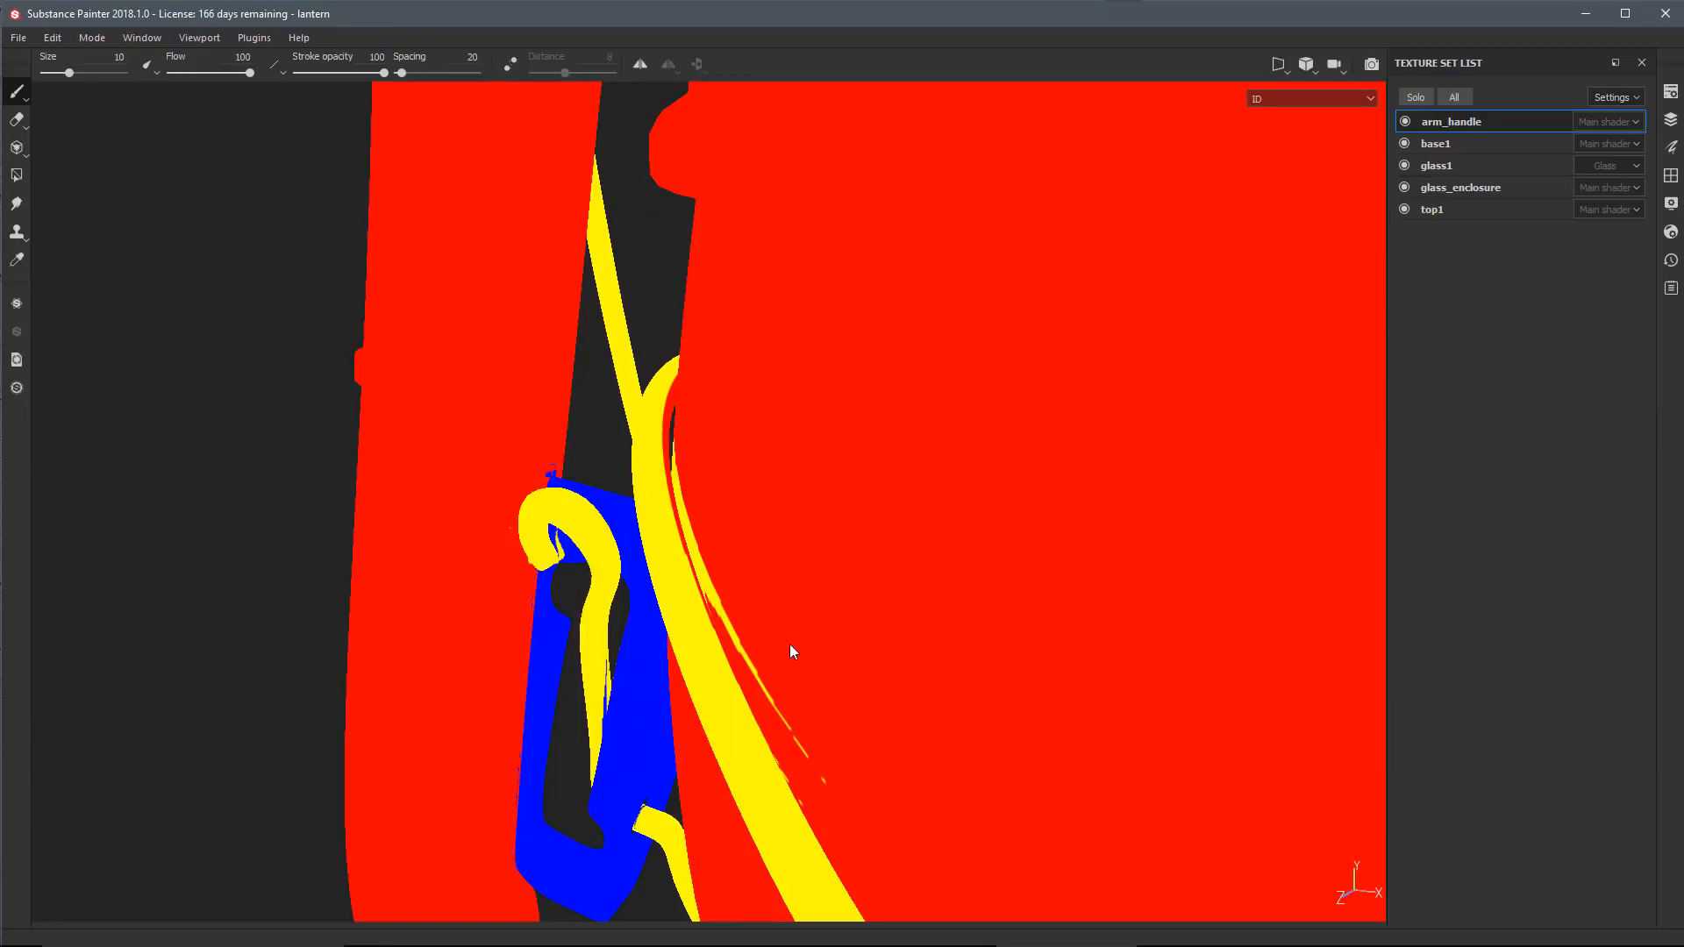
left_click_drag(794, 631, 684, 489, "alt")
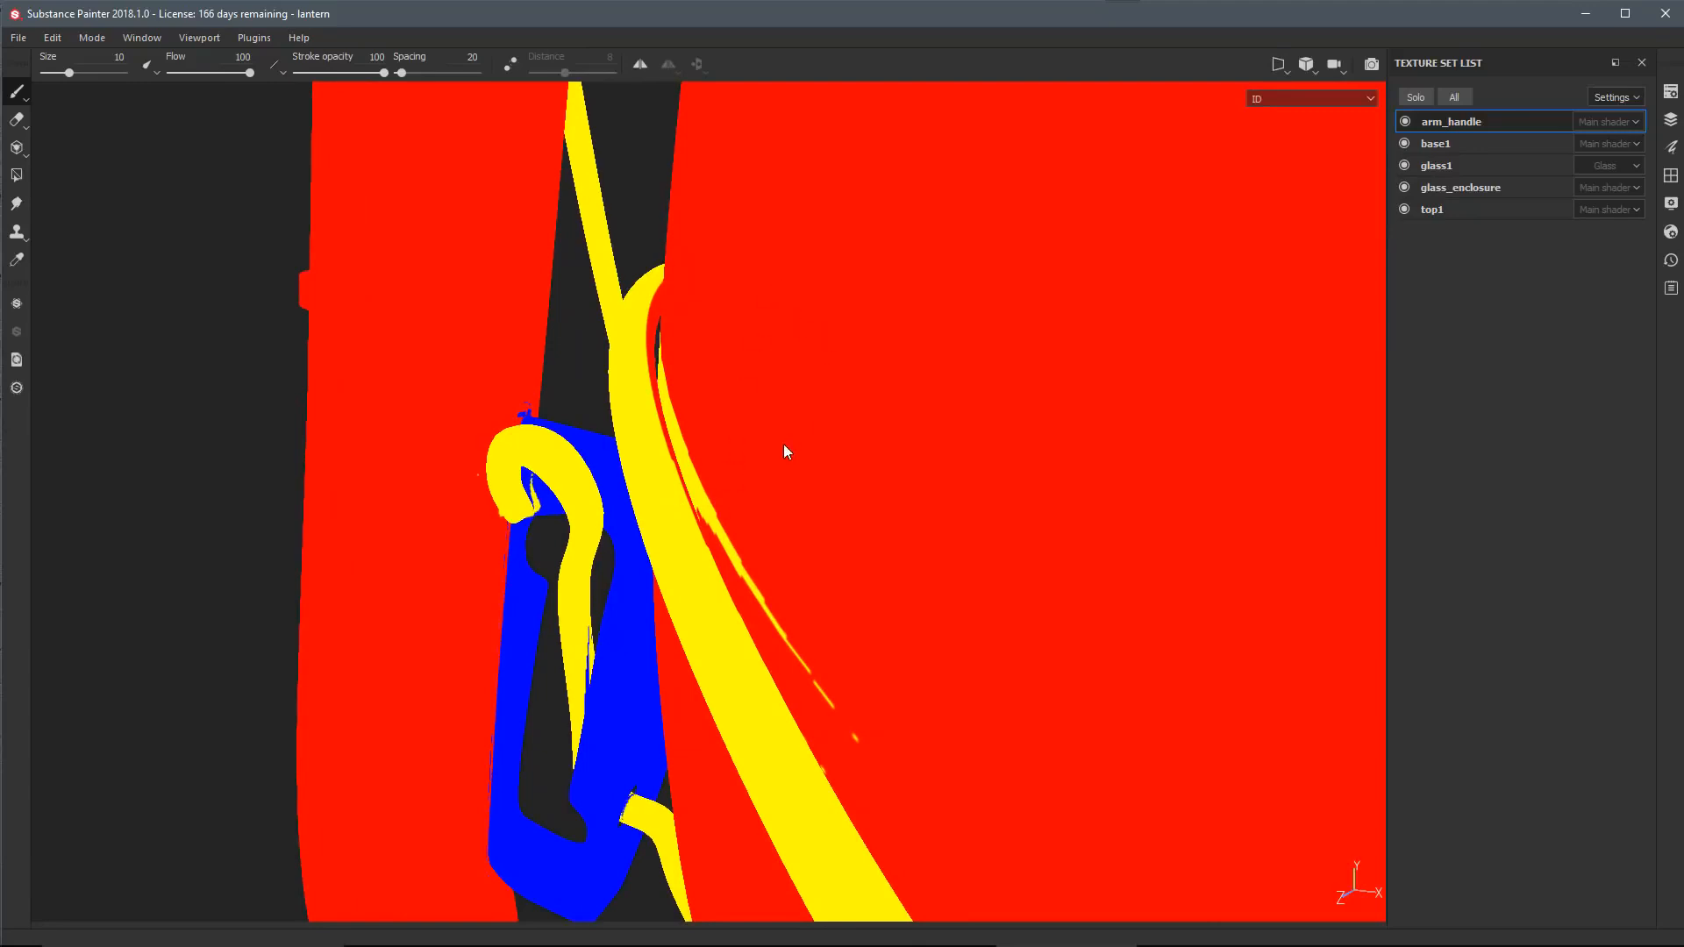
left_click_drag(524, 503, 686, 672, "alt")
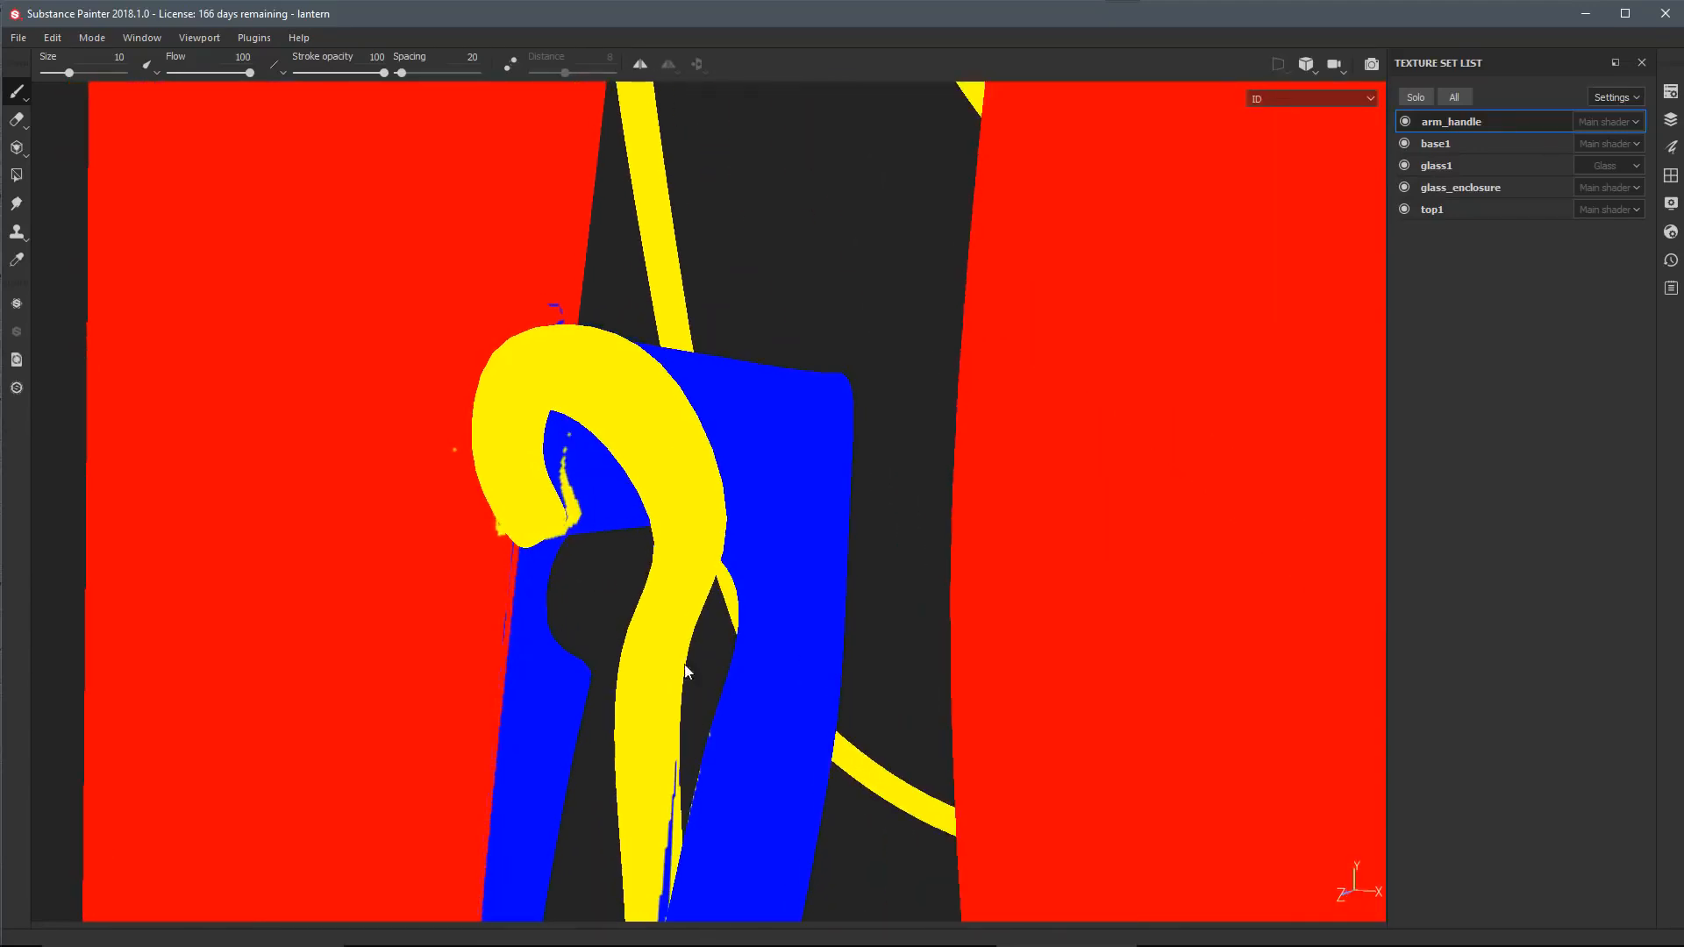
Step: Switch from the ID map back to the Material display and view the lantern's whole midsection, including both arms and the fuel cap
left_click_drag(590, 520, 577, 496, "alt")
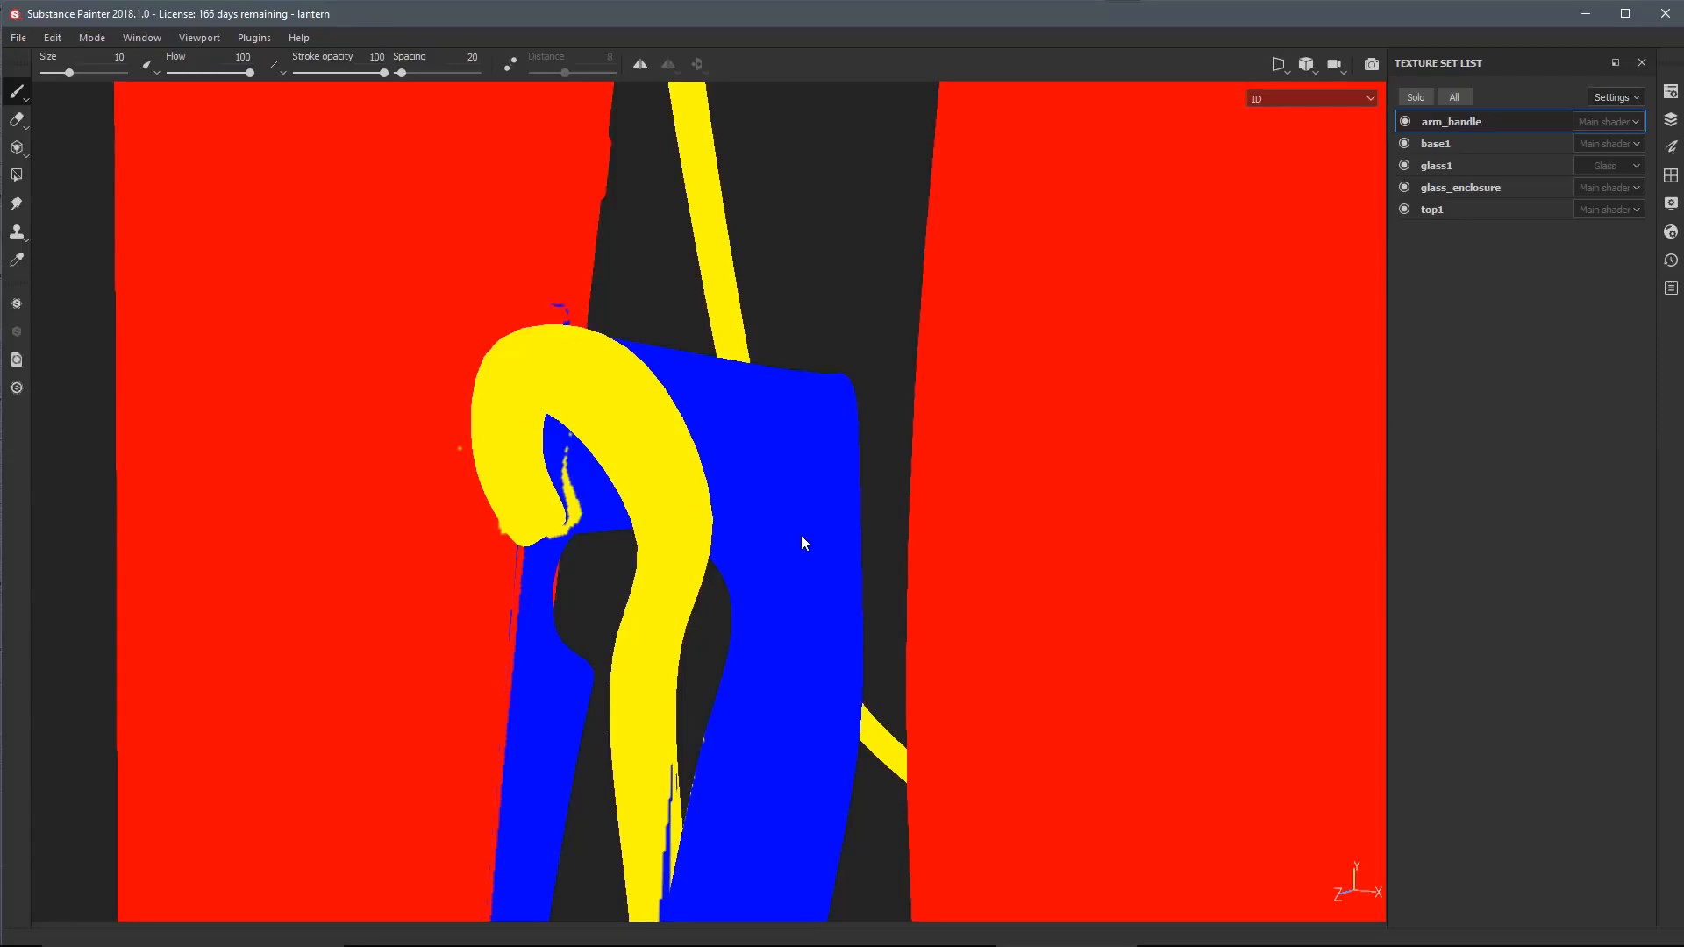
key("m")
right_click_drag(737, 557, 483, 132, "alt")
left_click_drag(790, 398, 828, 534, "alt")
right_click_drag(828, 534, 781, 483, "alt")
mouse_move(780, 482)
left_mouse_down("alt")
mouse_move(793, 550)
mouse_move(864, 491)
left_mouse_up("alt")
right_click_drag(865, 491, 857, 425, "alt")
left_click_drag(904, 447, 853, 481, "alt")
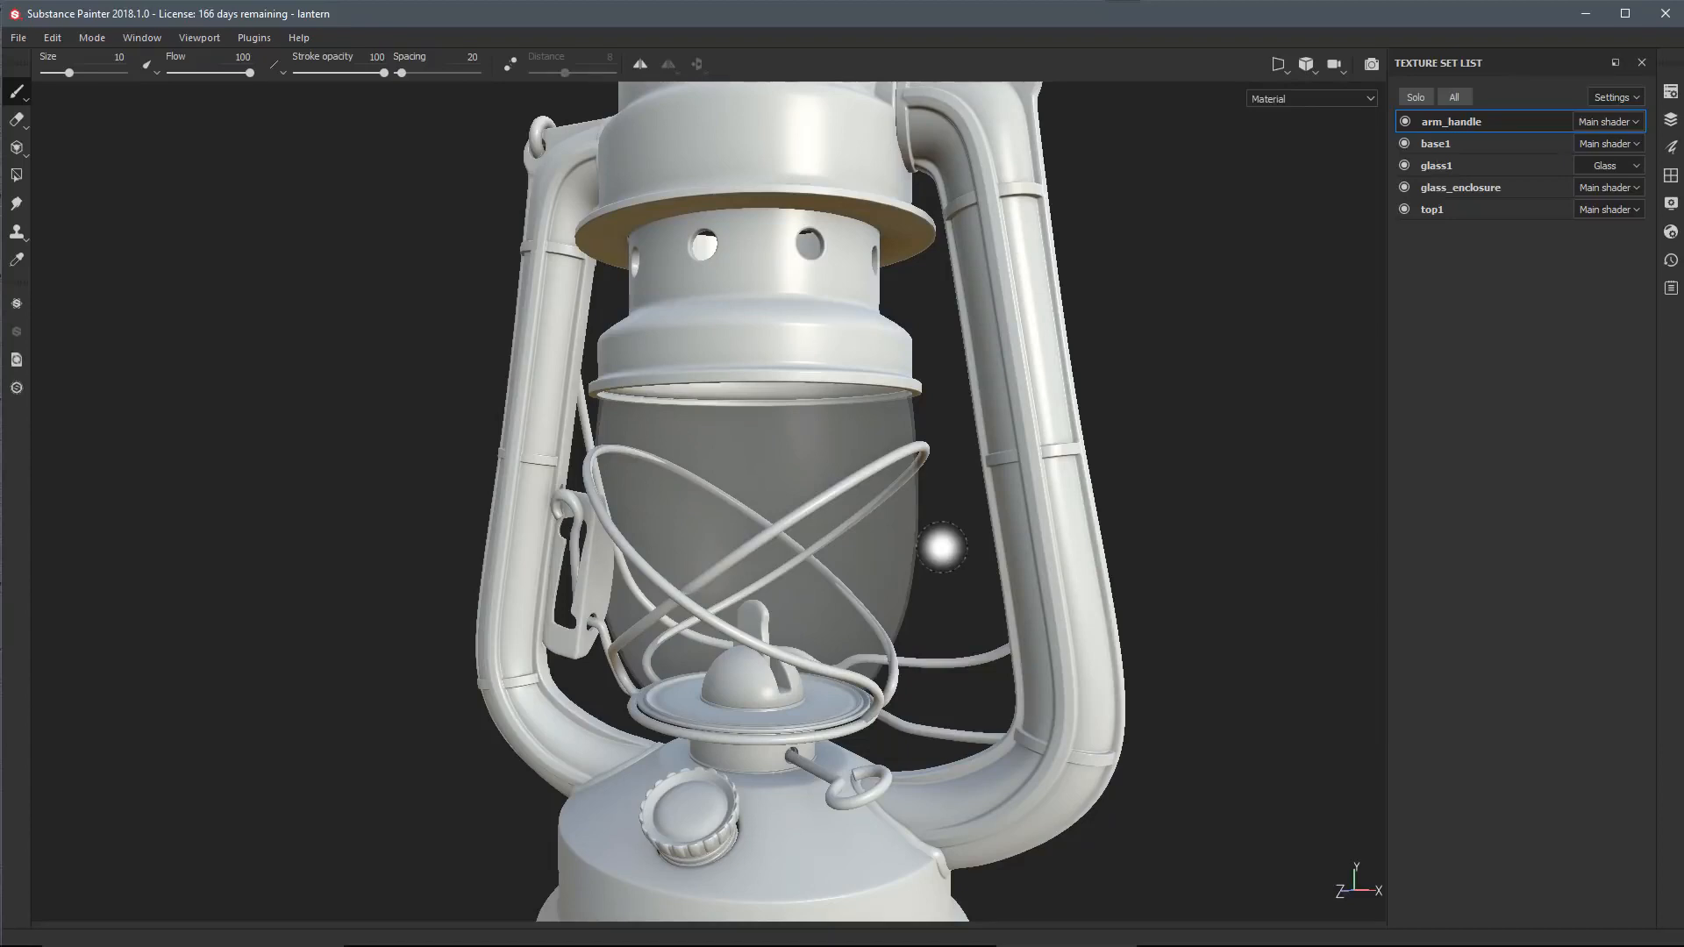
Step: Open the mesh map baking settings for arm_handle and set the common Match parameter to By Mesh Name
left_click(1672, 93)
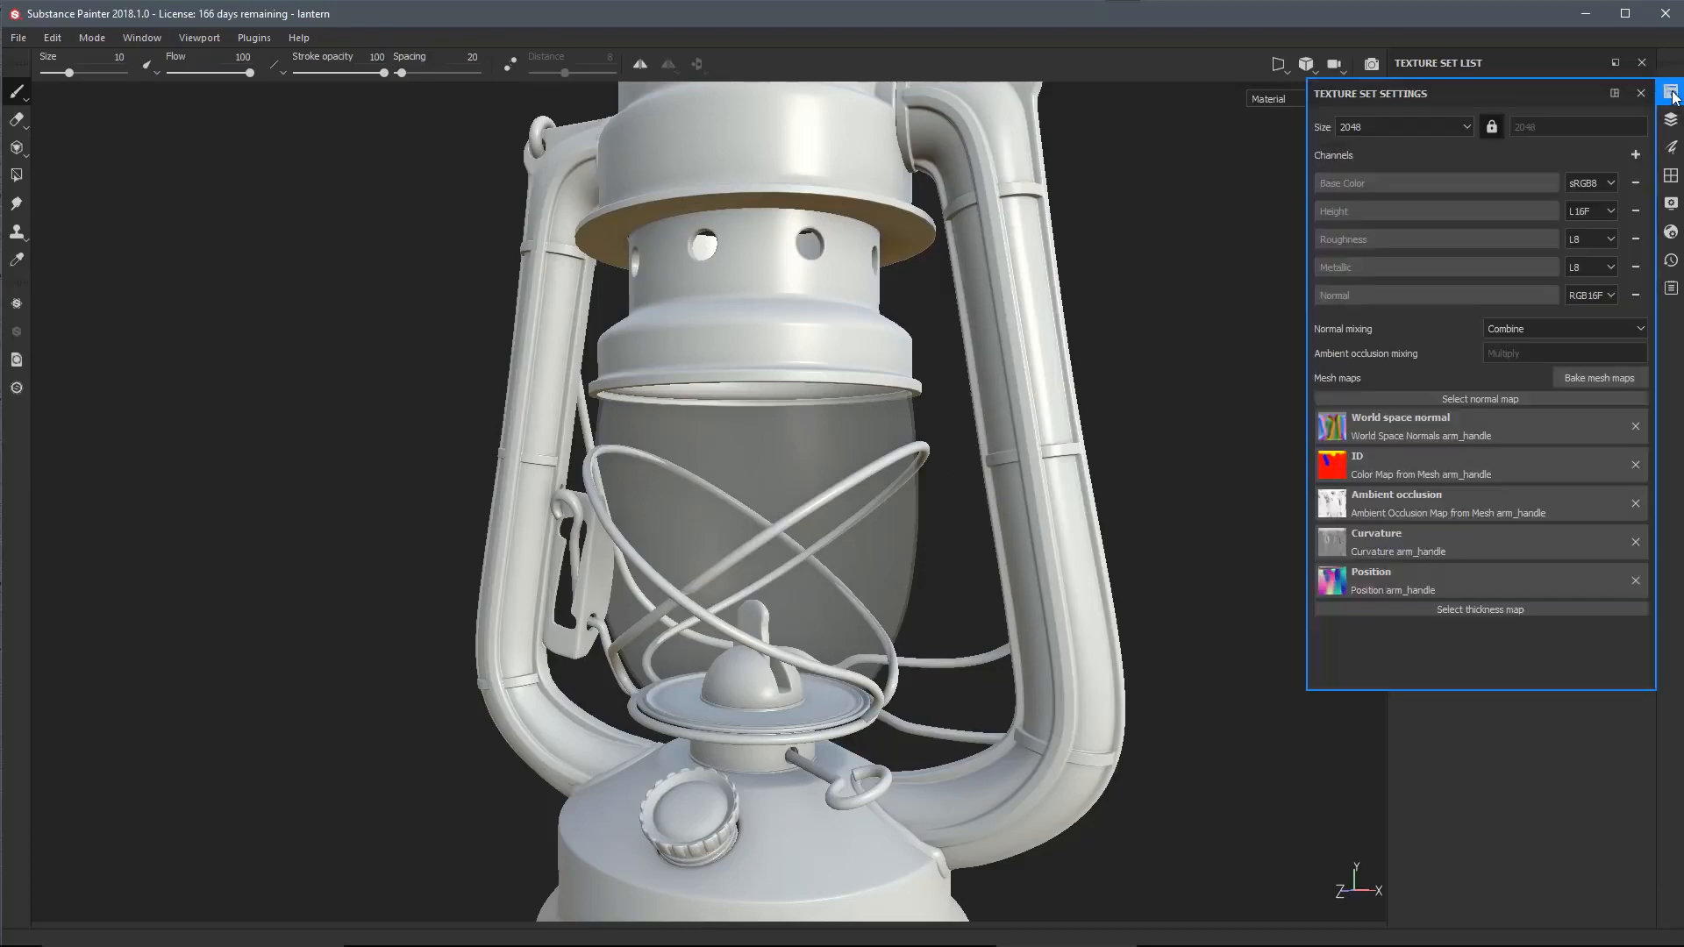
left_click(1575, 379)
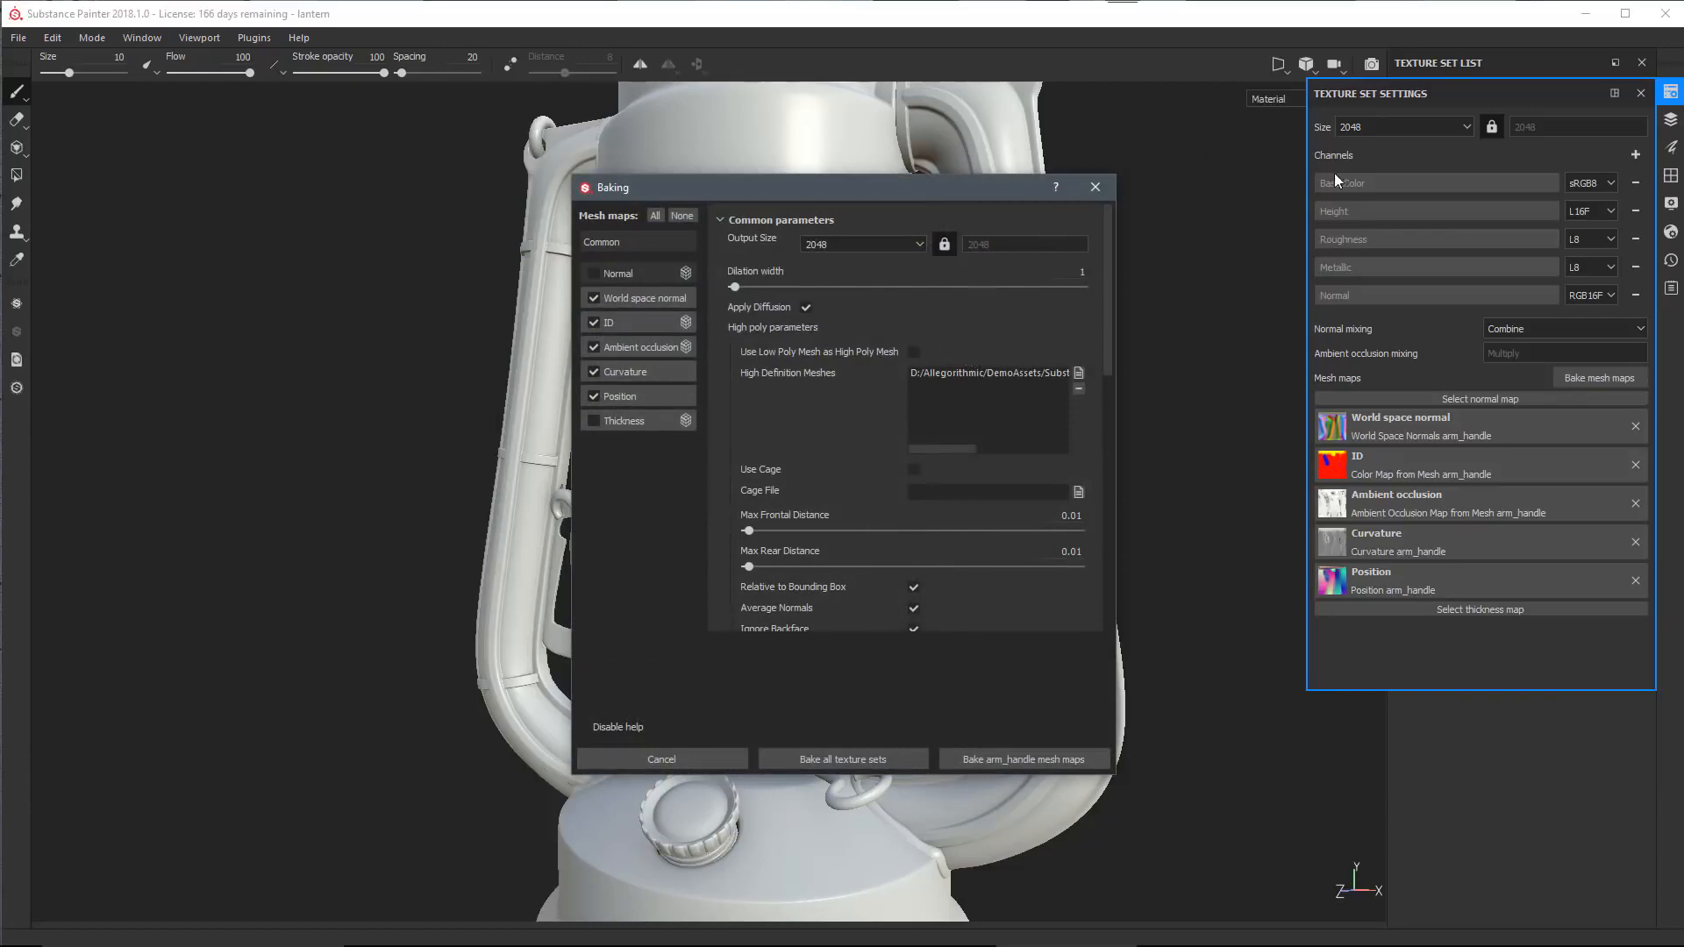
left_click(617, 243)
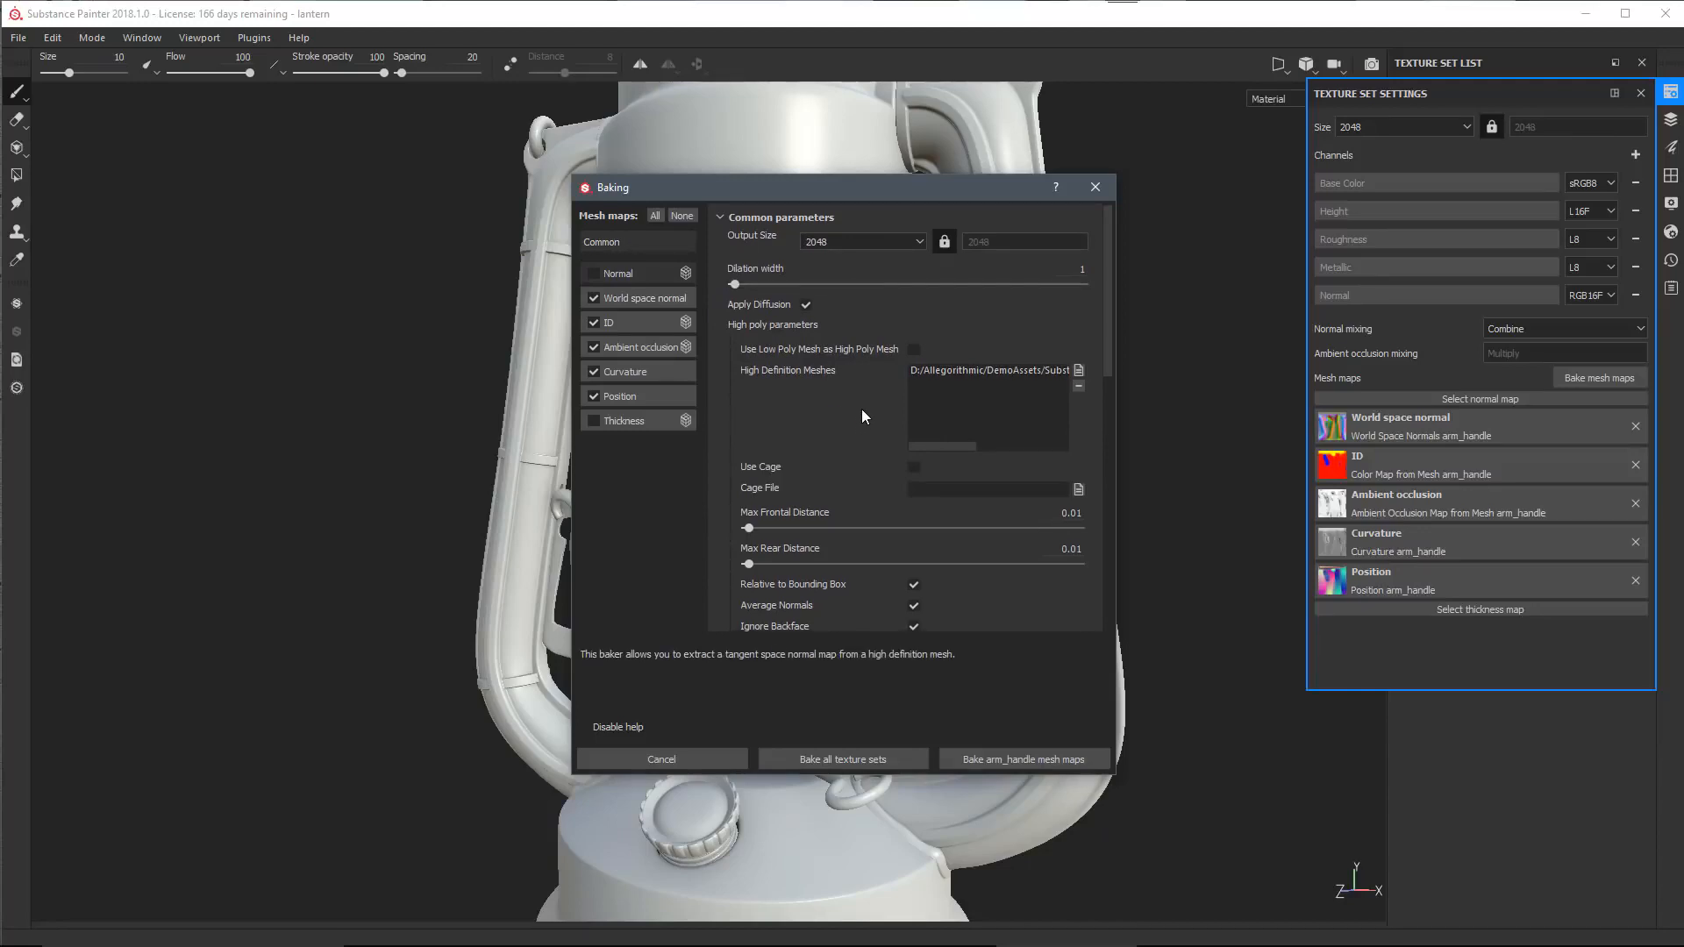
scroll(861, 409, "down", 5)
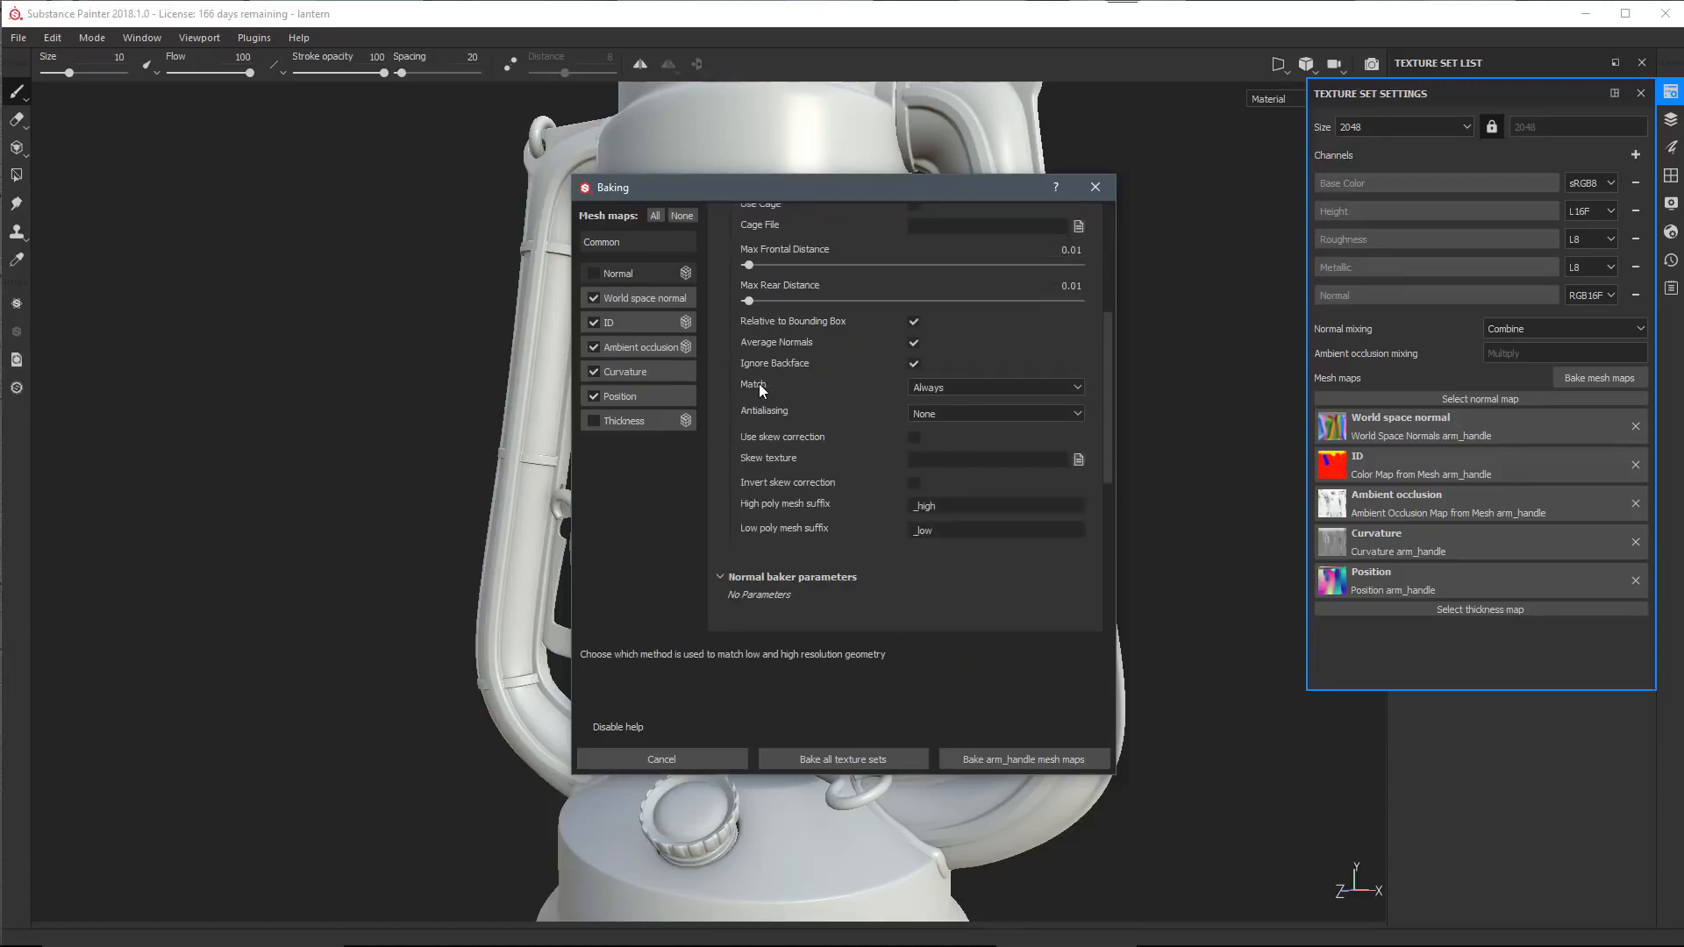
left_click(1065, 388)
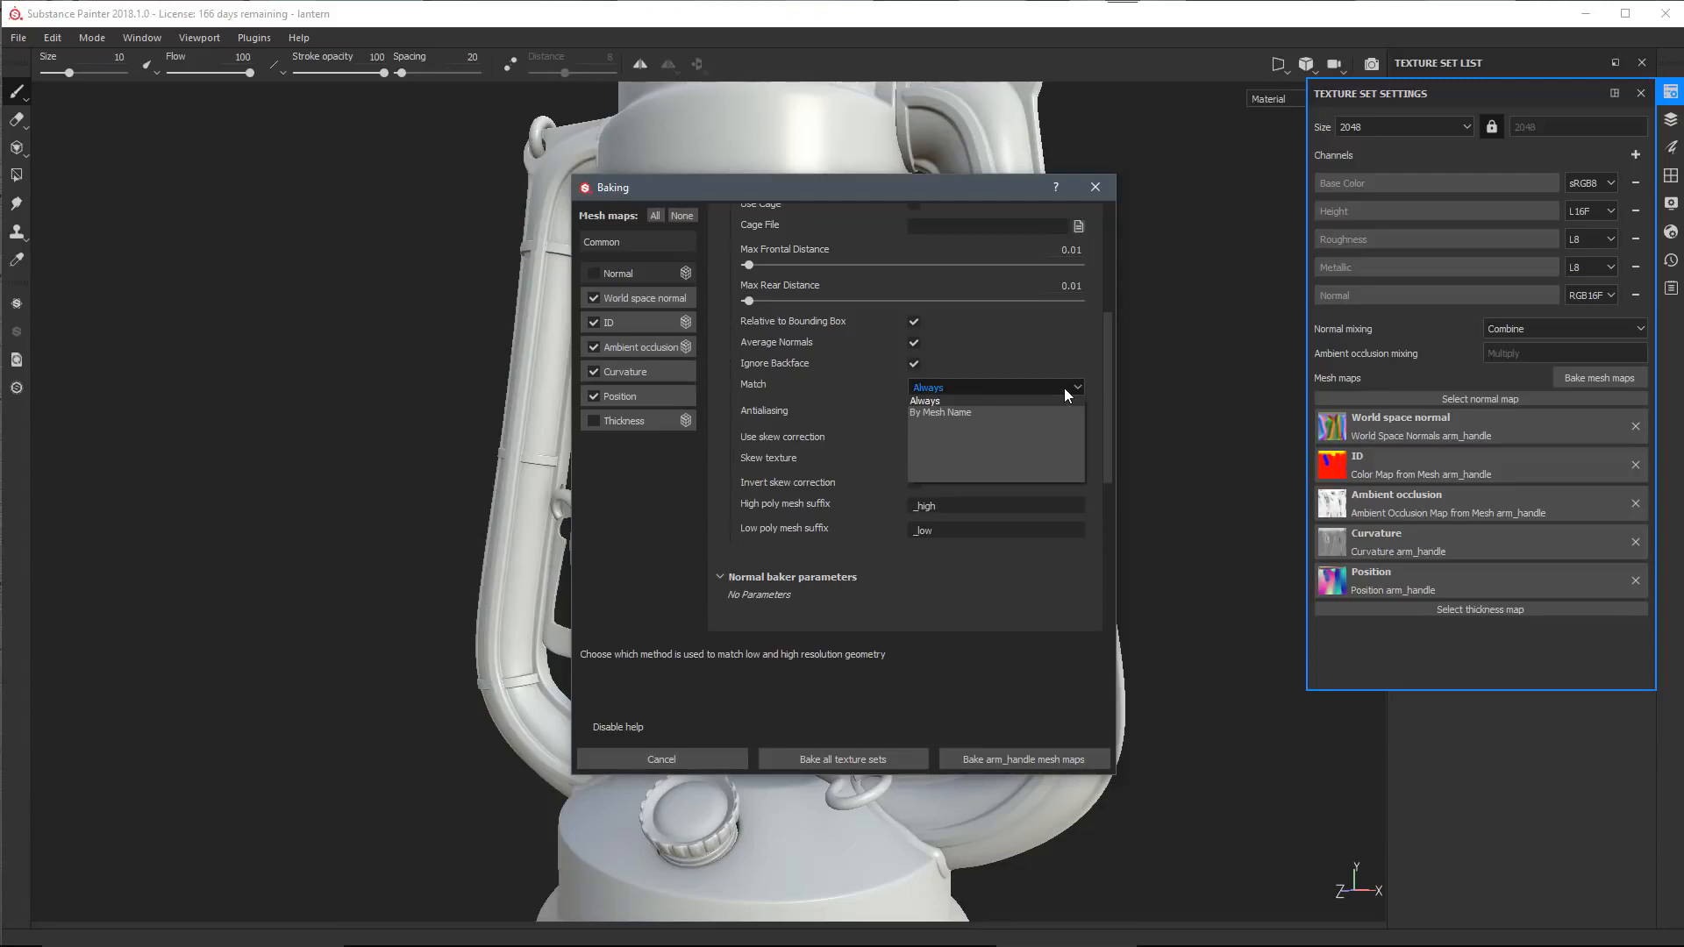
left_click(944, 412)
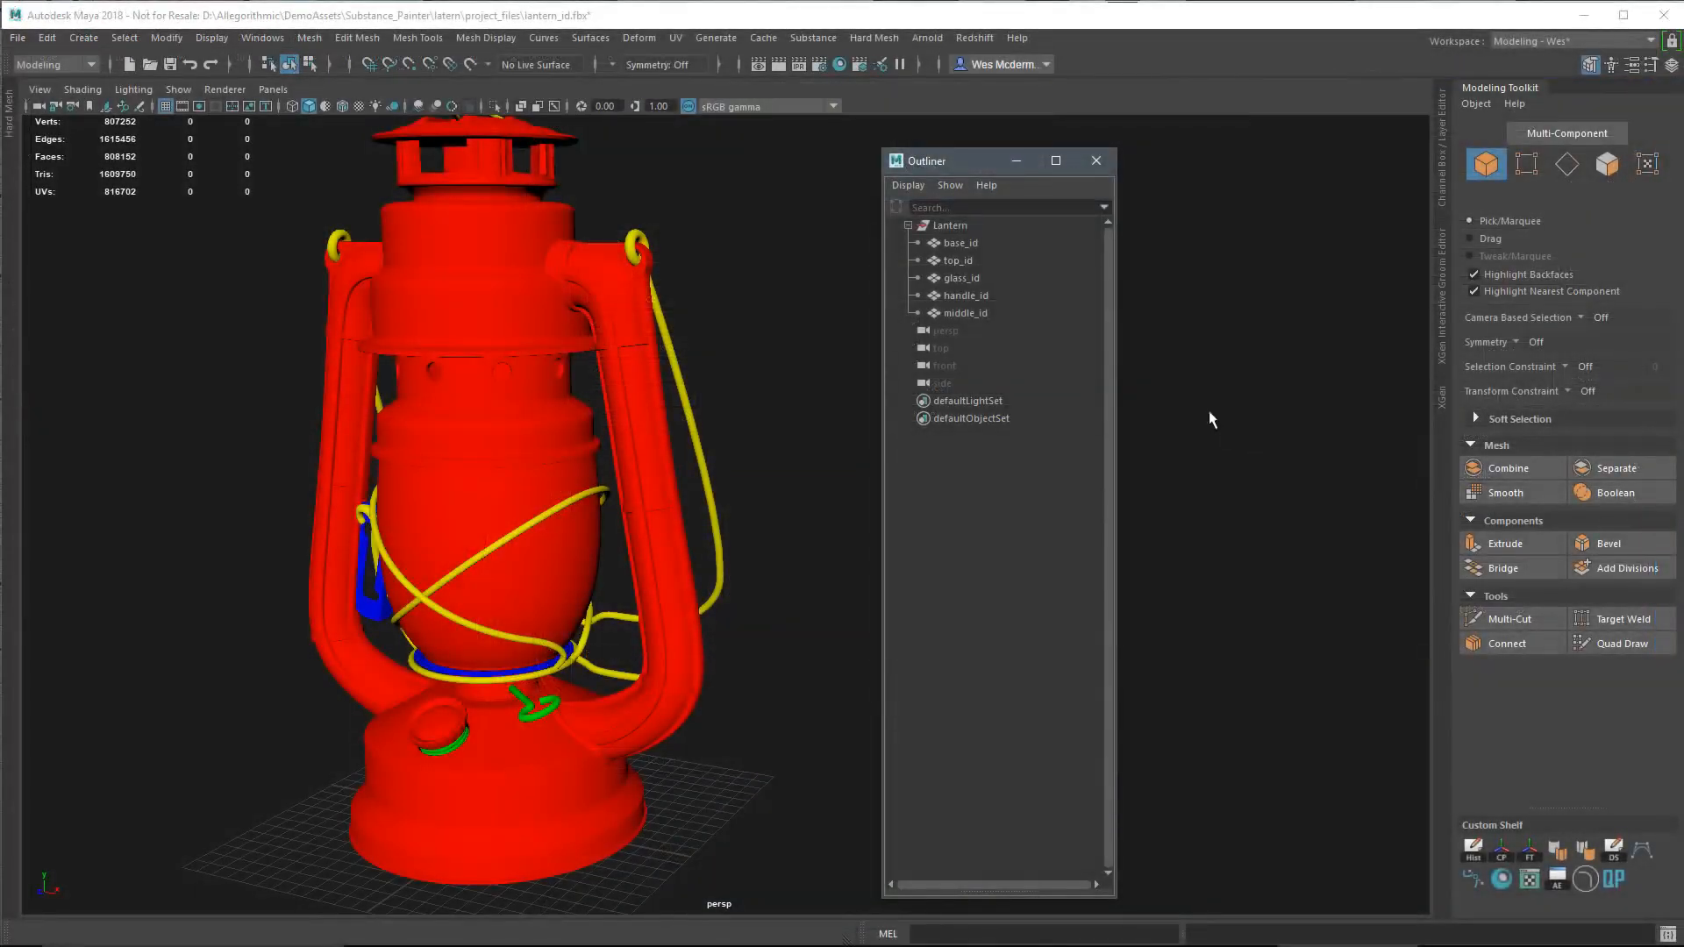
Step: Switch to Maya and select each mesh of lantern_id.fbx in turn to check its _id naming against the geometry
left_click(974, 225)
left_click(1009, 244)
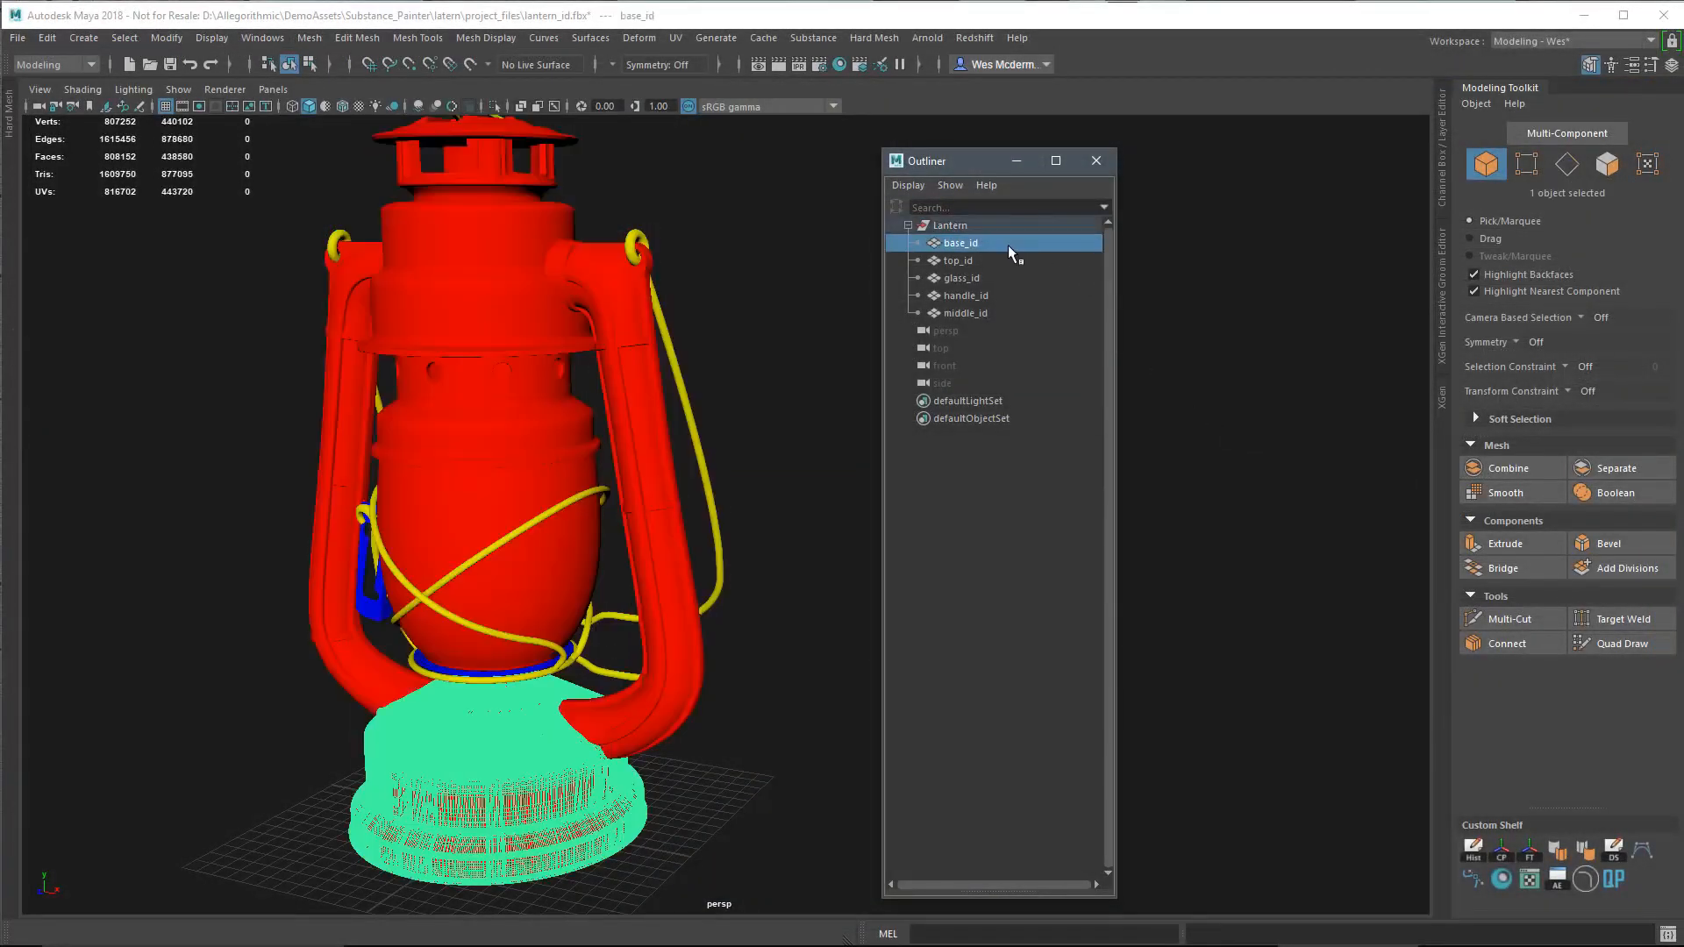
left_click(1002, 260)
left_click(997, 277)
left_click(996, 293)
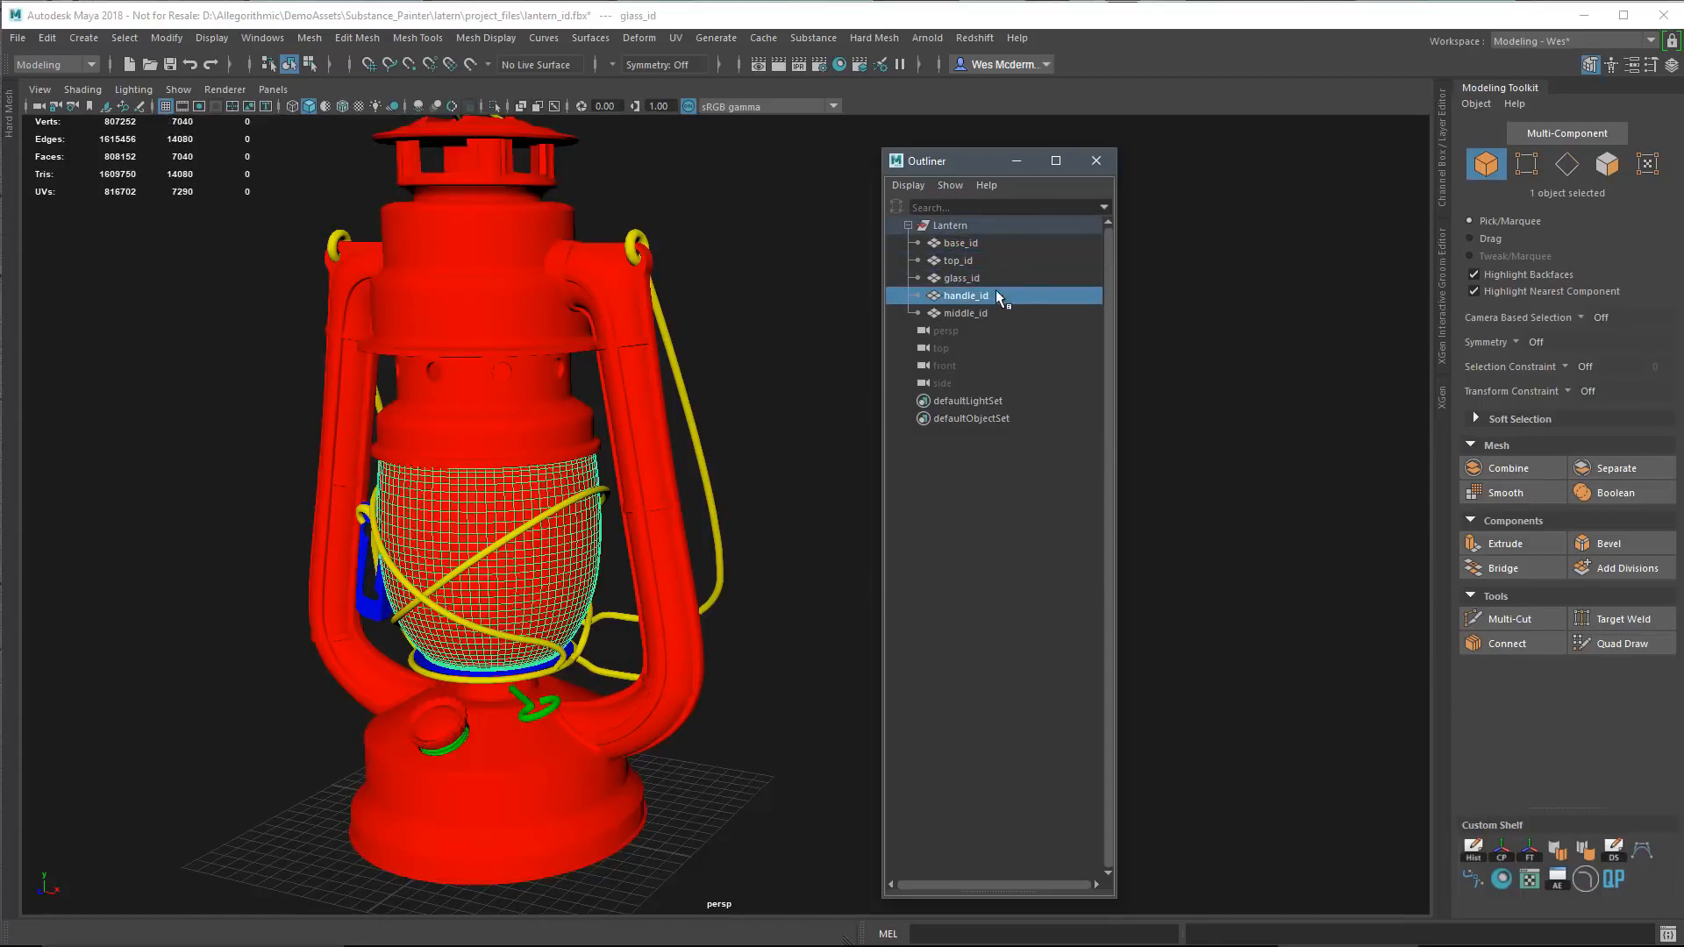
left_click(1004, 313)
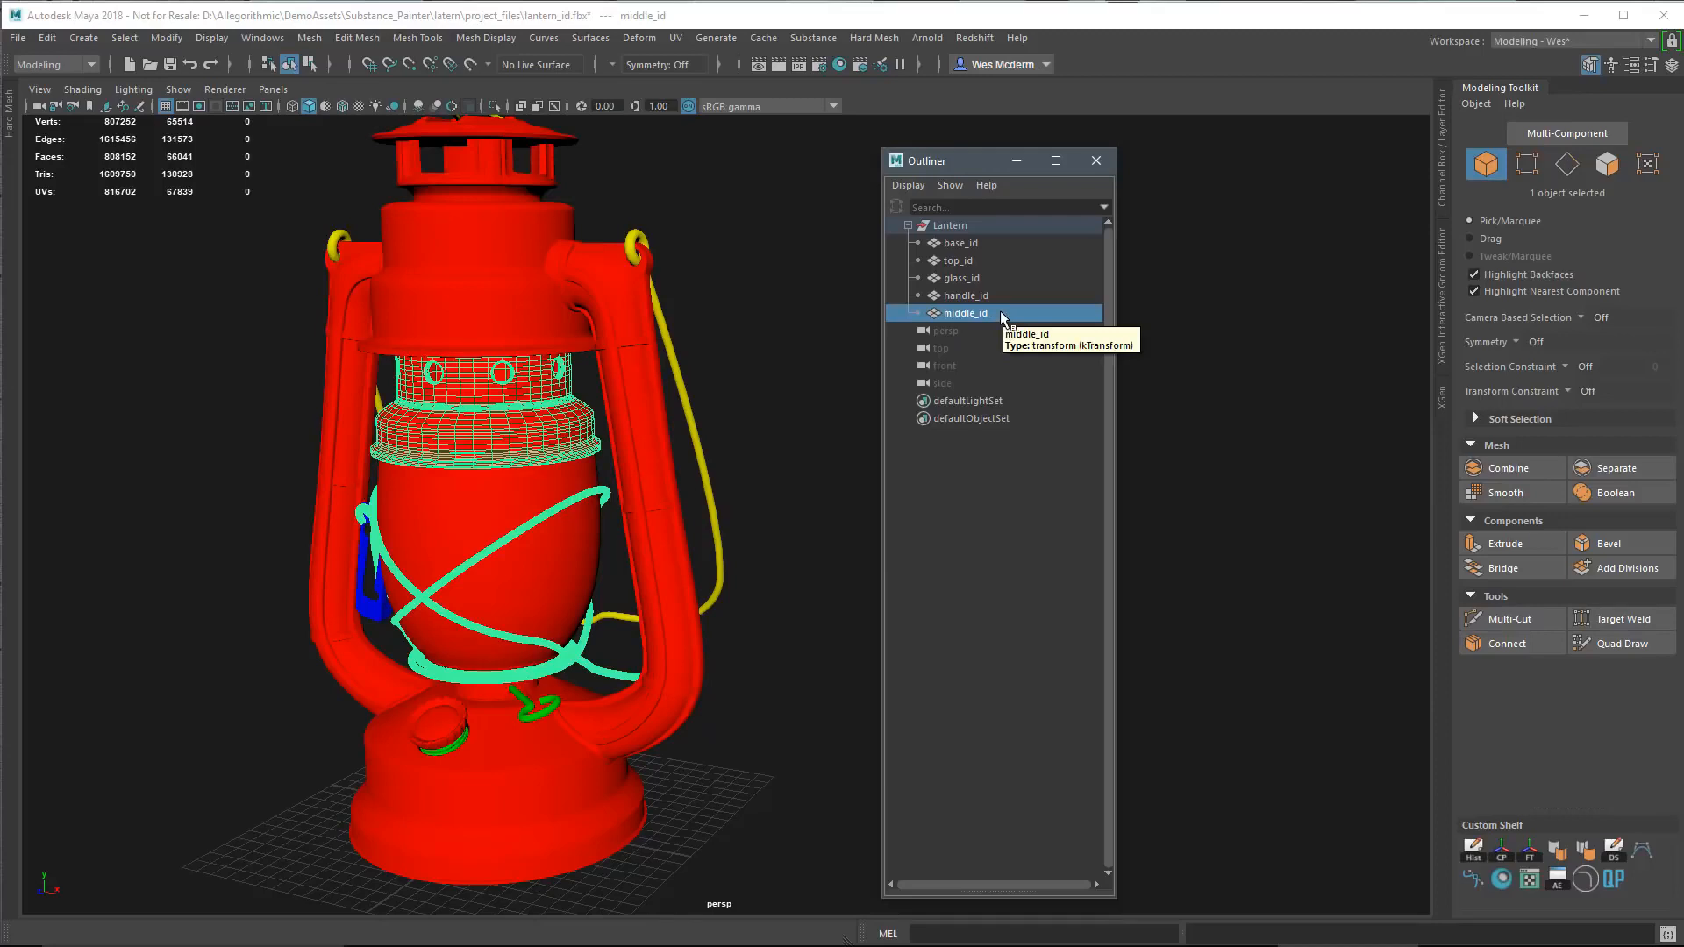
left_click(963, 245)
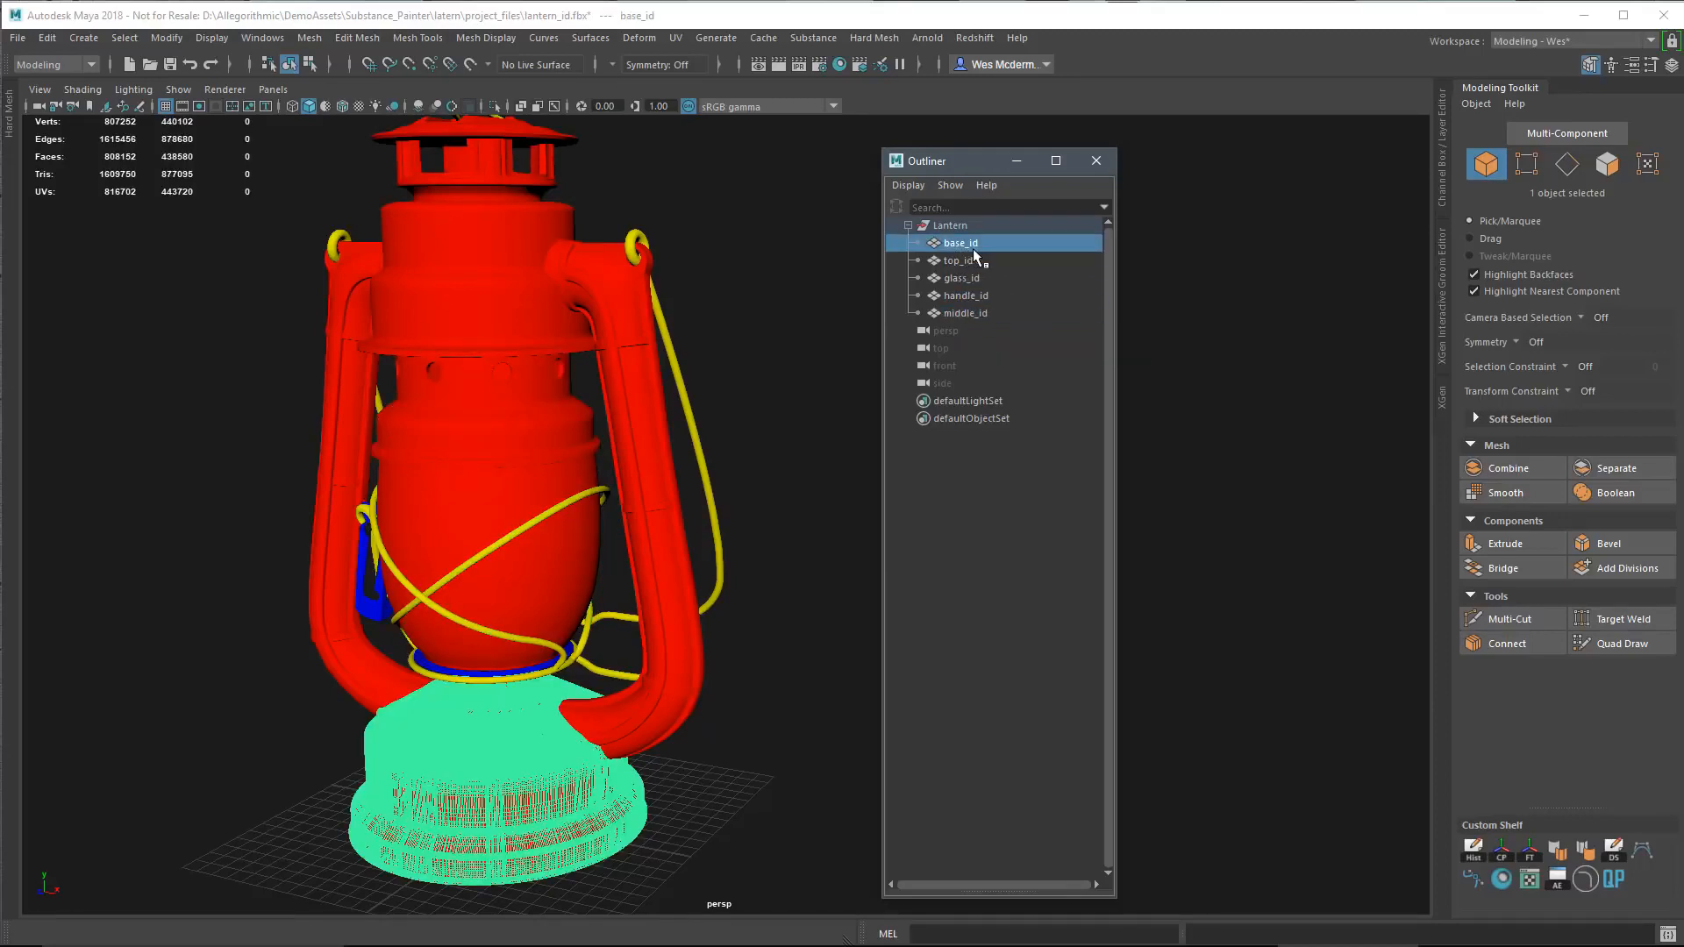
left_click(959, 262)
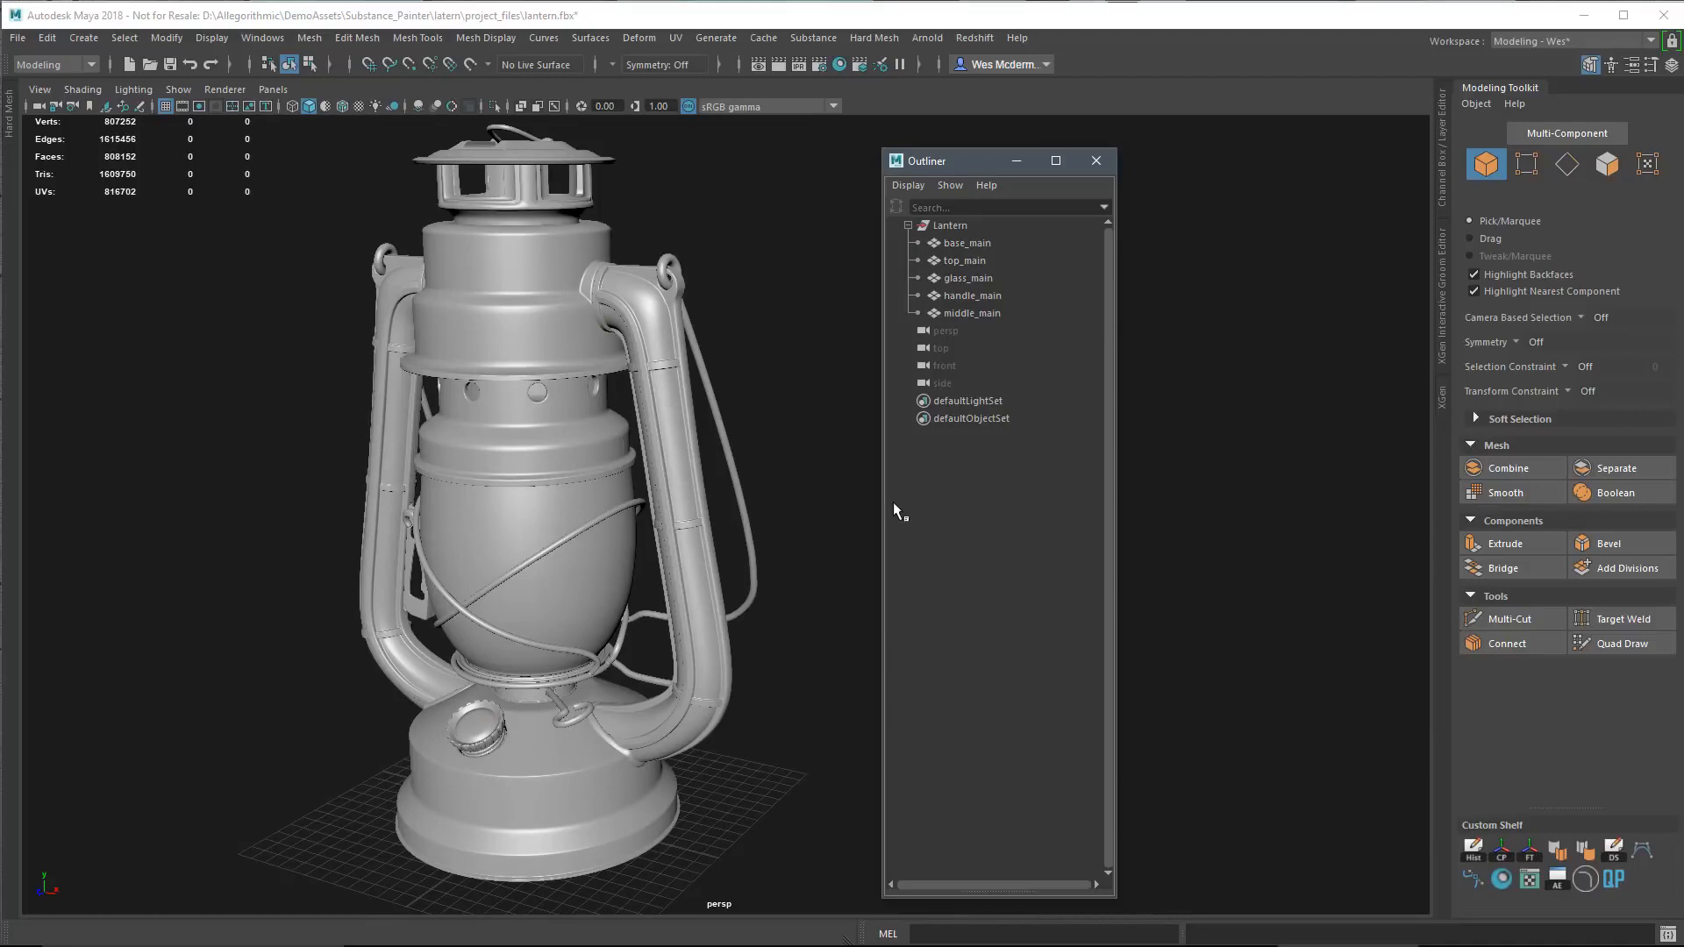
Step: Select the base, top, glass, handle and middle meshes of lantern.fbx to compare their _main names with the _id meshes
left_click(951, 313)
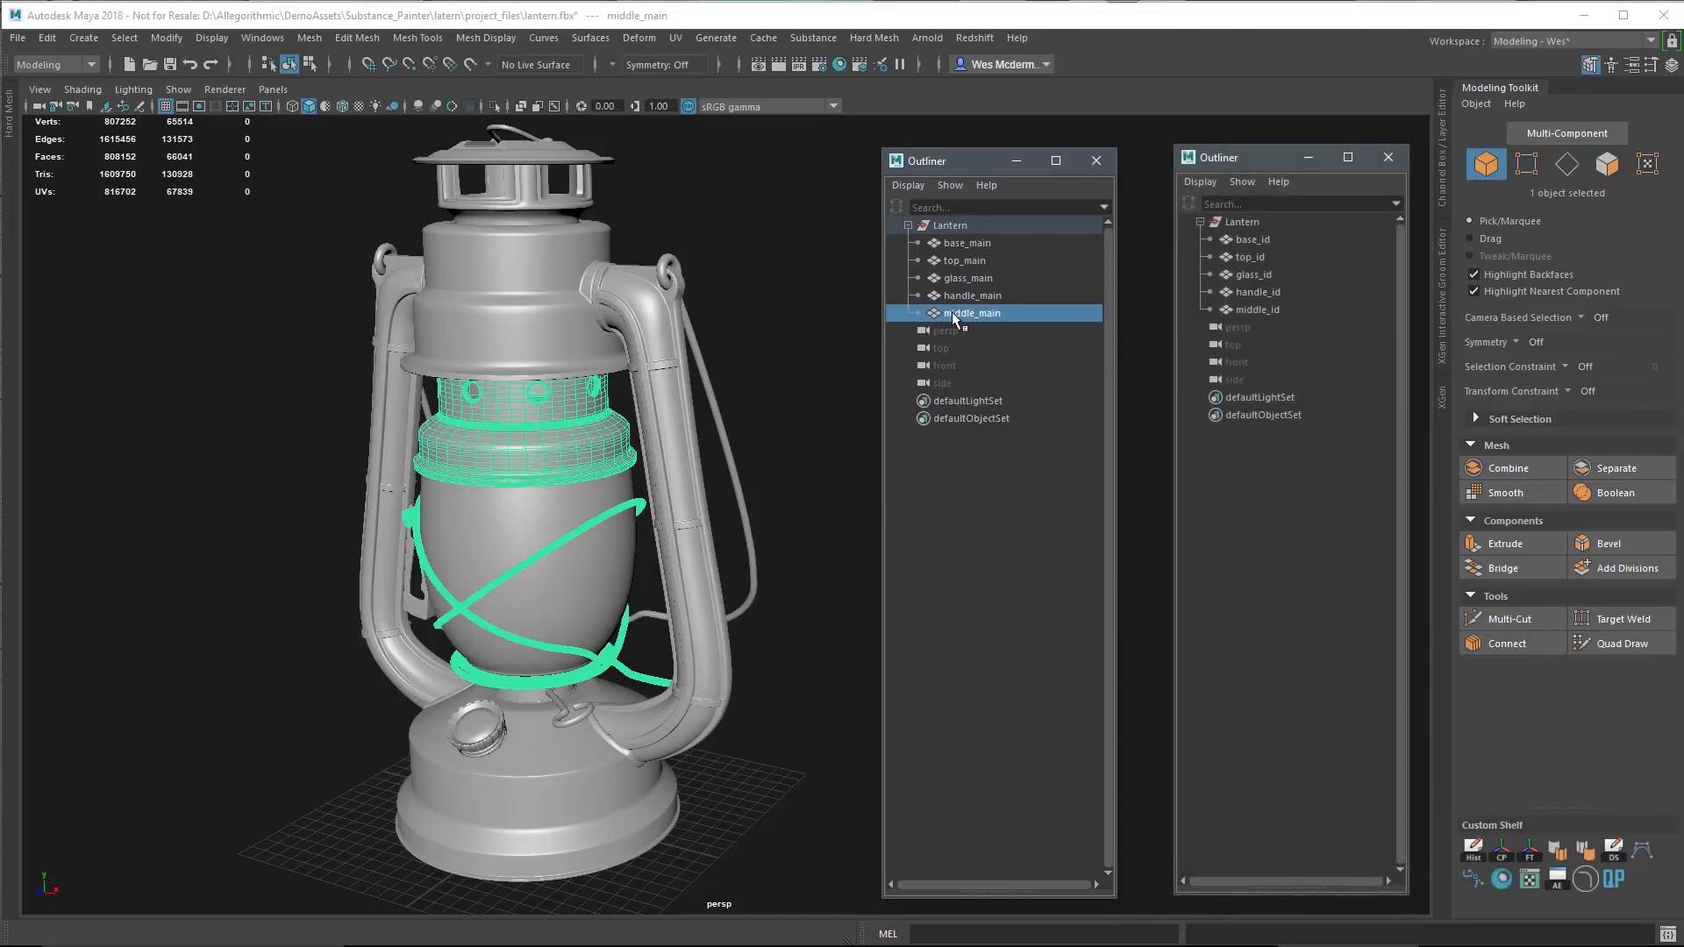
left_click(959, 244)
left_click(951, 261)
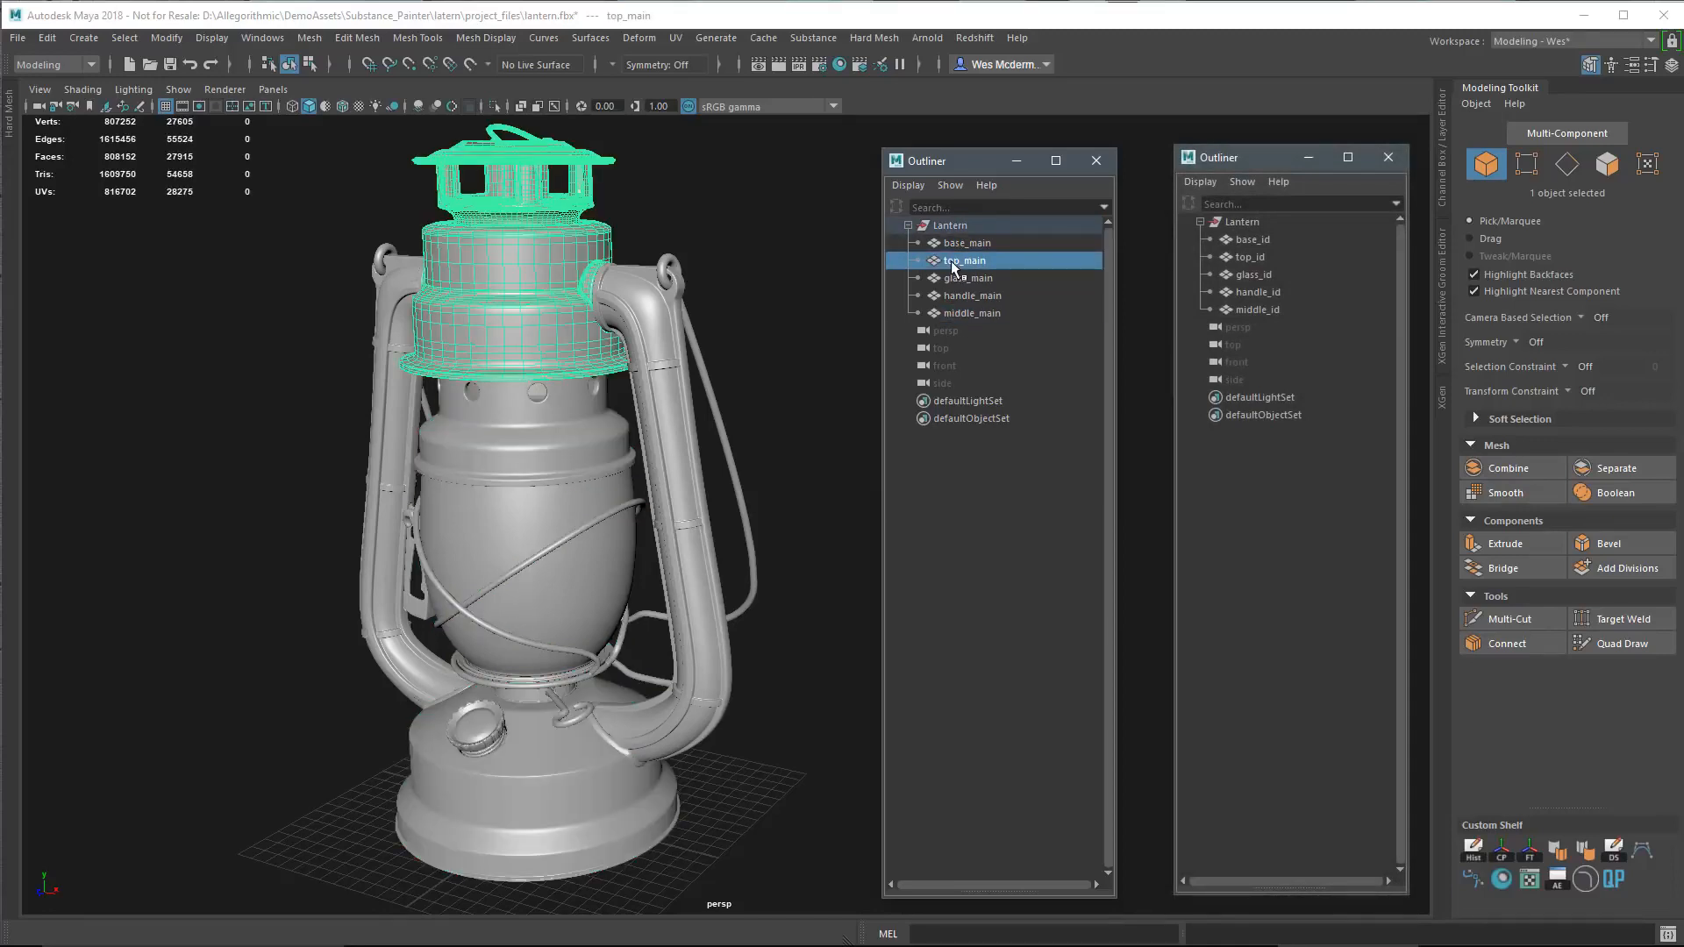
left_click(1001, 246)
left_click(1002, 261)
left_click(1000, 278)
left_click(1002, 295)
left_click(1000, 312)
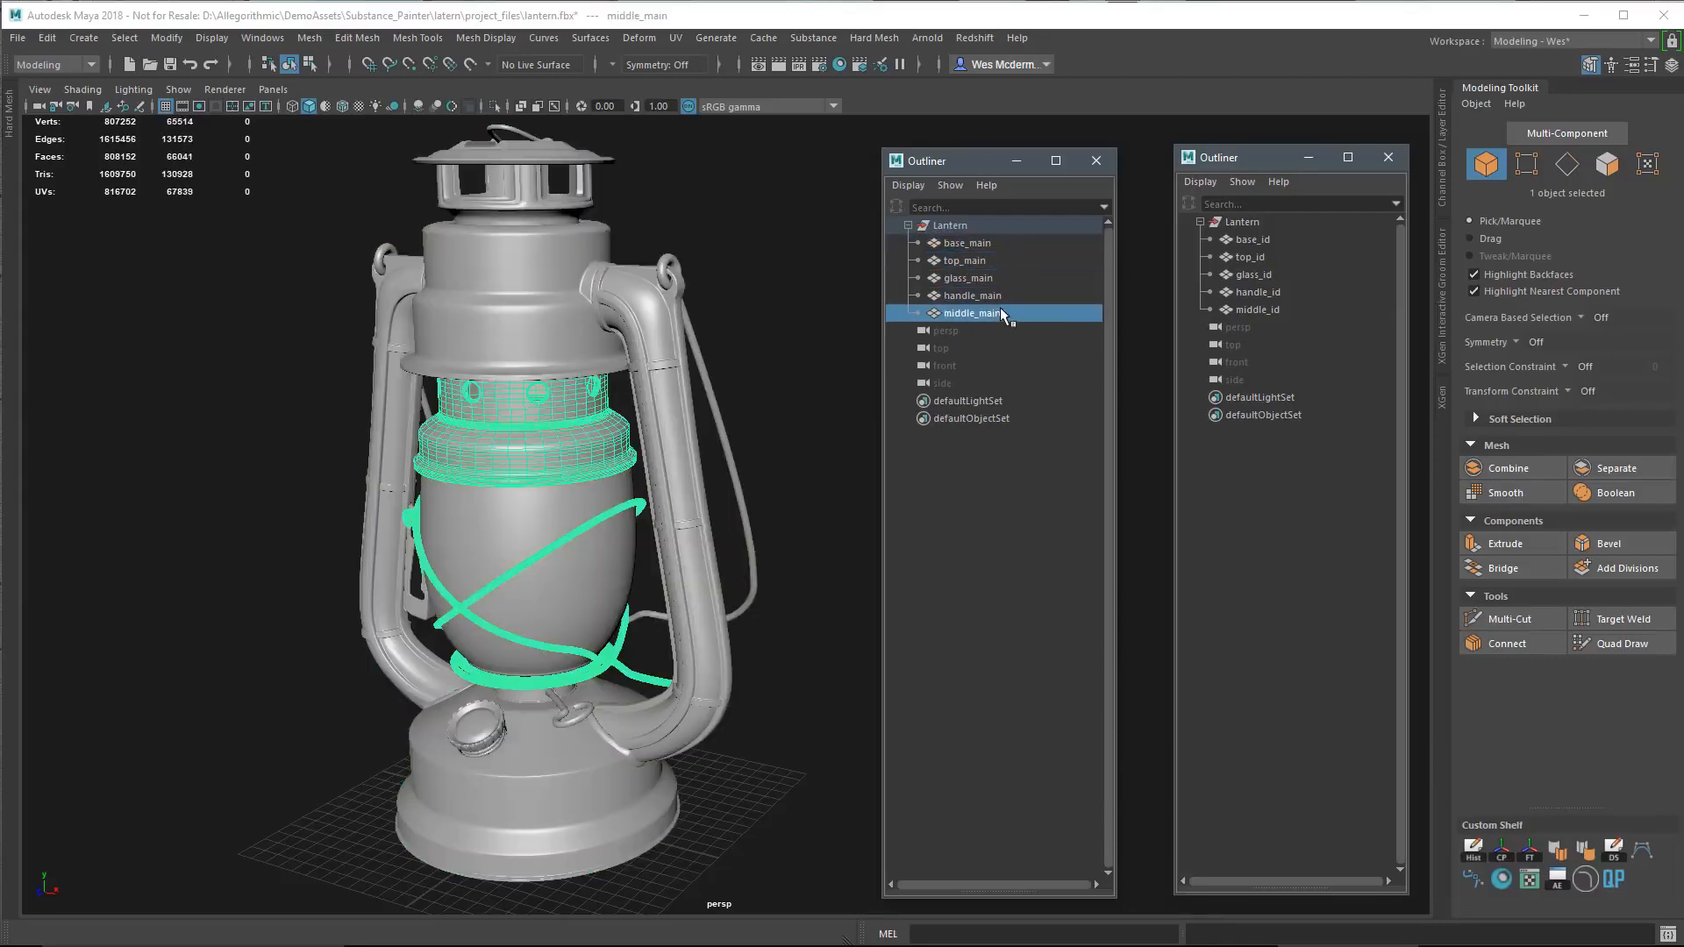
left_click(960, 246)
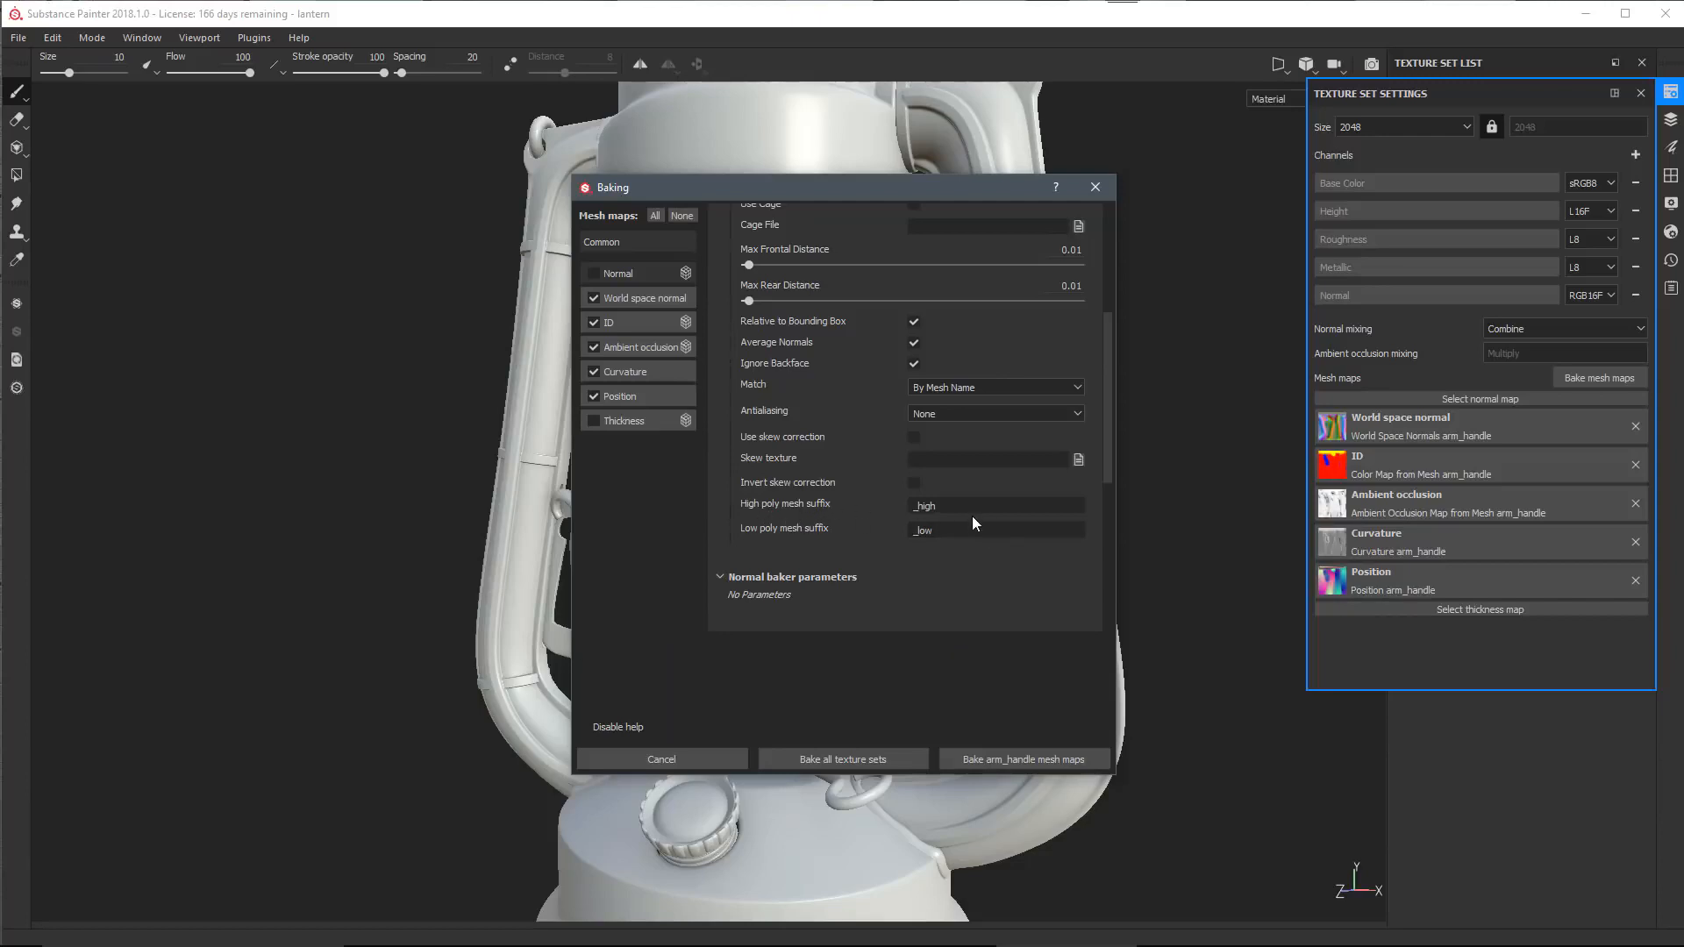
Step: In Substance Painter's baking settings, set the high poly mesh suffix to _id and the low poly mesh suffix to _main
left_click_drag(964, 507, 865, 509)
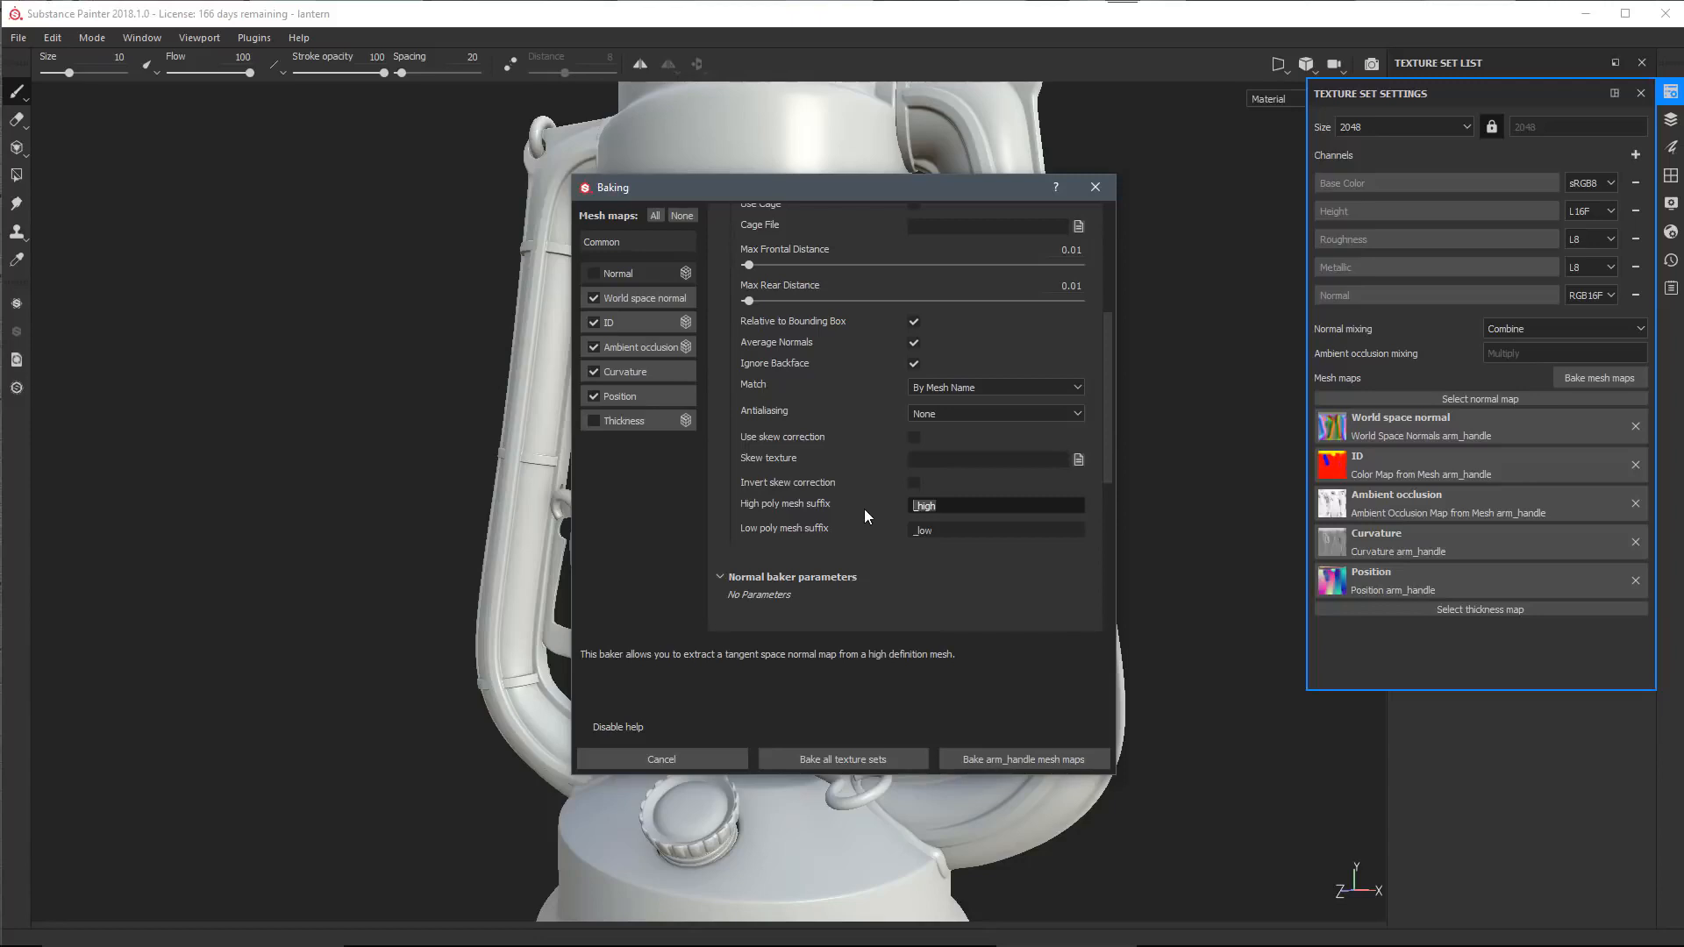
type("_id")
key("Return")
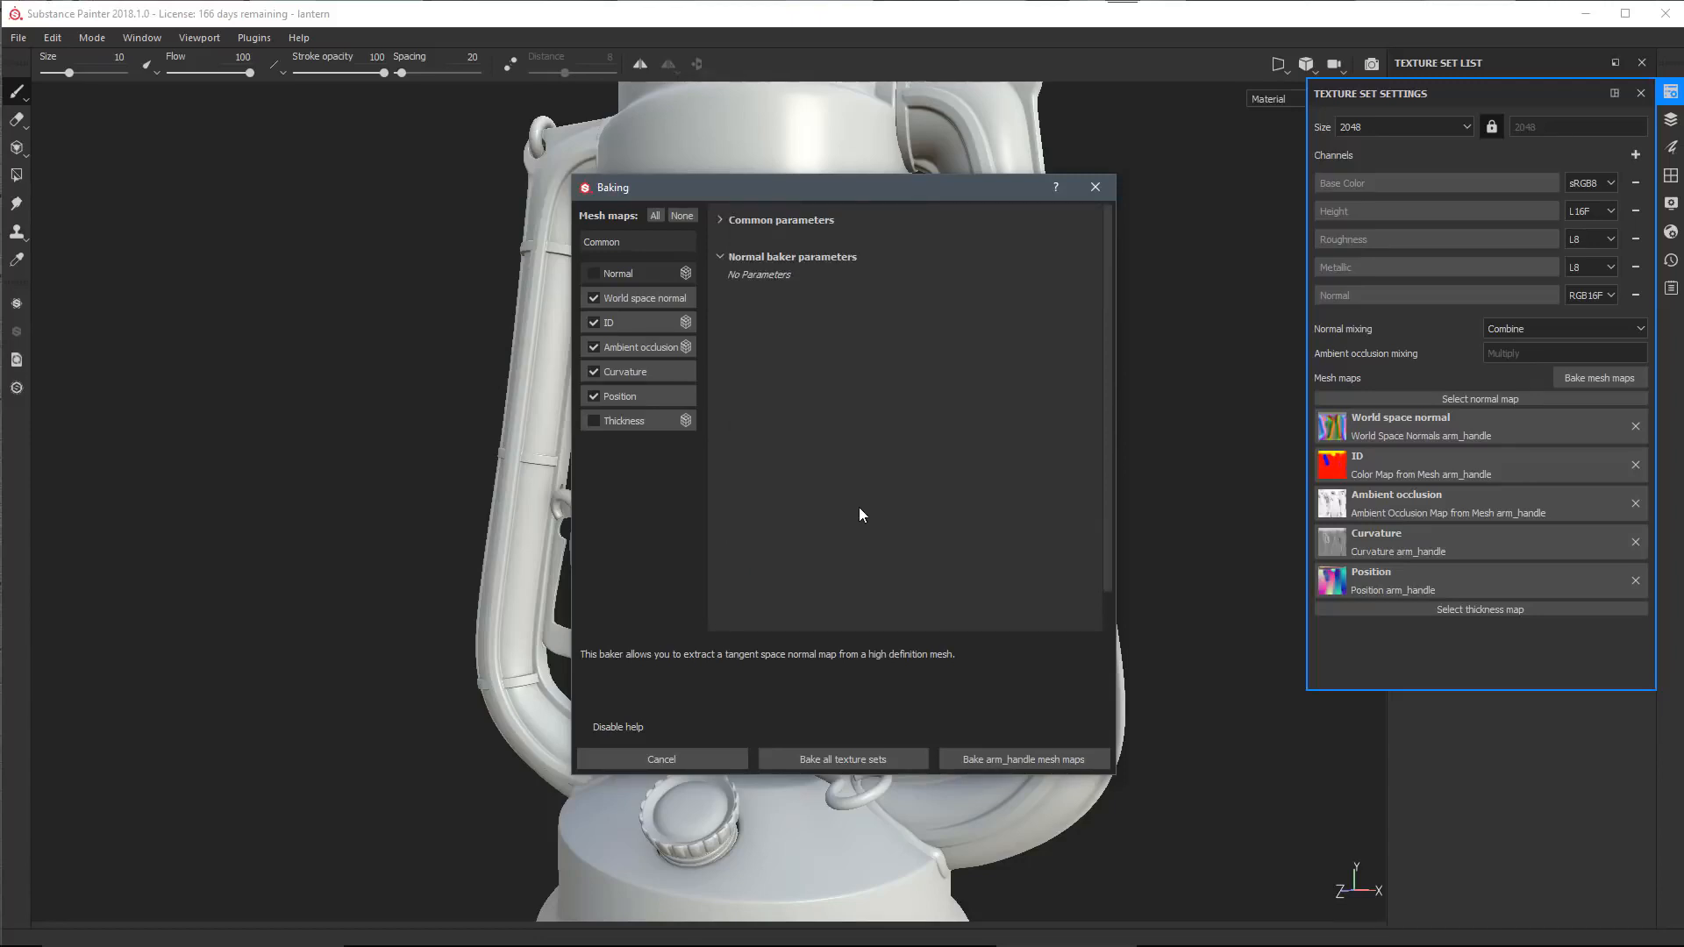
left_click(721, 220)
scroll(882, 581, "down", 6)
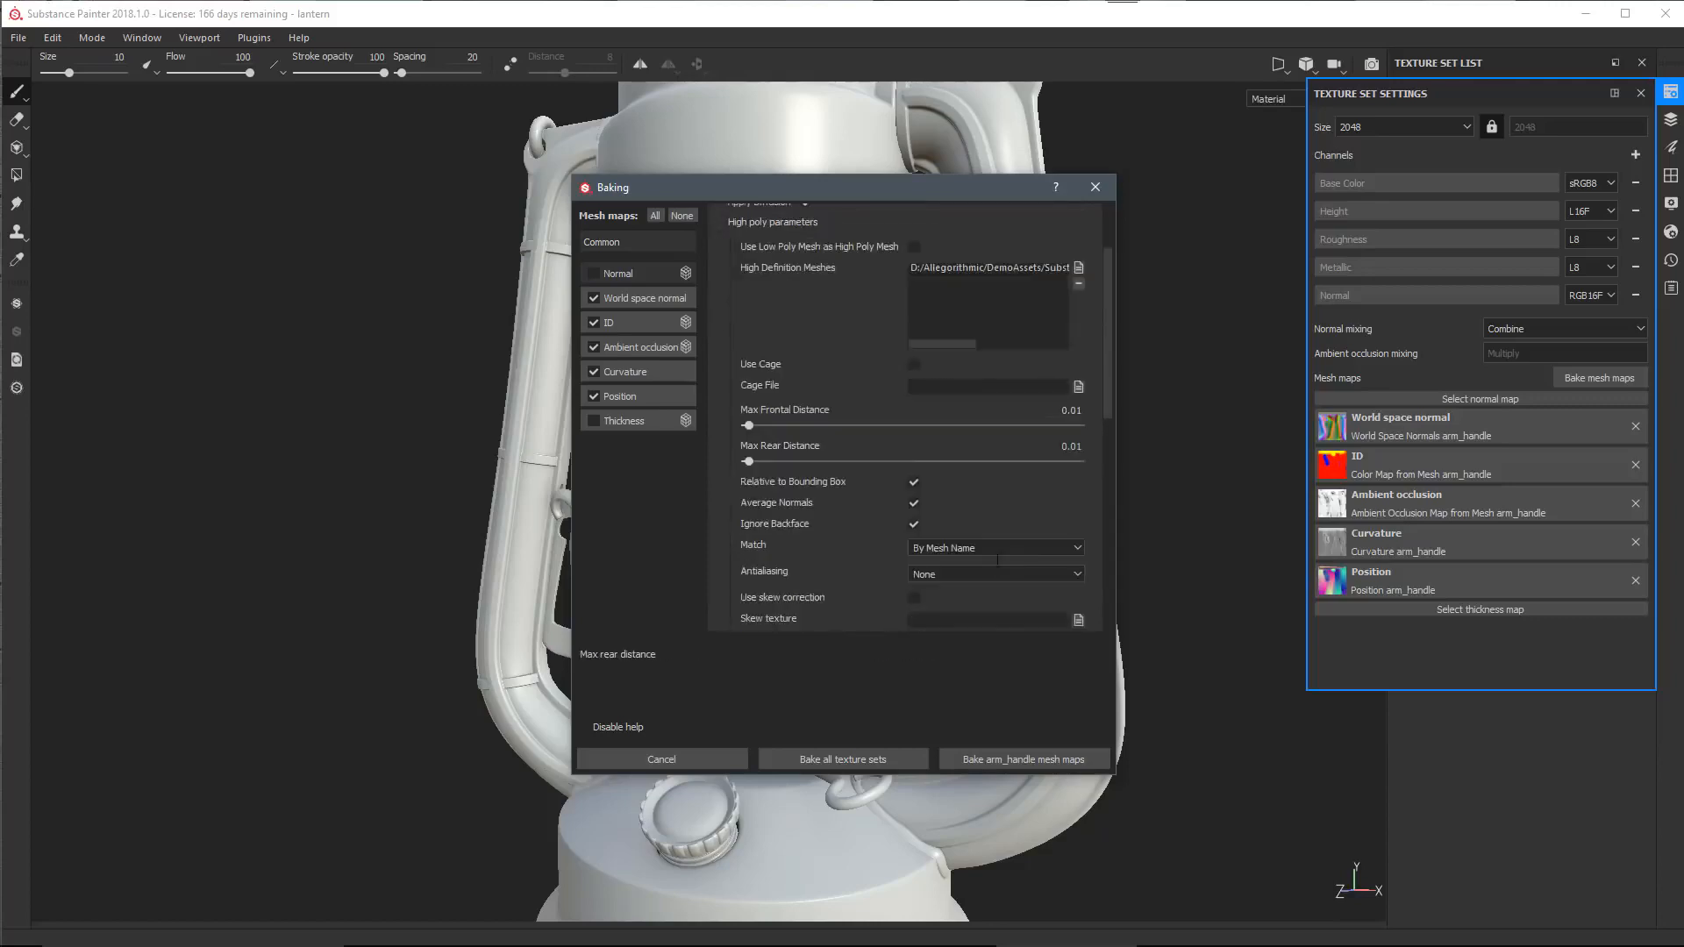
scroll(960, 539, "up", 1)
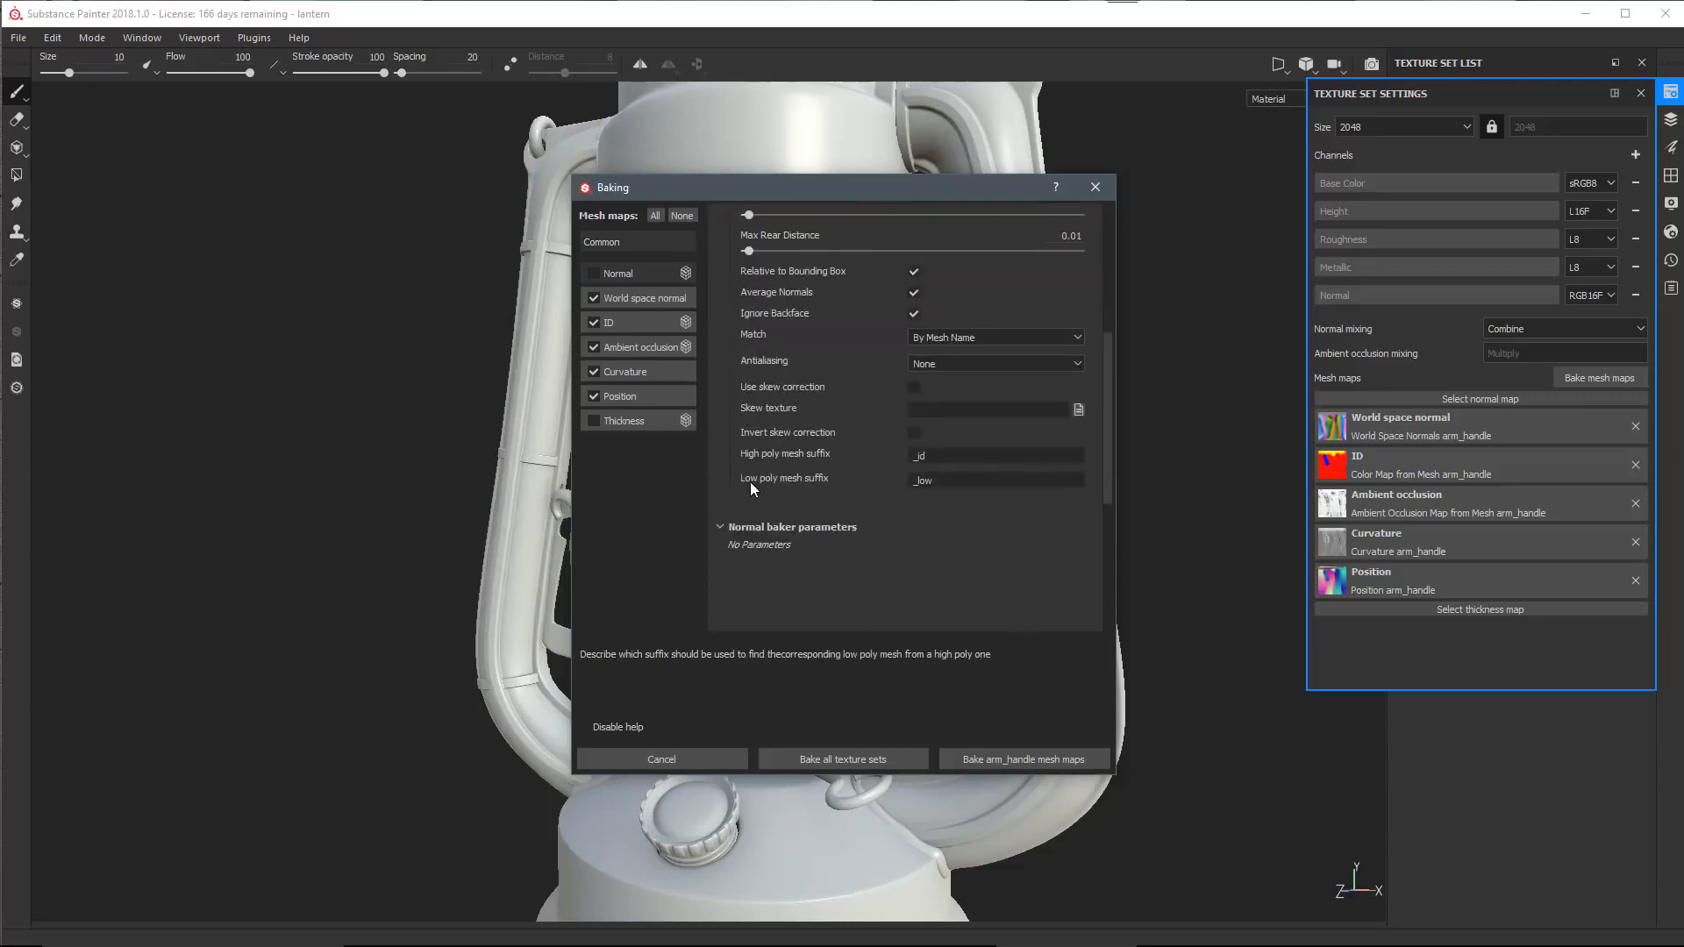
double_click(923, 479)
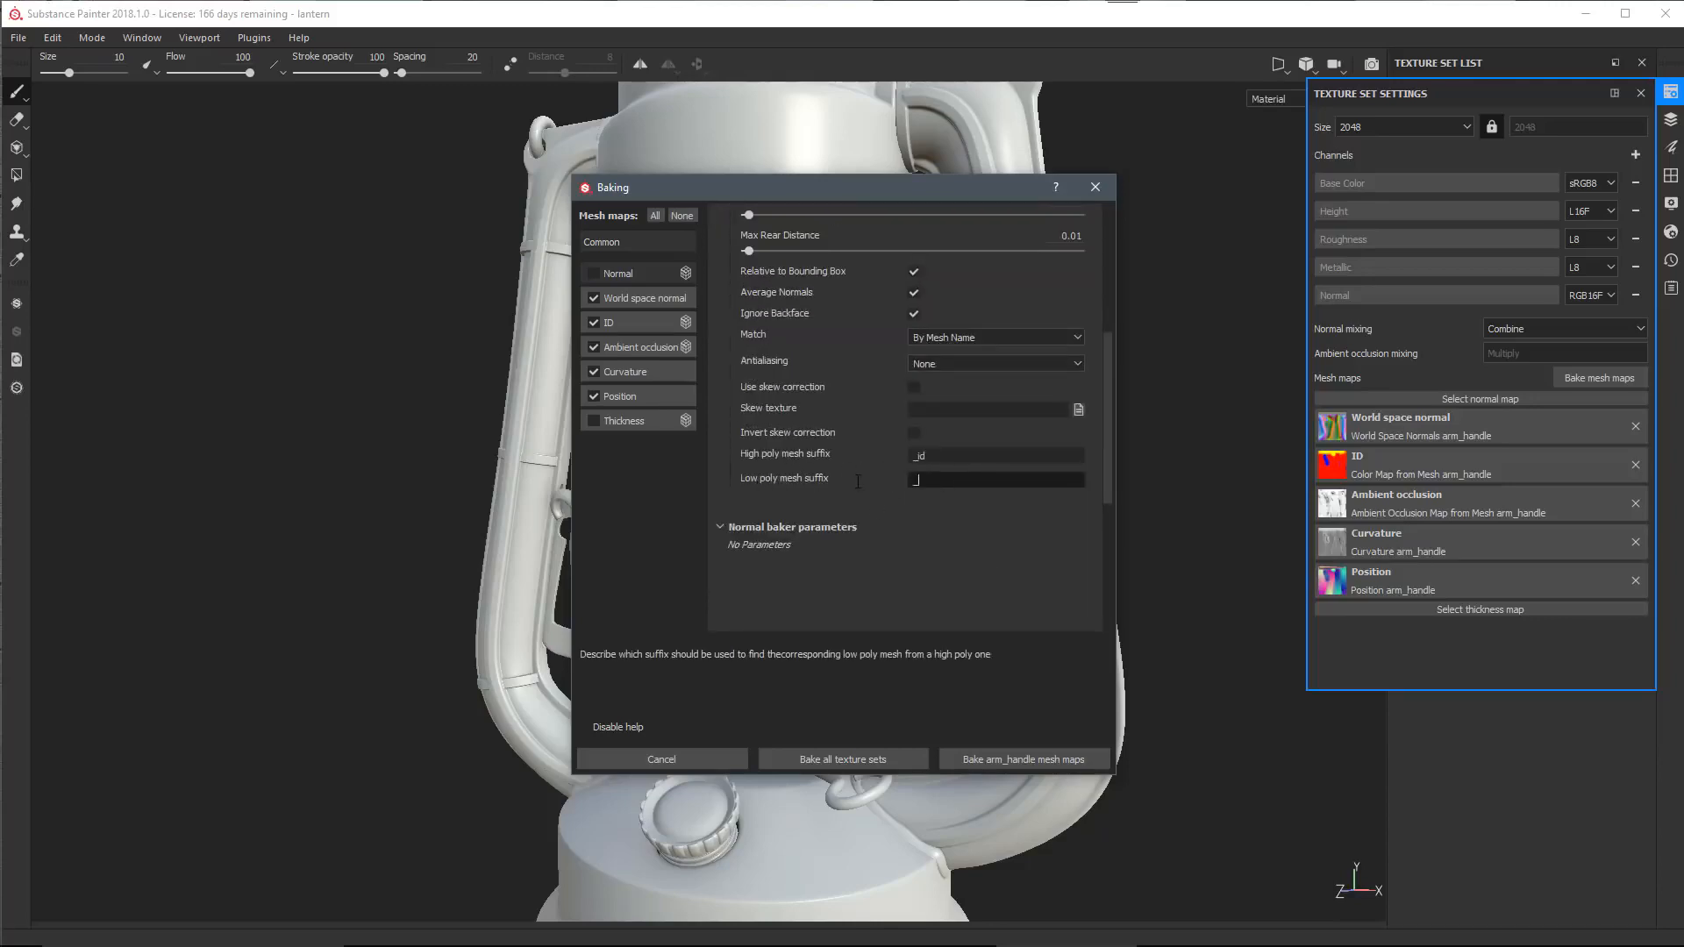
scroll(858, 481, "up", 6)
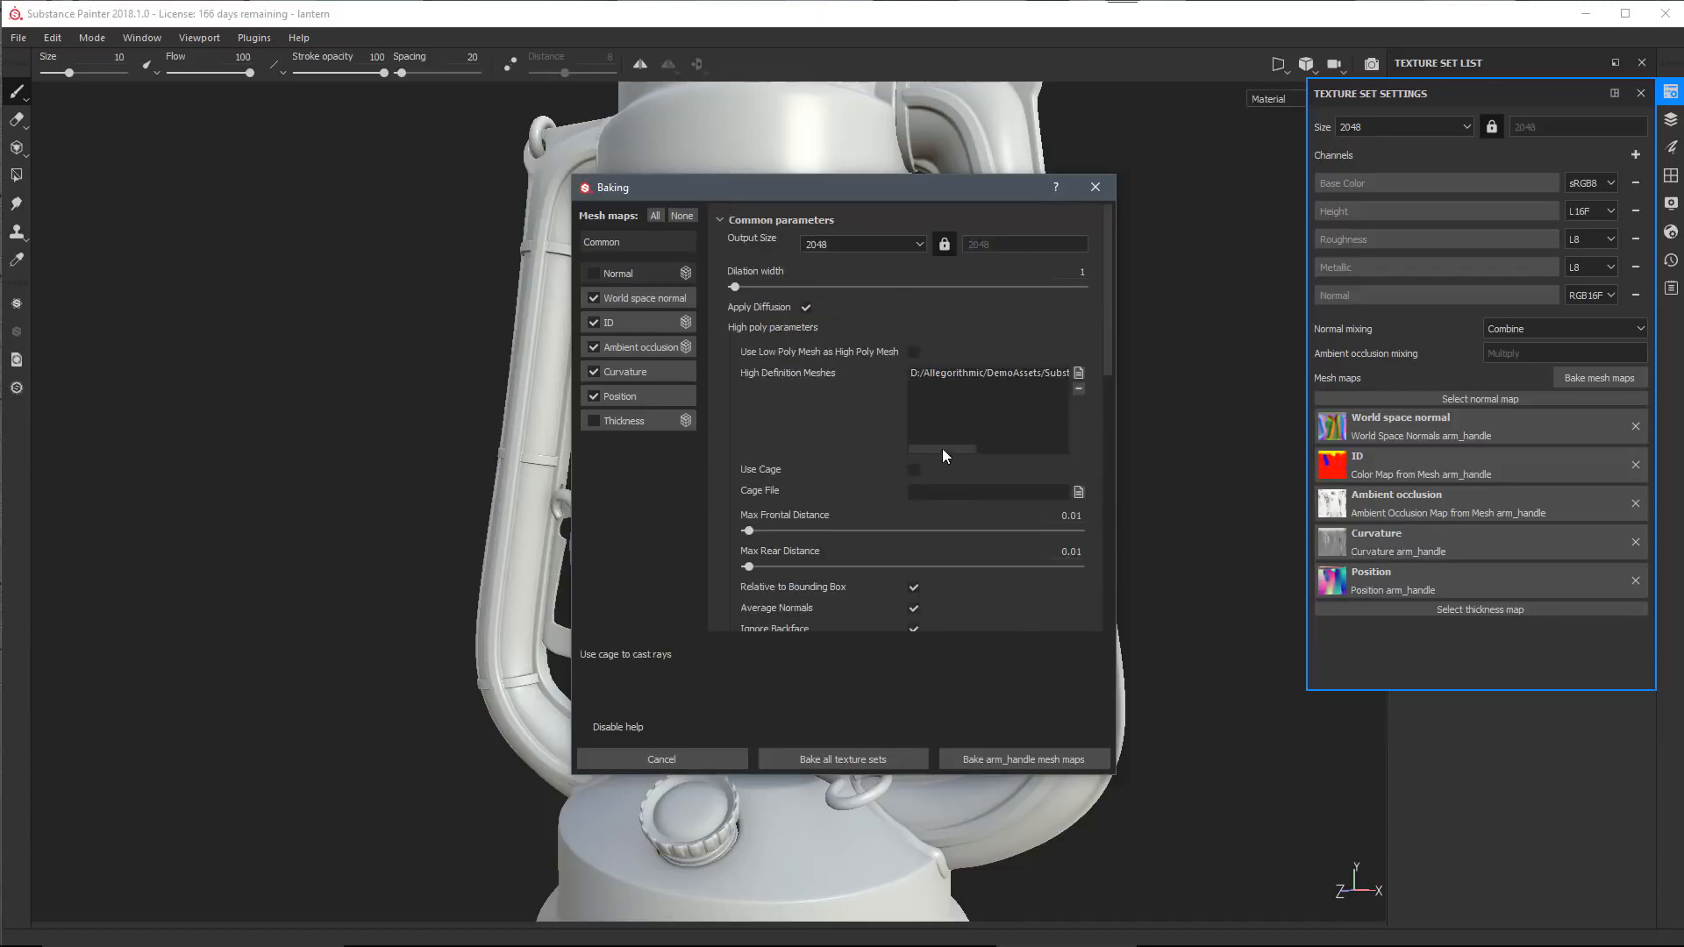
scroll(942, 449, "down", 5)
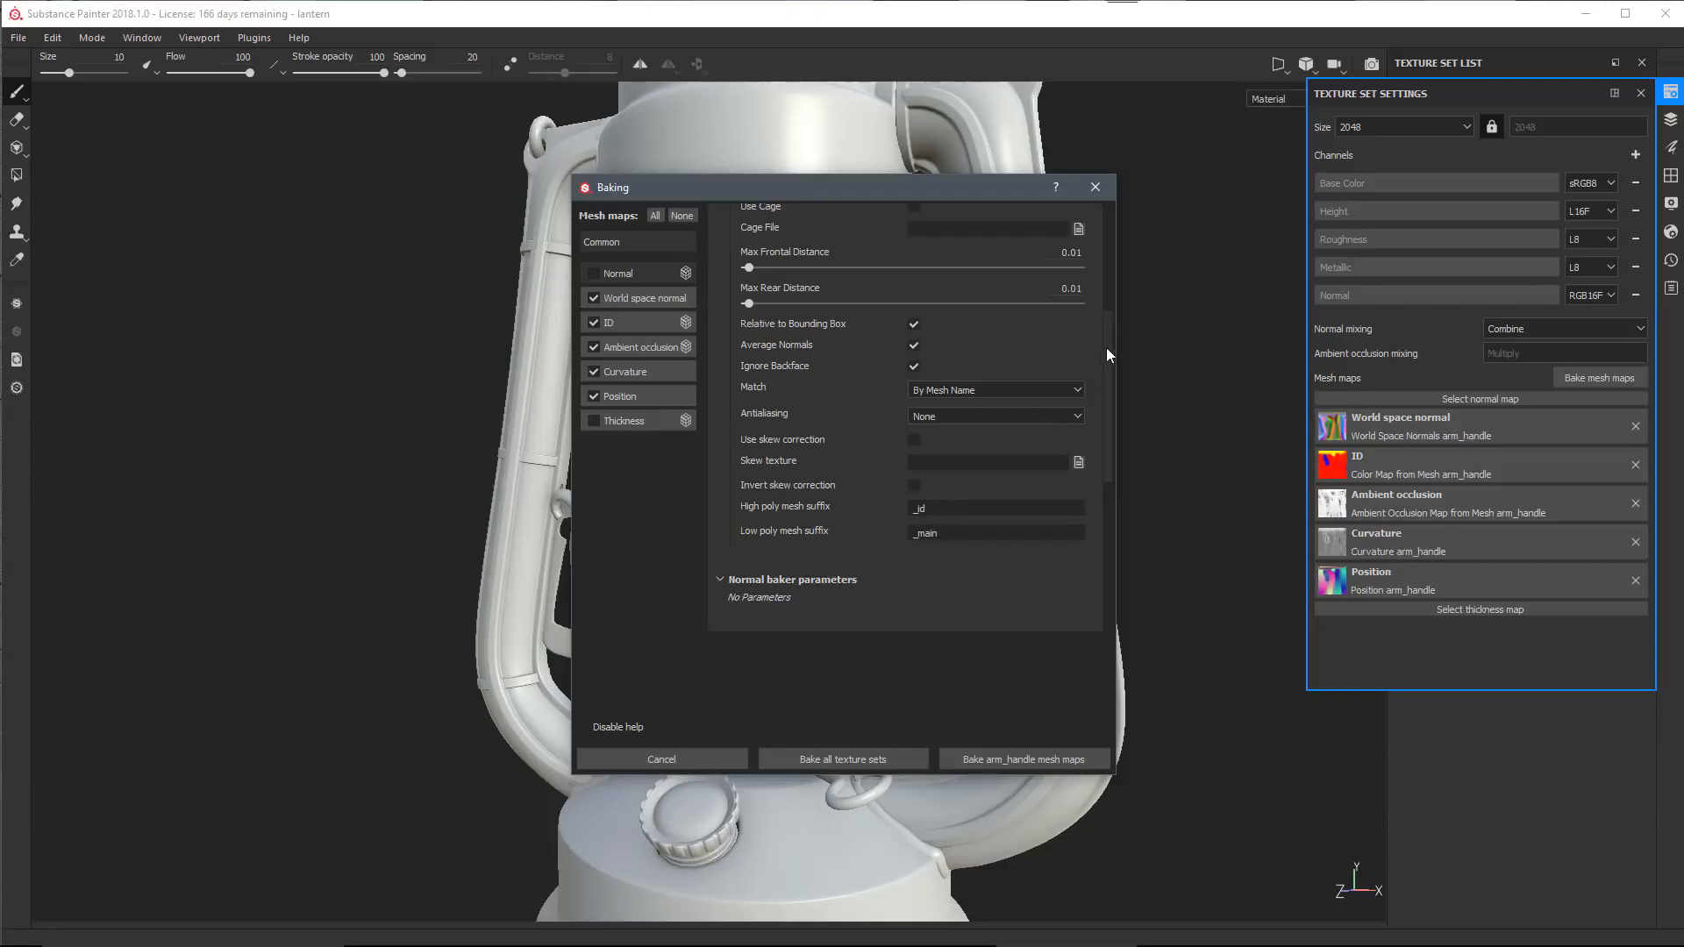
Step: Exclude Position, Curvature, Ambient occlusion and World space normal from the bake, leaving only ID, and bake all texture sets
left_click_drag(1109, 355, 1102, 218)
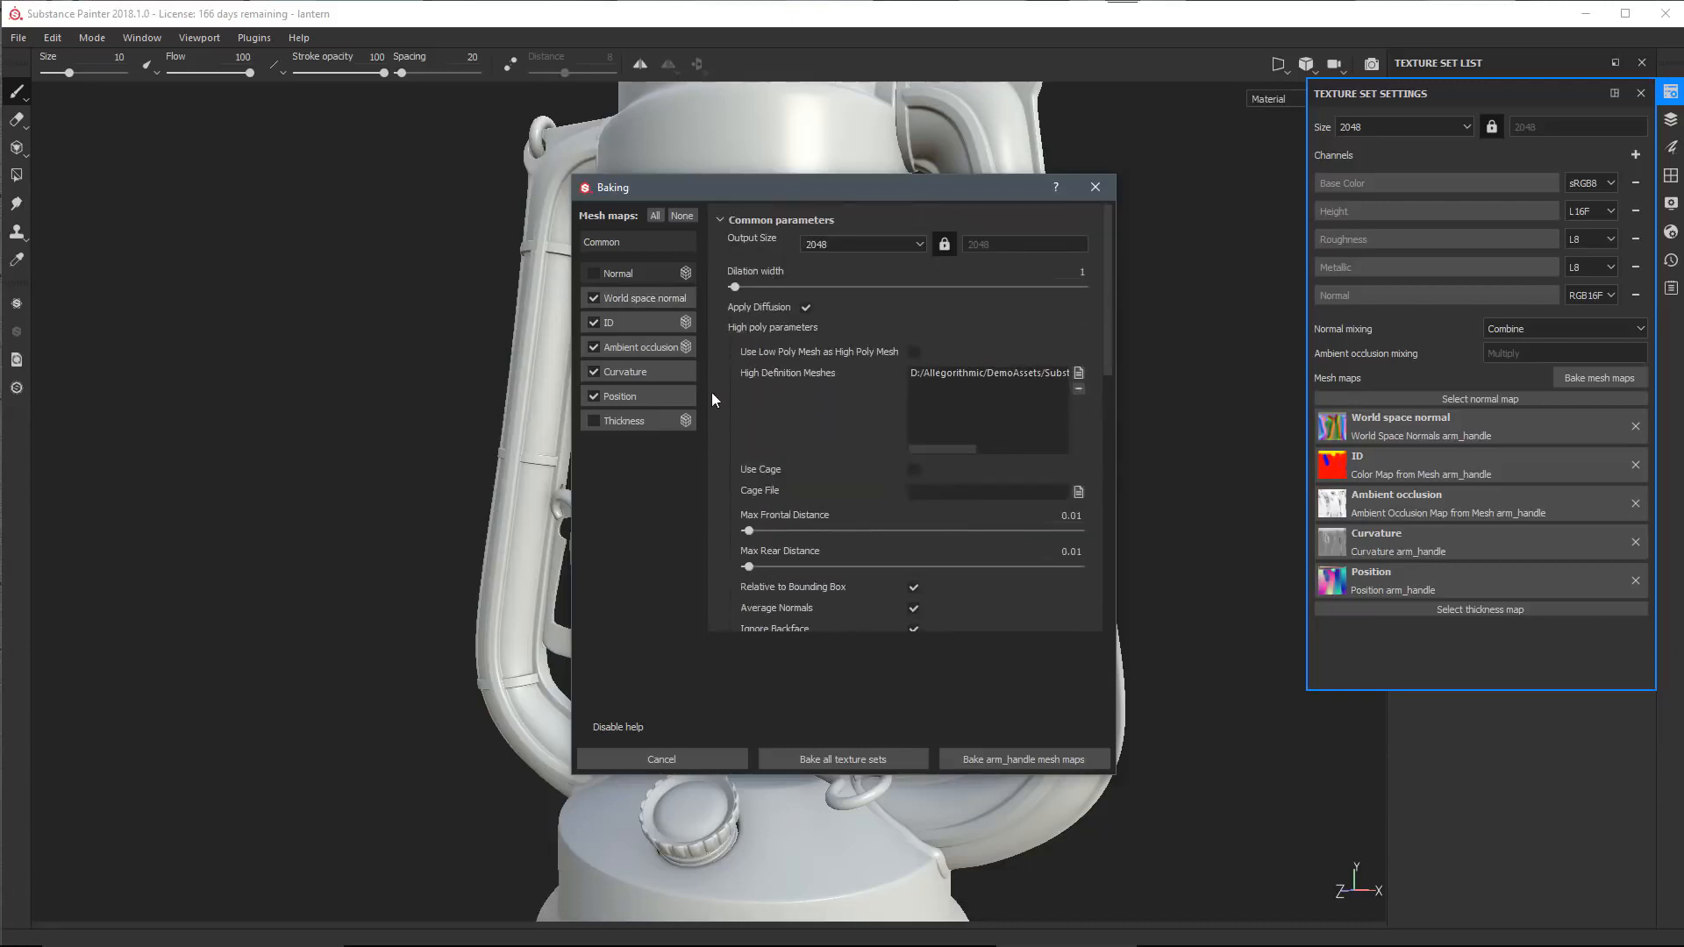
left_click(593, 397)
left_click(593, 372)
left_click(593, 347)
left_click(593, 298)
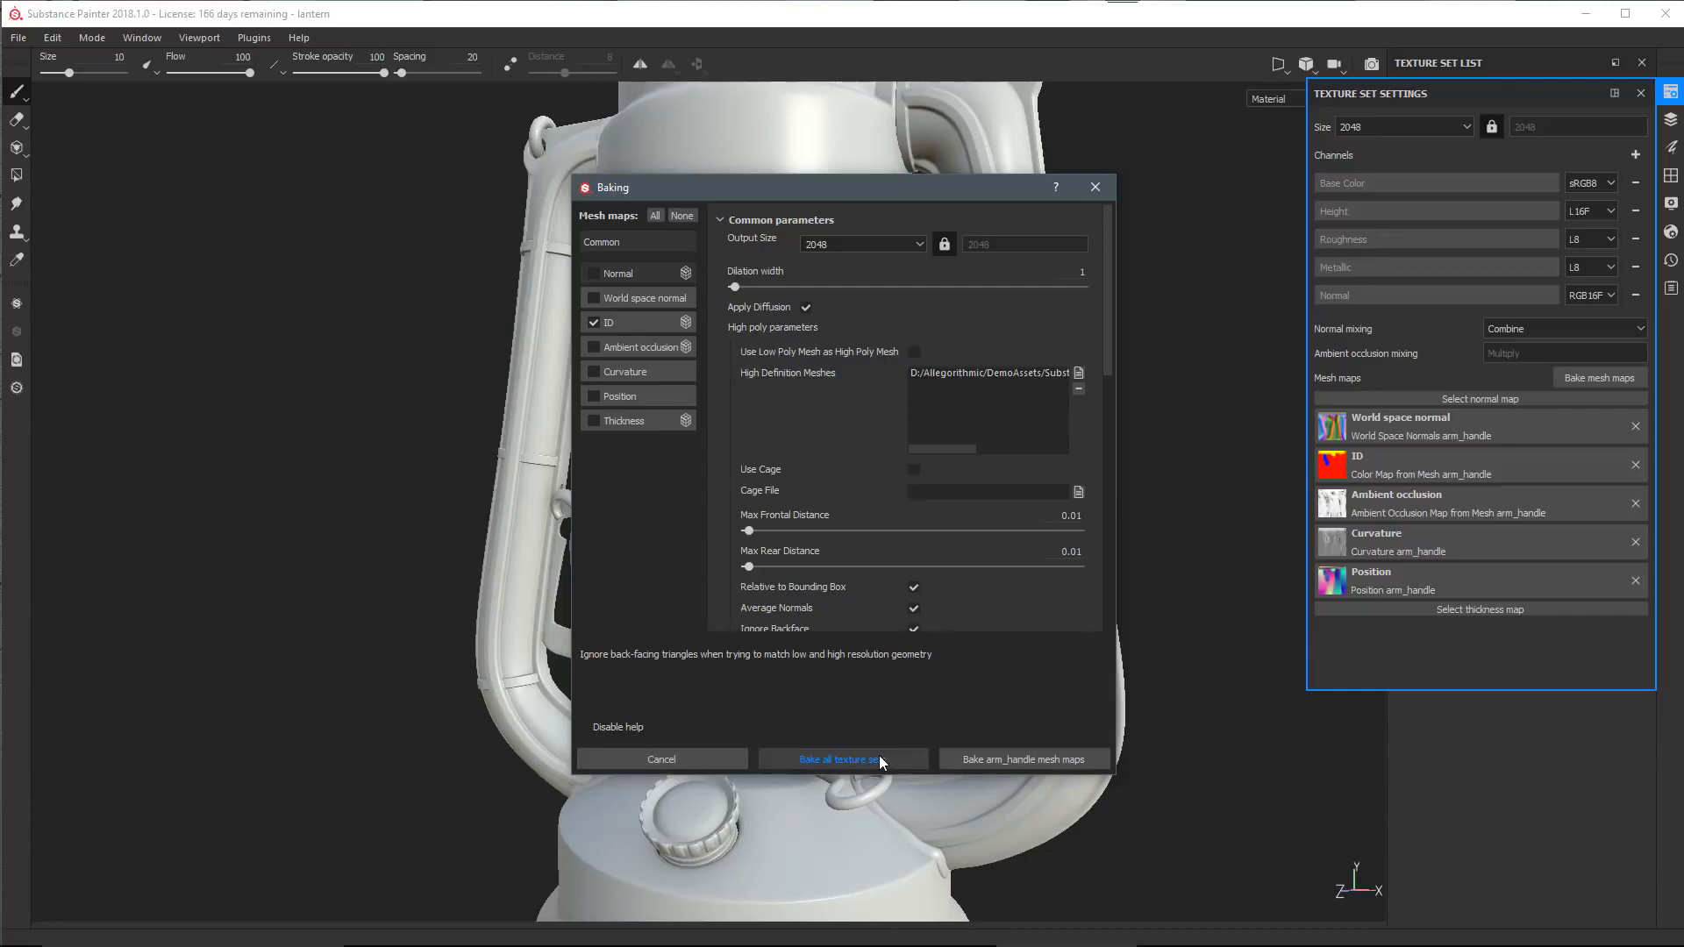
left_click_drag(1106, 355, 1092, 456)
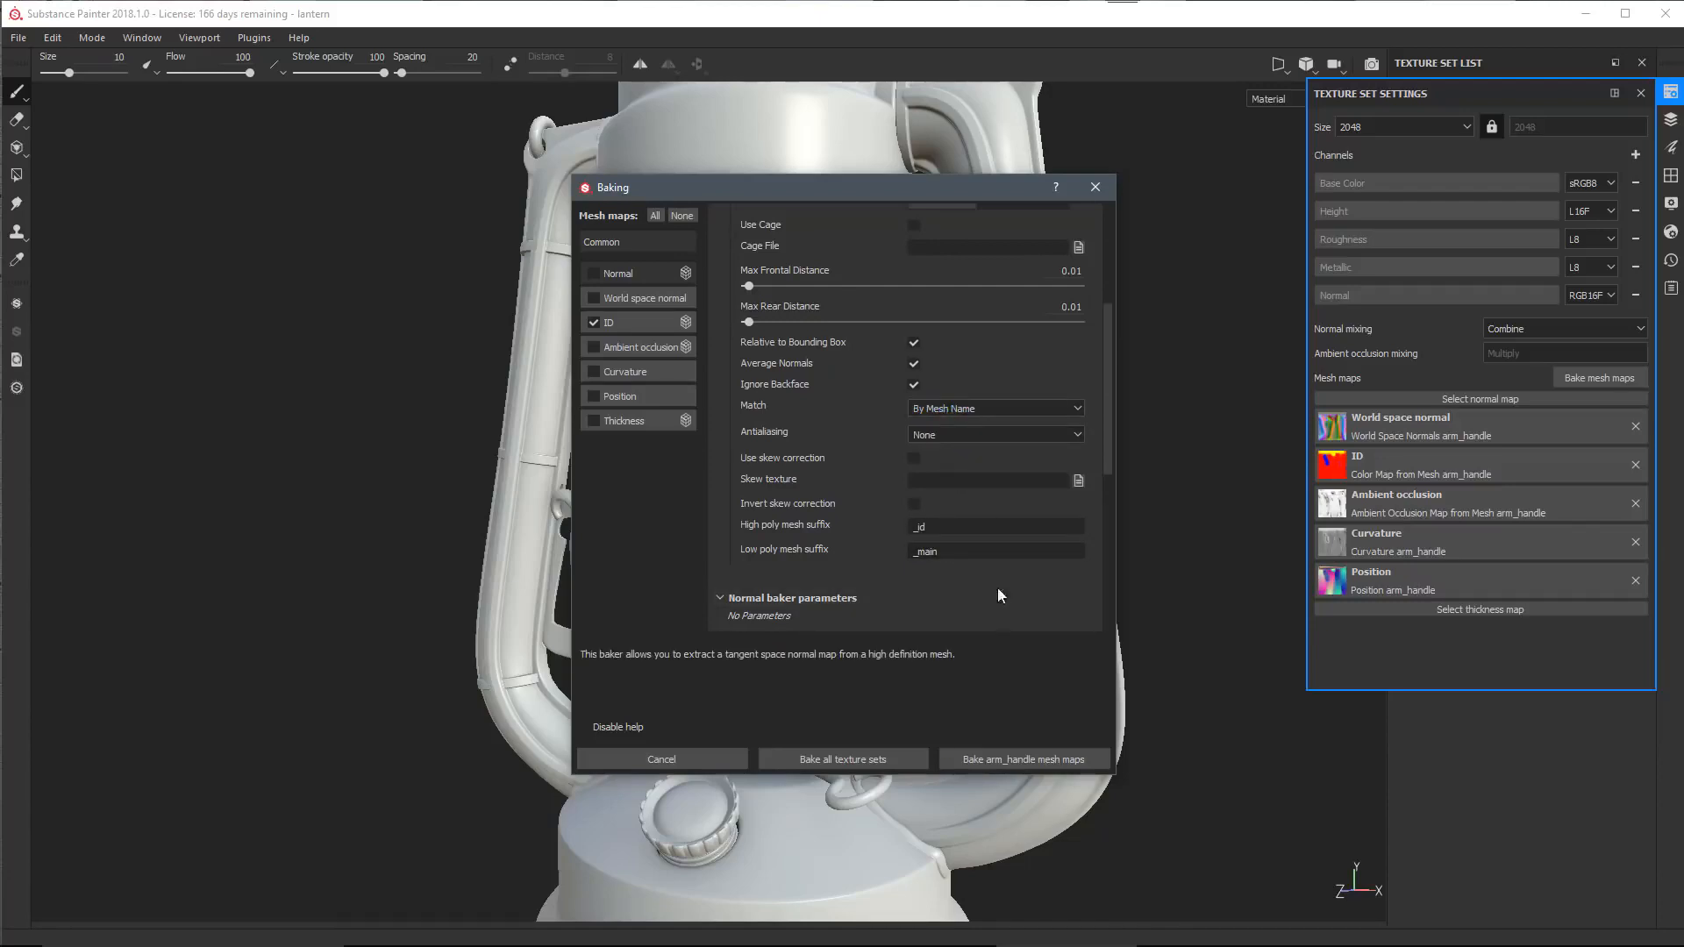
left_click(842, 756)
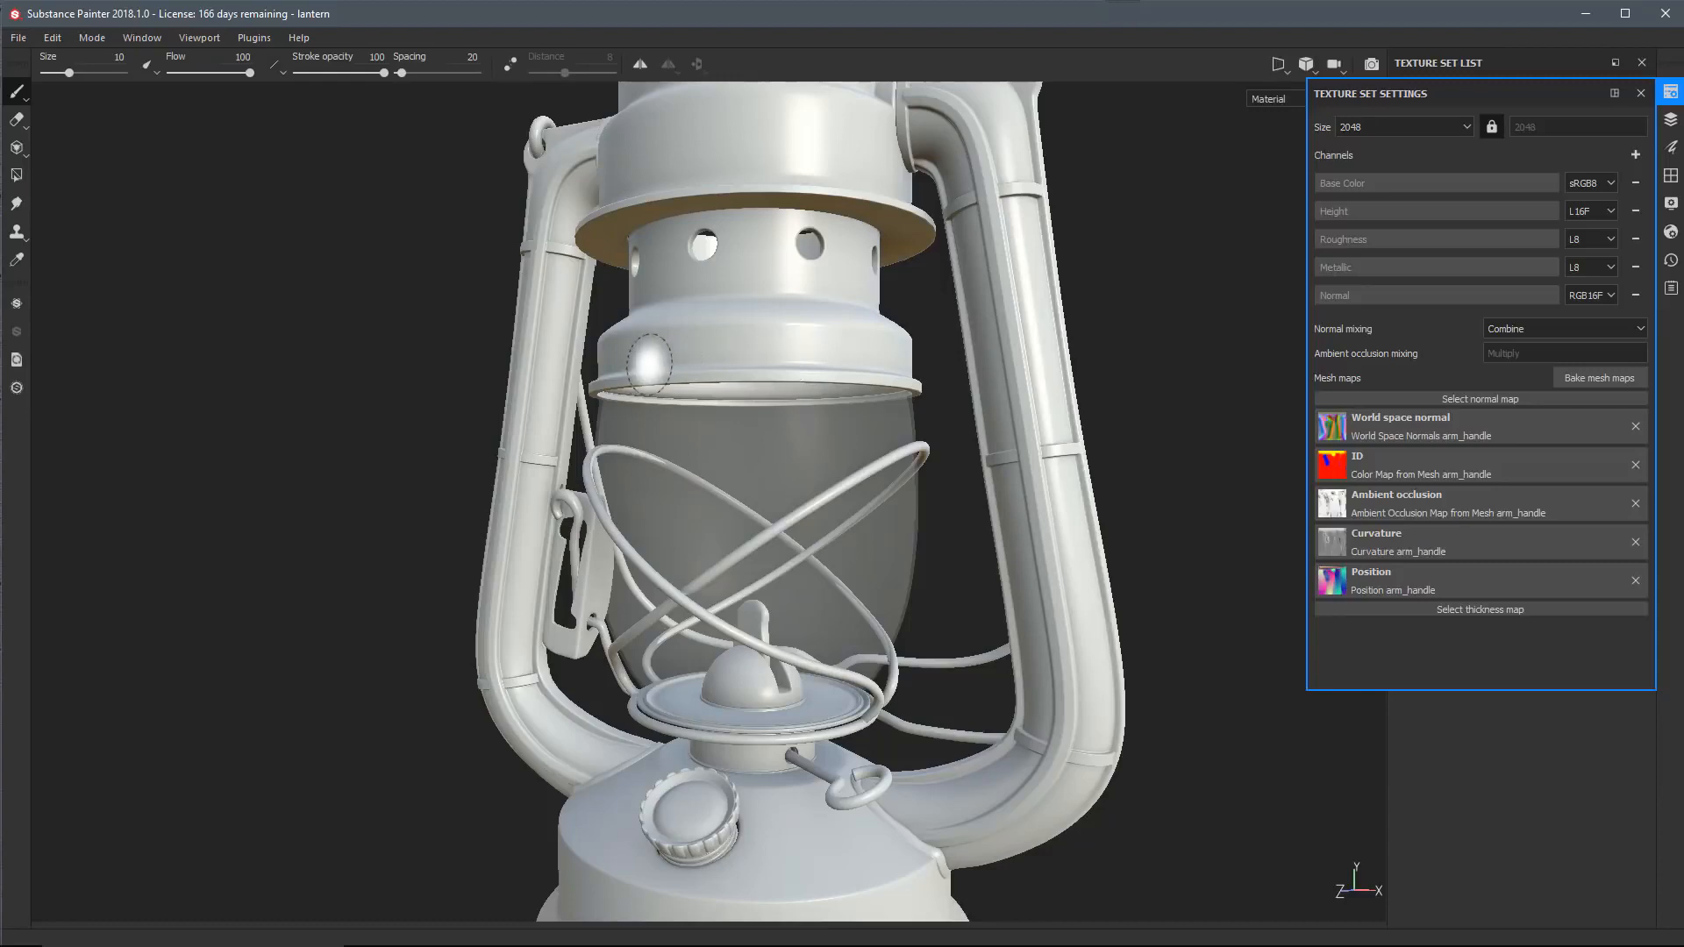
Step: Display the rebaked ID map, close the texture set settings and view the blue clasp beside the lantern's arm
key("shift+b")
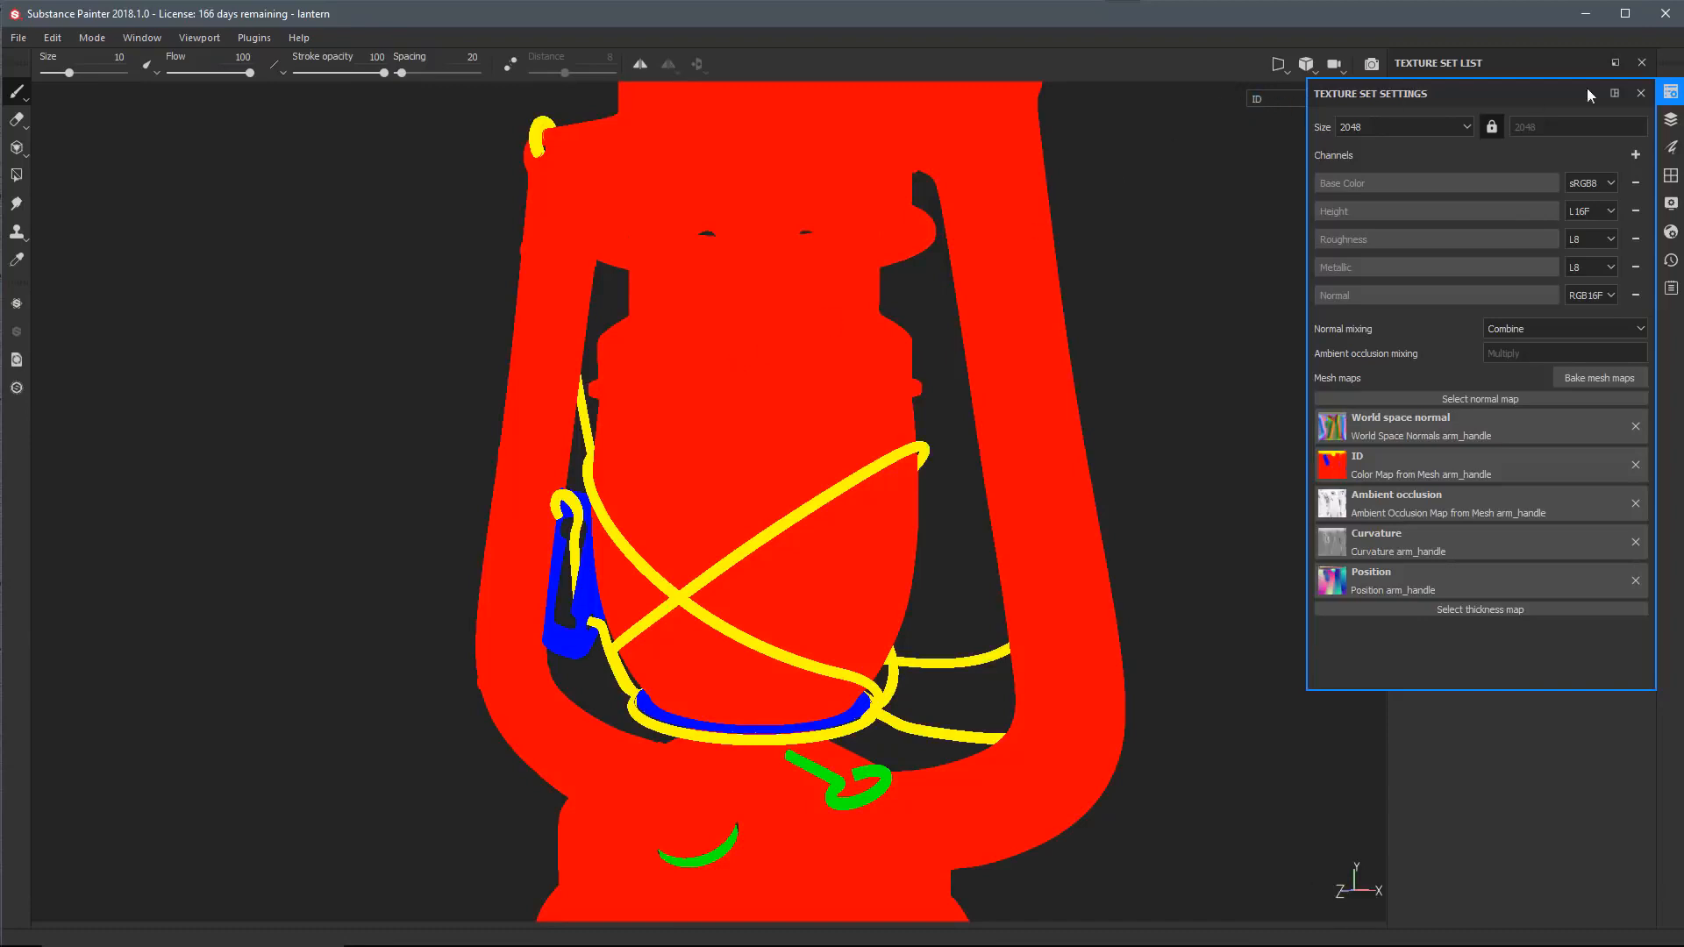
left_click(1641, 93)
scroll(702, 588, "up", 5)
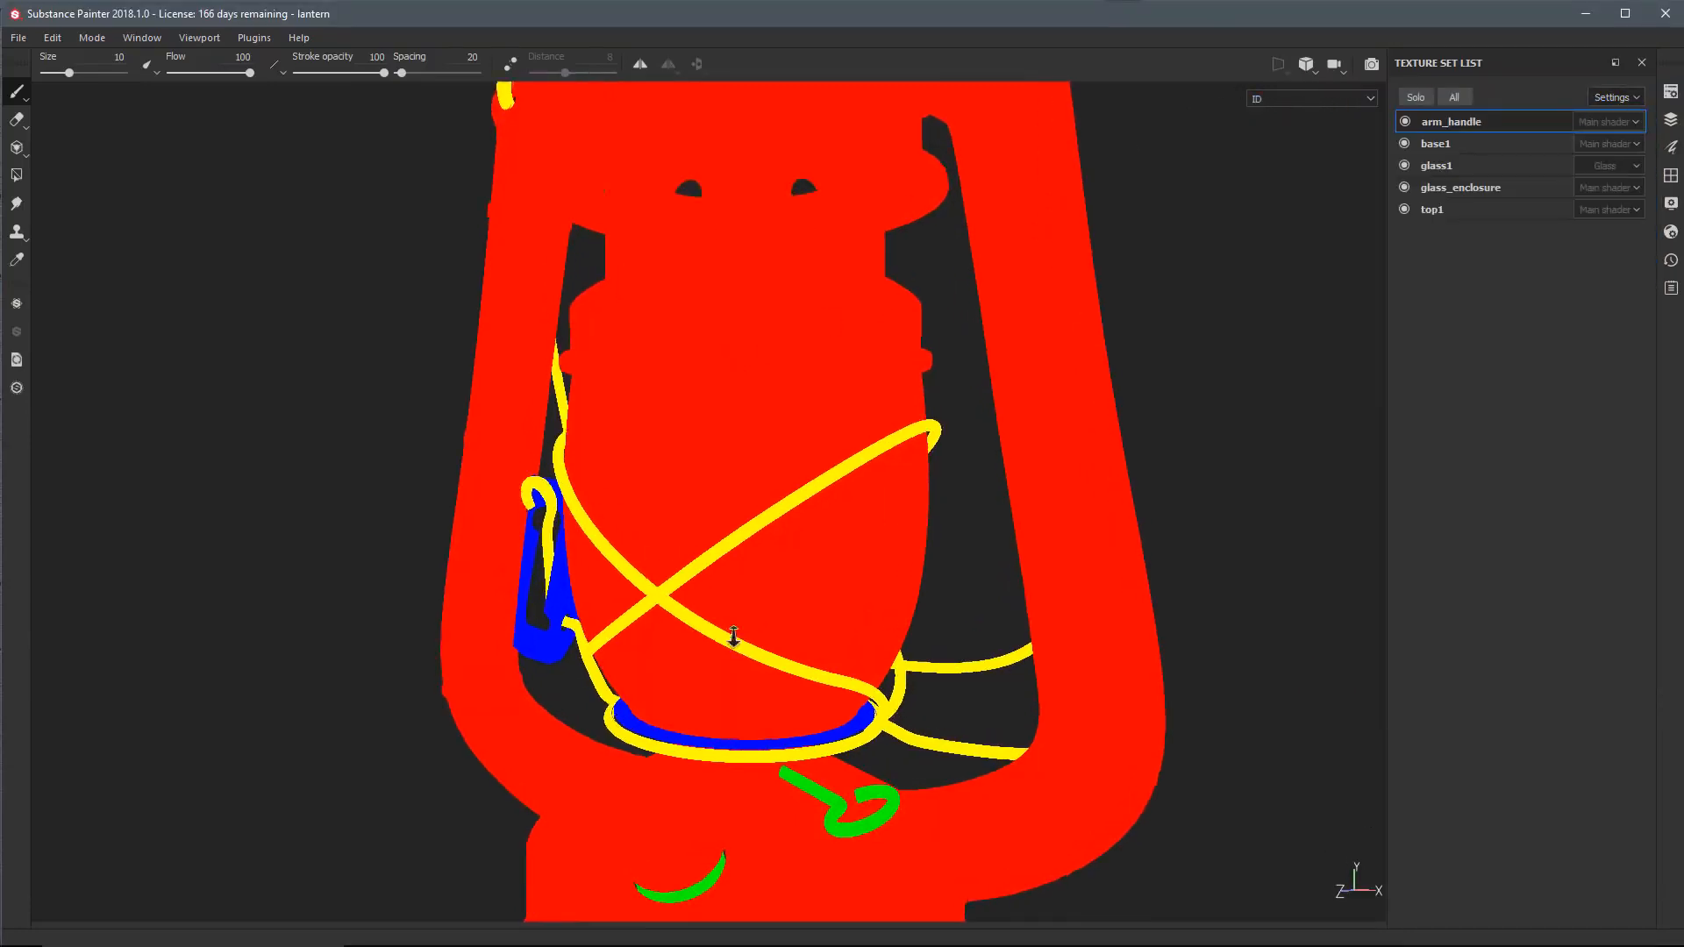
middle_click_drag(699, 596, 913, 575, "alt")
left_click_drag(789, 429, 846, 526, "alt")
middle_click_drag(846, 526, 801, 545, "alt")
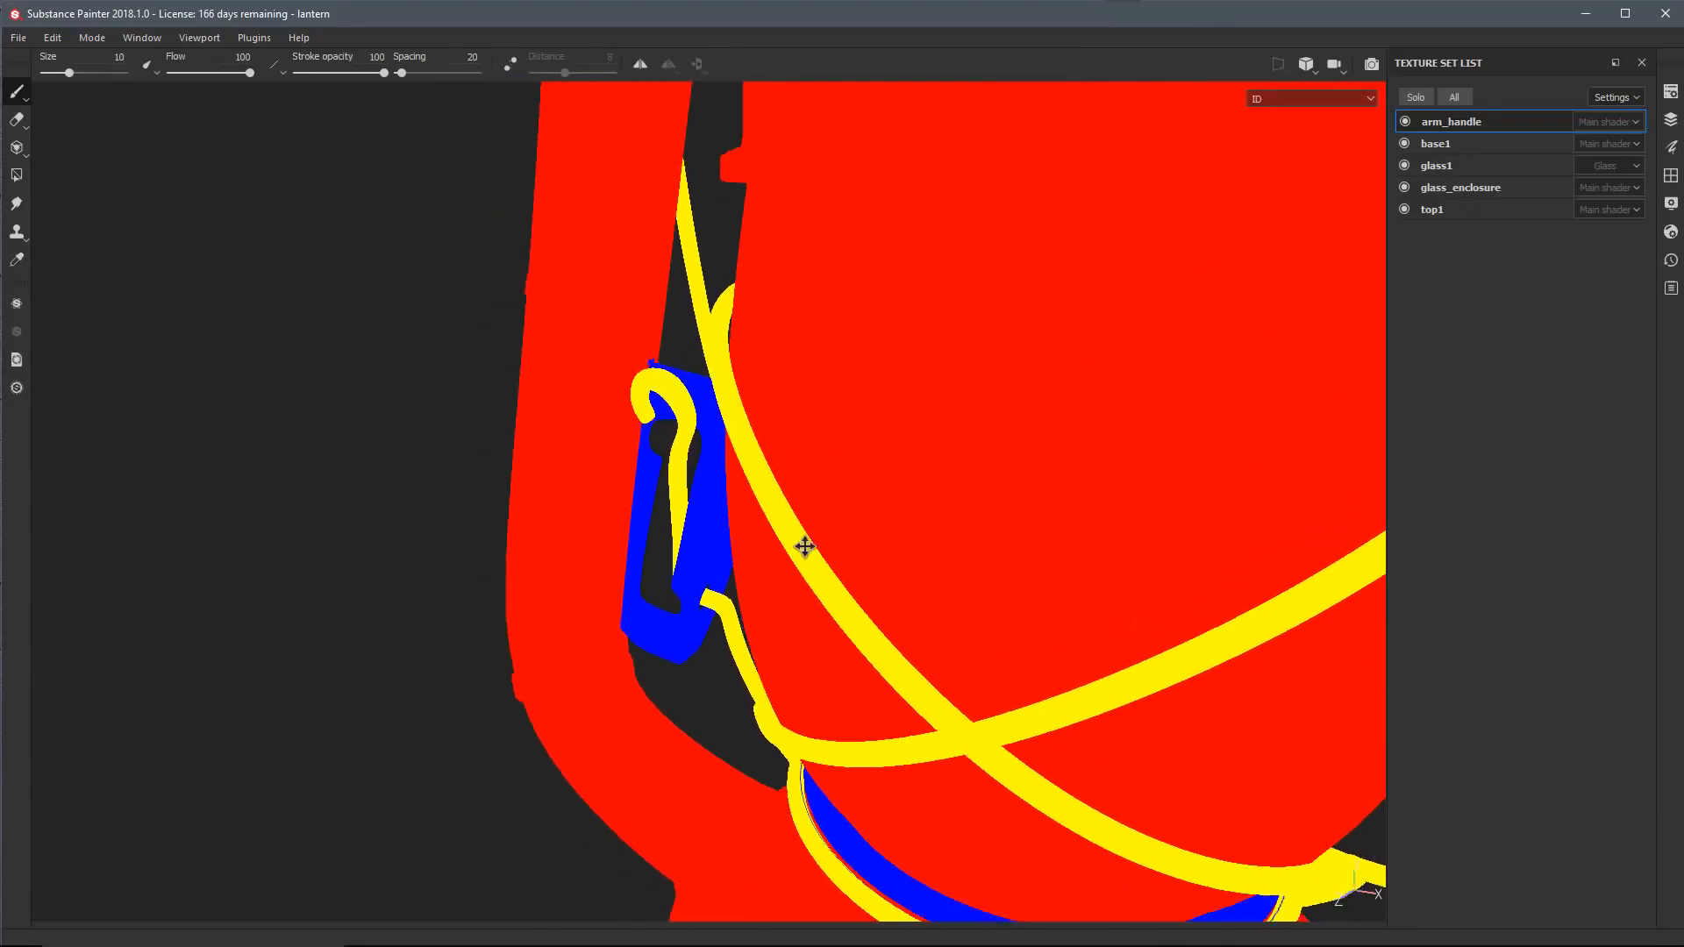
left_click_drag(801, 544, 839, 598, "alt")
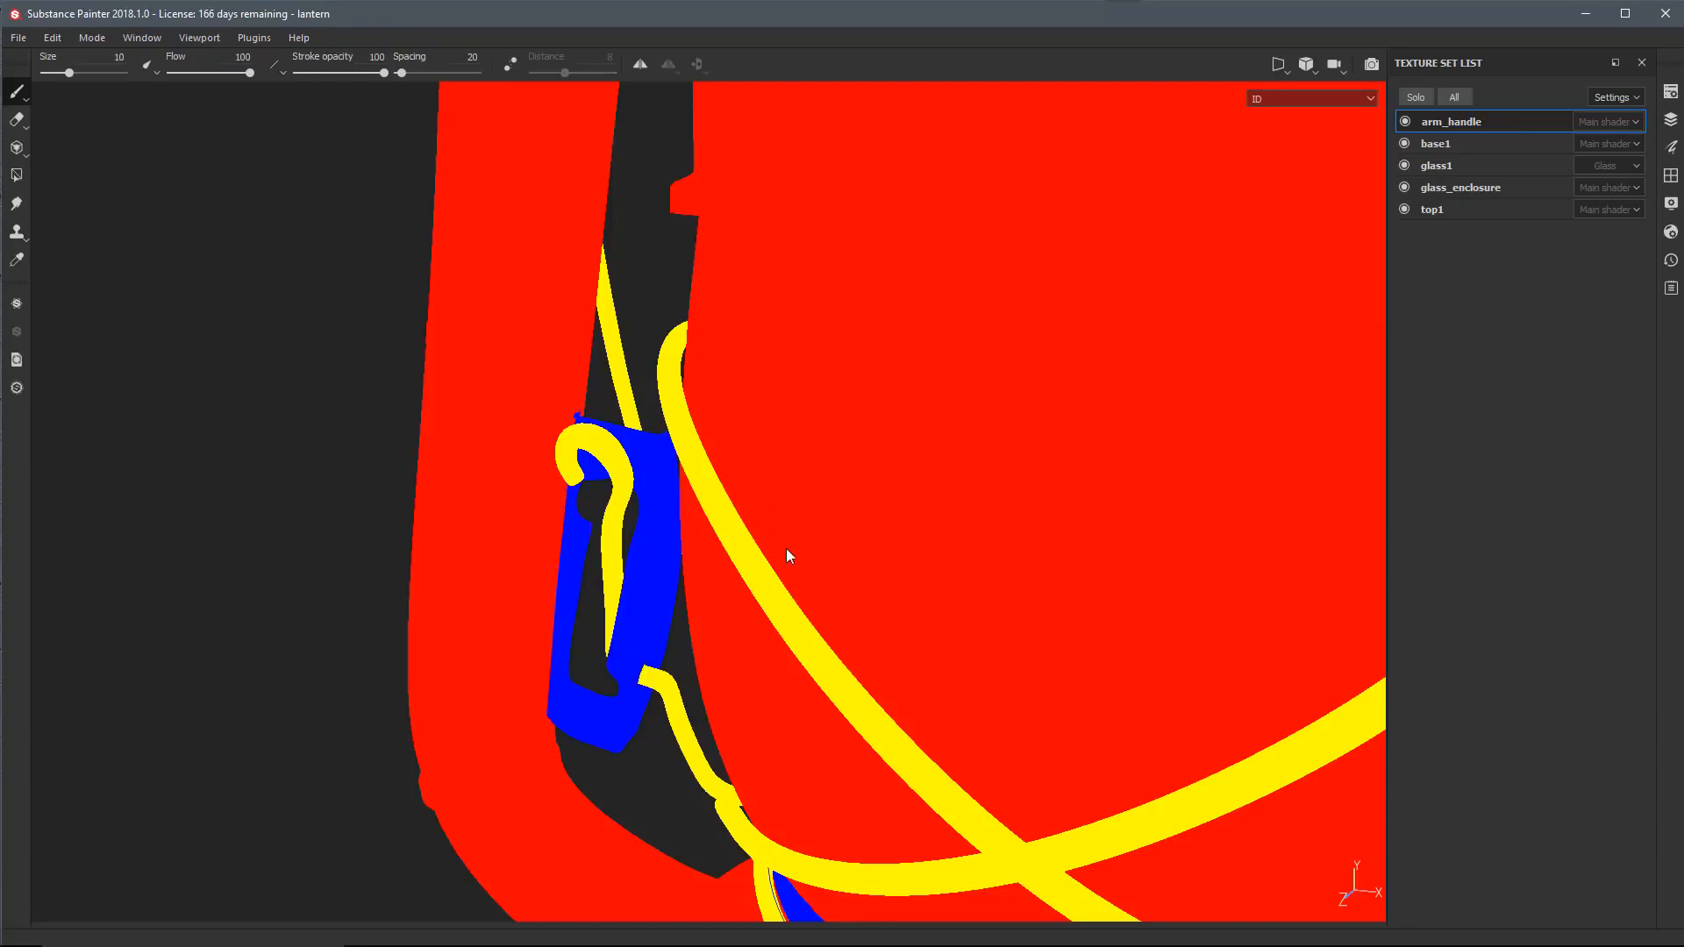
Step: Inspect the ID colors up close around the wire hook, return to the full lantern and reopen the texture set settings
right_click_drag(580, 444, 763, 675, "alt")
left_click_drag(763, 676, 649, 396, "alt")
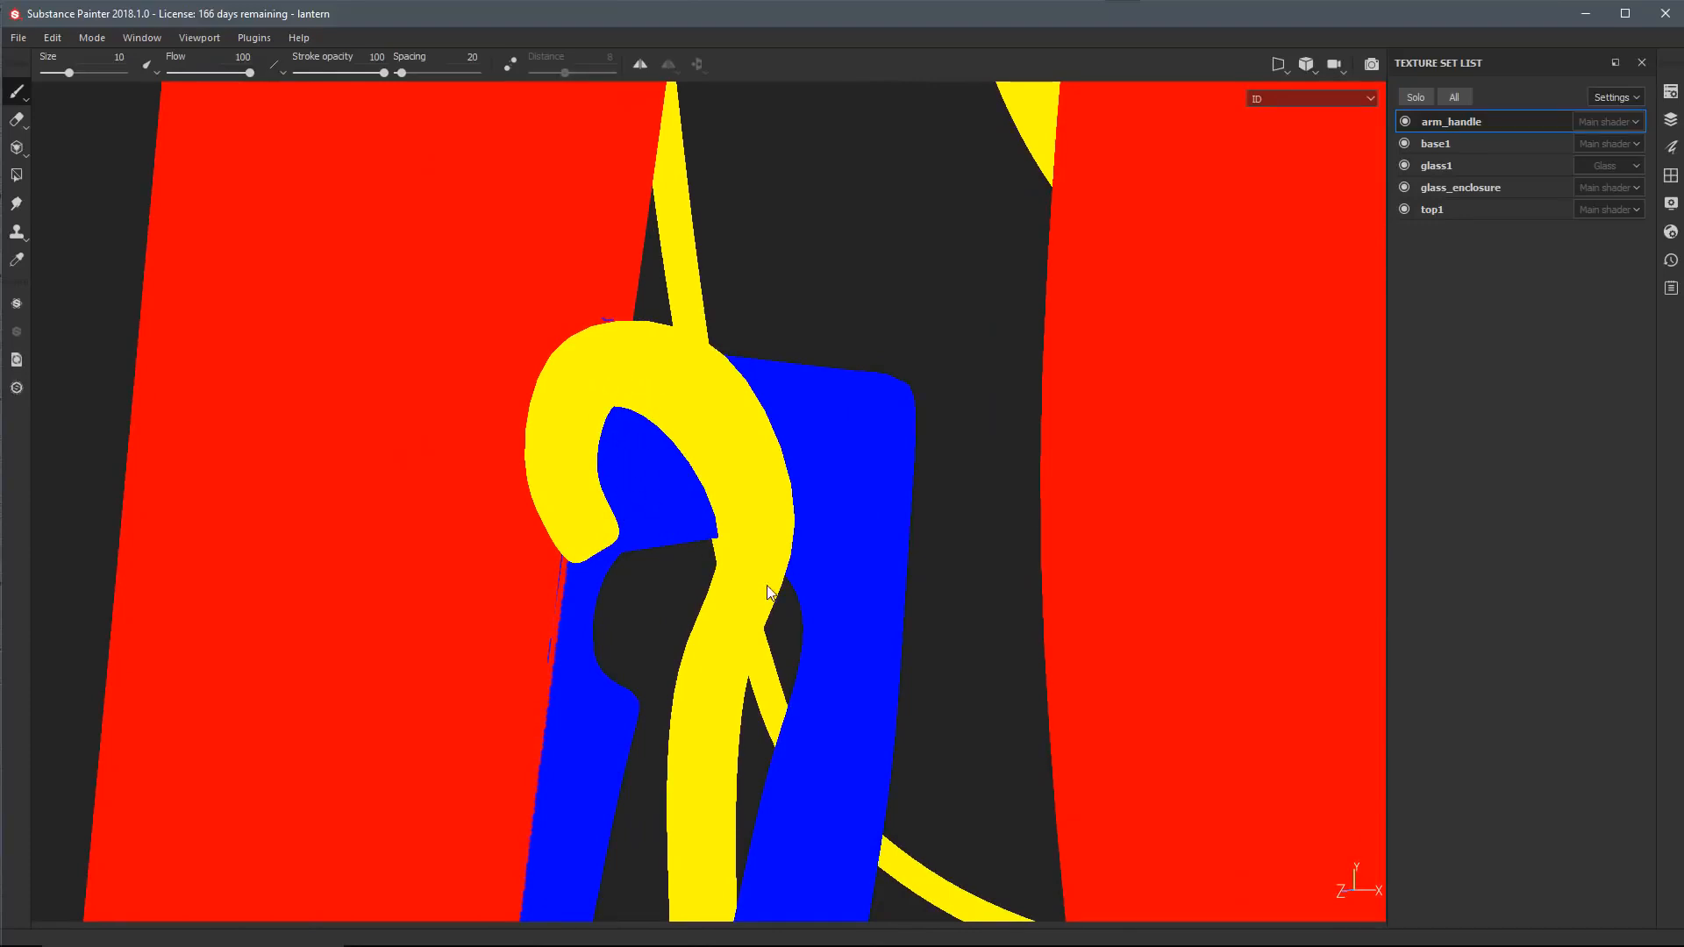
left_click_drag(969, 643, 709, 460, "alt")
right_click_drag(709, 459, 535, 232, "alt")
left_click_drag(535, 232, 726, 440, "alt")
left_click(1671, 92)
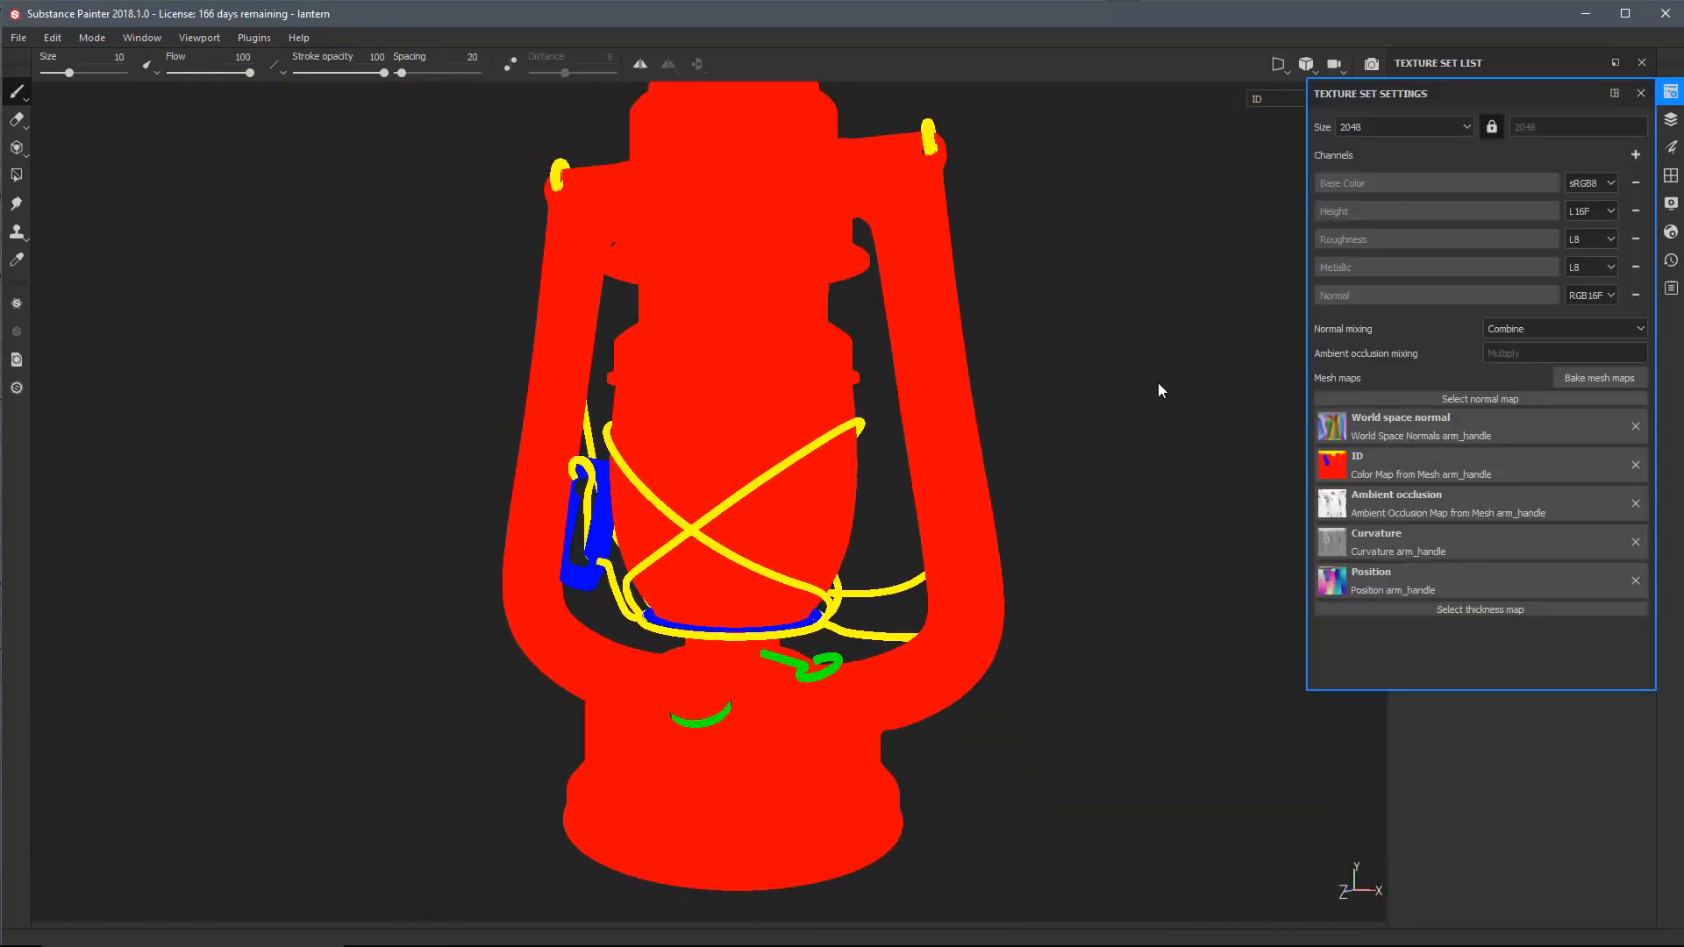